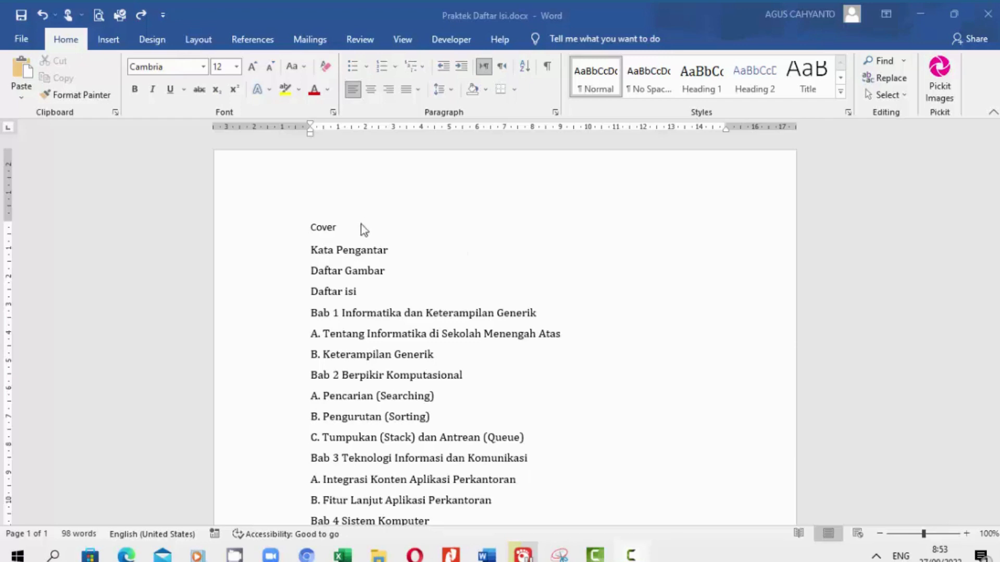
# Modify the Heading 1 style to use the Cambria font at 14 pt in bold
pyautogui.click(340, 228)
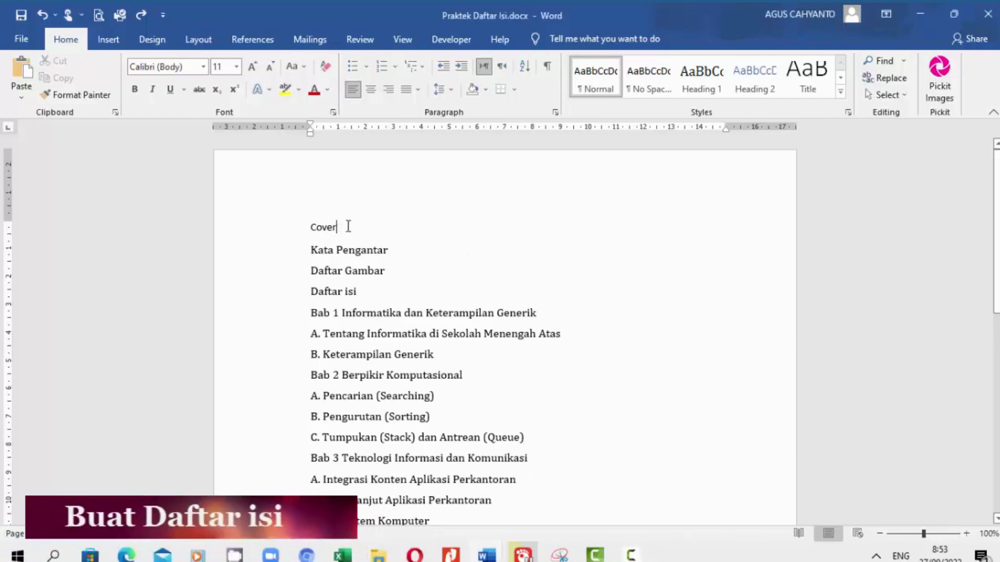
pyautogui.rightClick(703, 80)
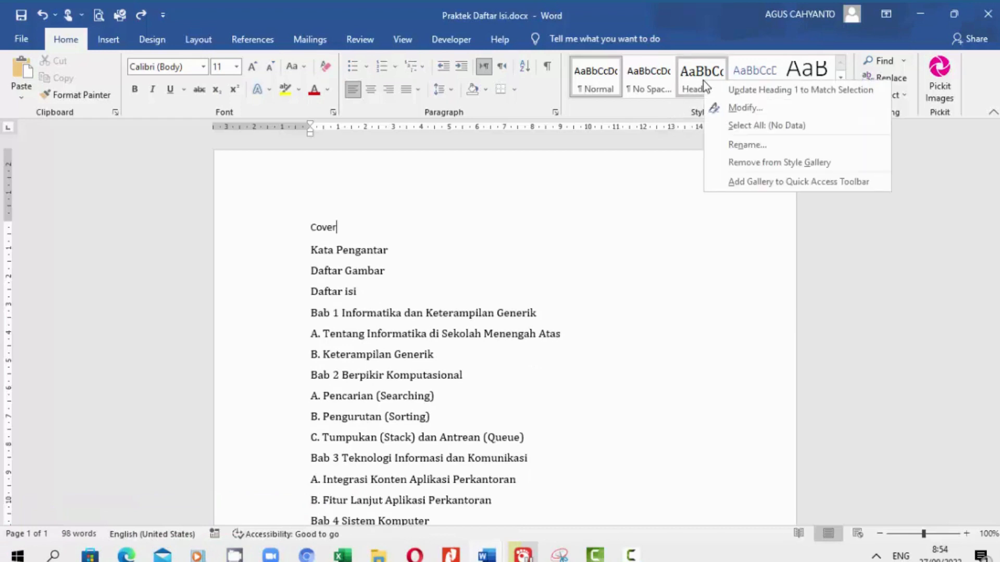
pyautogui.click(748, 106)
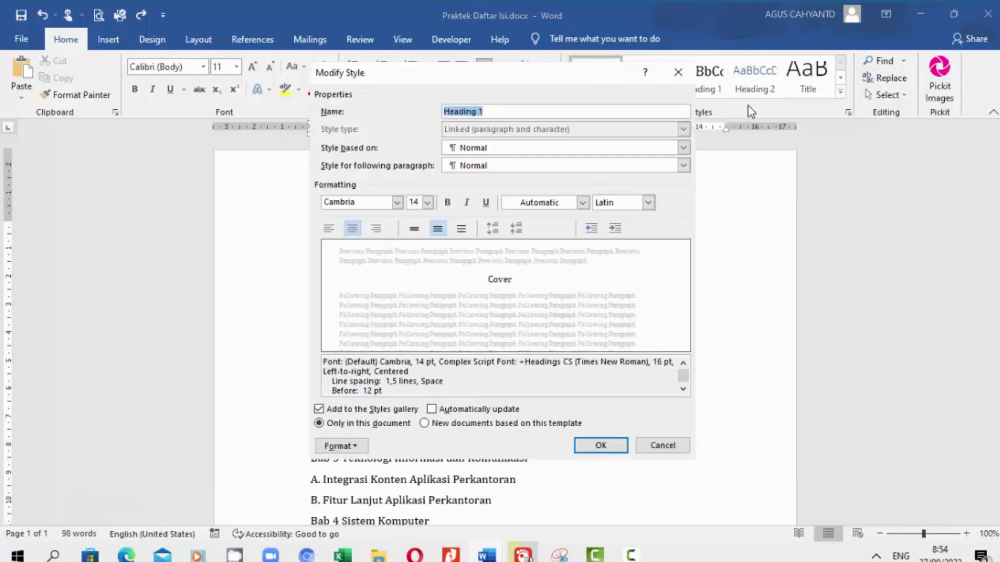
pyautogui.click(398, 203)
pyautogui.click(328, 287)
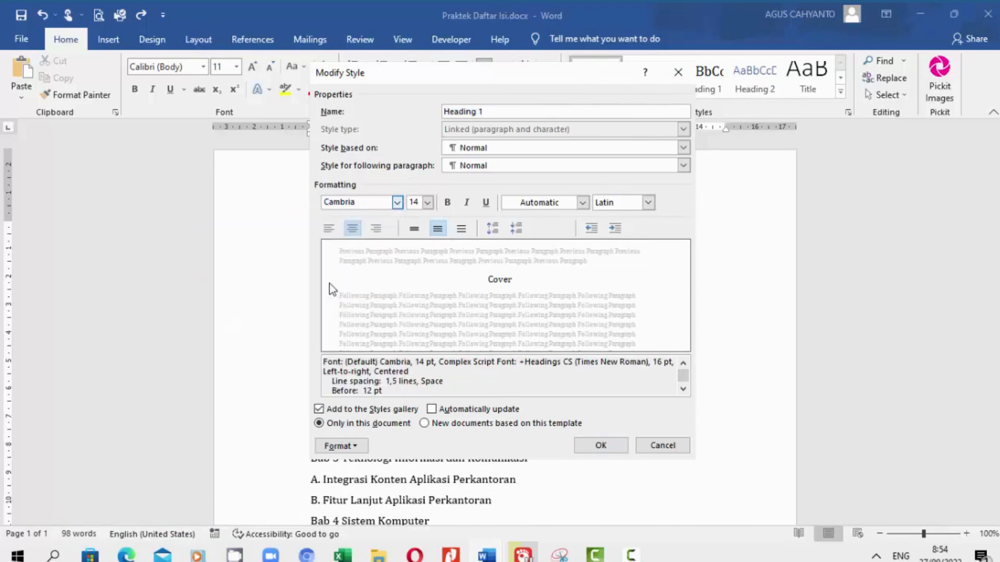
pyautogui.click(428, 203)
pyautogui.click(414, 265)
pyautogui.click(448, 203)
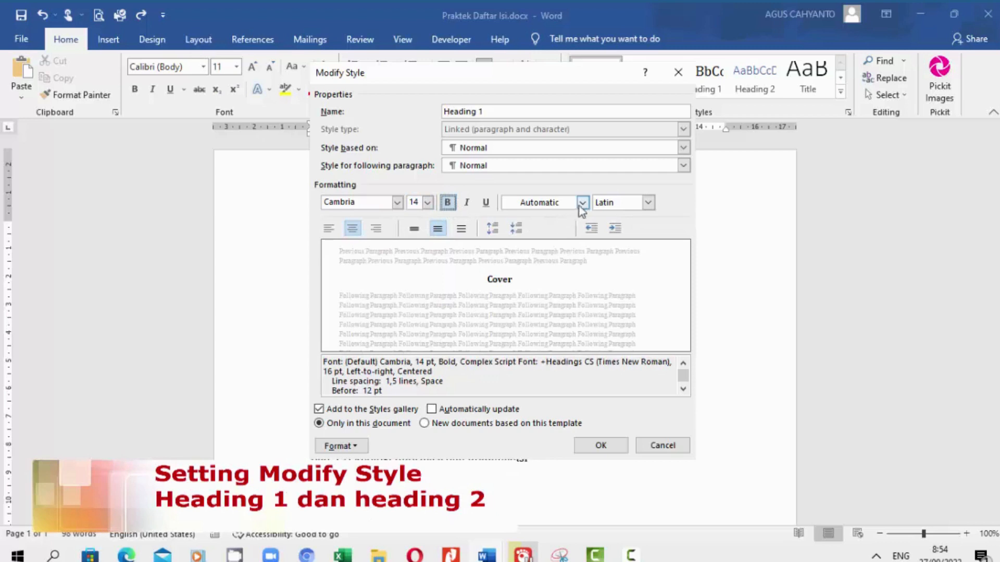
# Give the Heading 1 style automatic font colour, centred alignment and 1.5 line spacing, and save the style changes
pyautogui.click(582, 203)
pyautogui.click(544, 223)
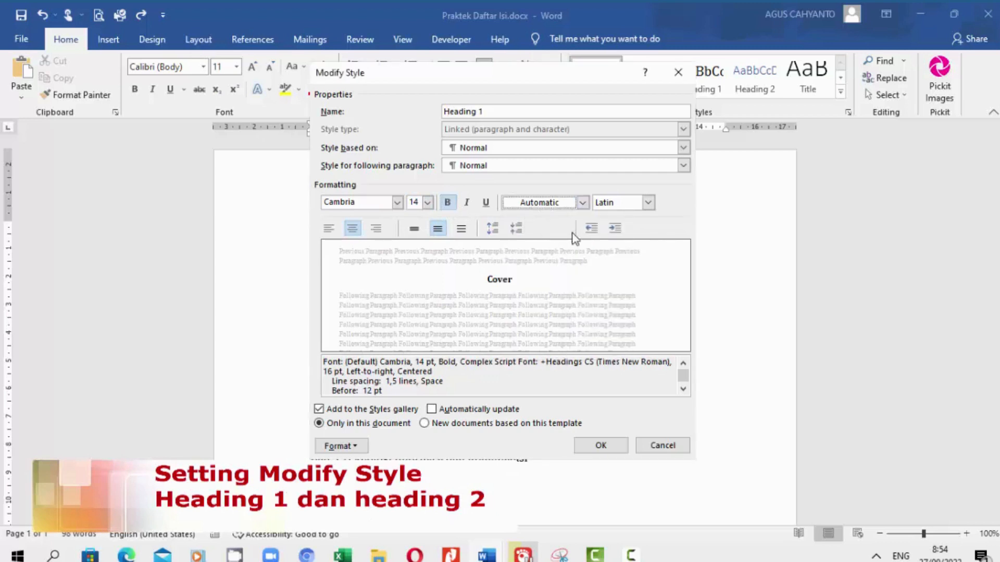
pyautogui.click(354, 231)
pyautogui.click(356, 234)
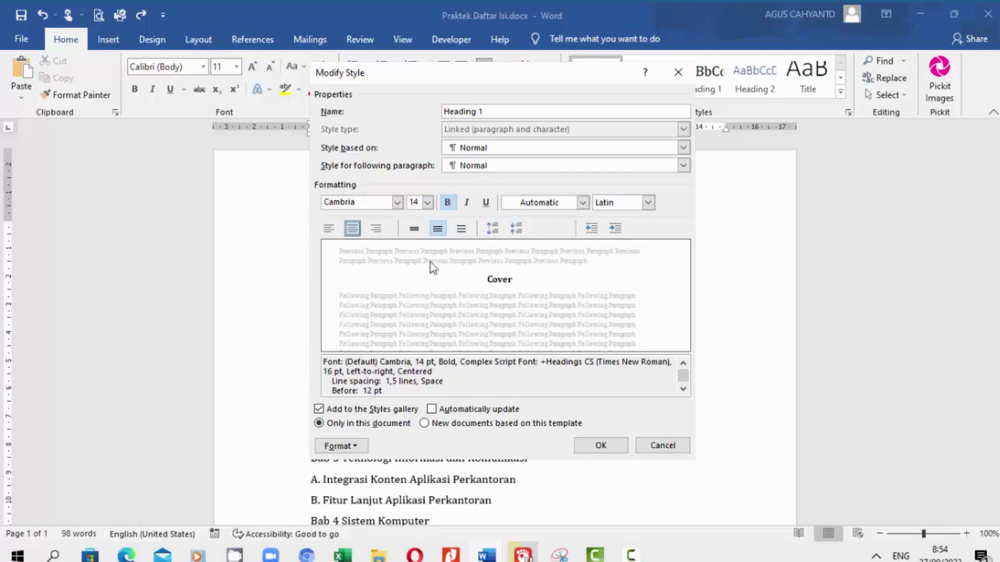
pyautogui.click(438, 232)
pyautogui.click(602, 446)
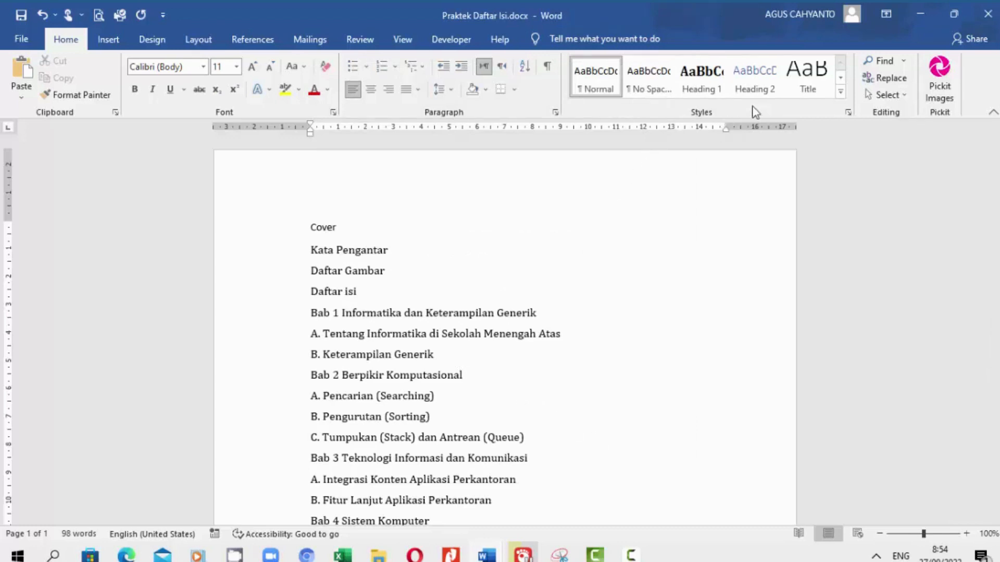
# Modify the Heading 2 style to Cambria 12 pt with automatic font colour and 1.5 line spacing
pyautogui.rightClick(756, 86)
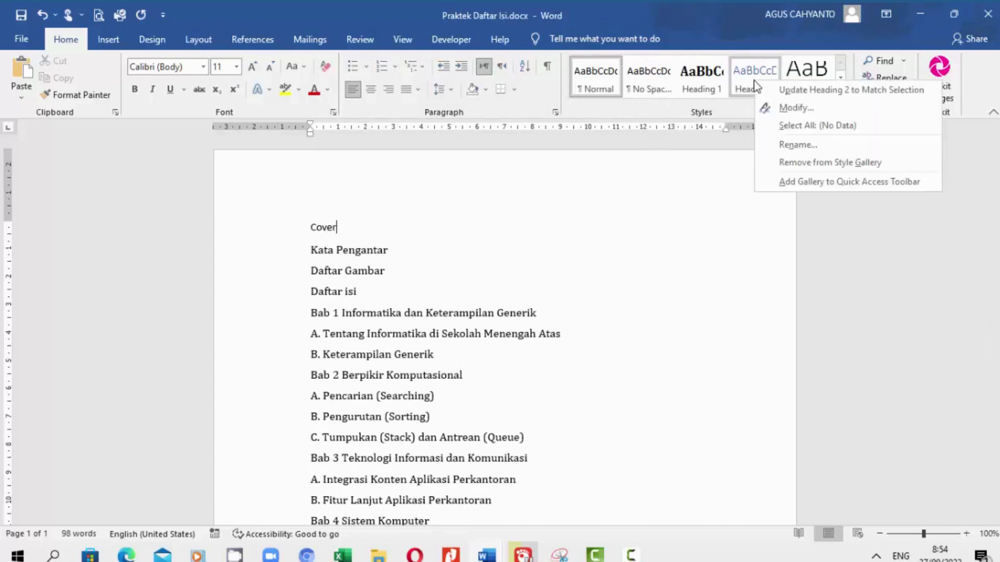
pyautogui.click(796, 108)
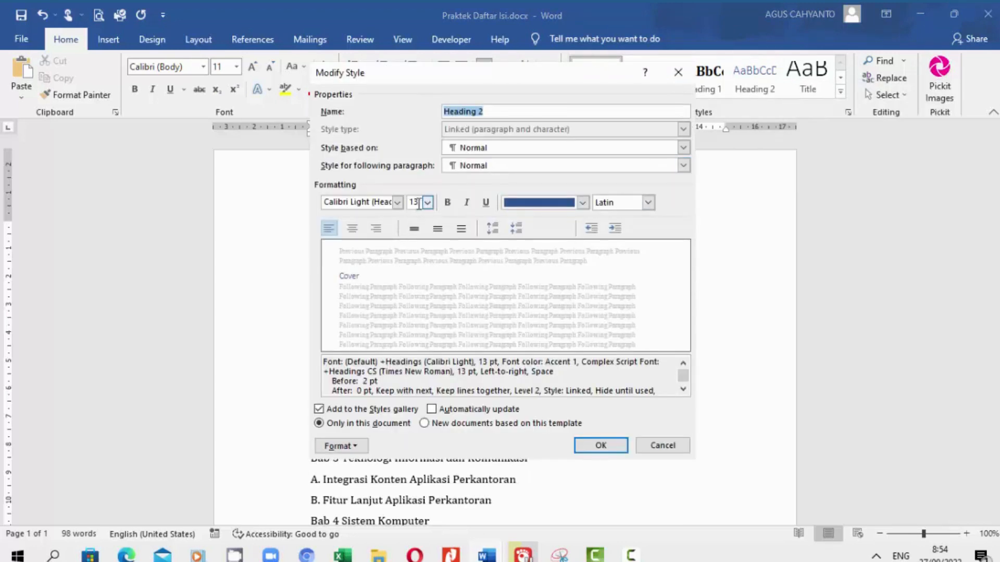
pyautogui.click(397, 202)
pyautogui.click(232, 285)
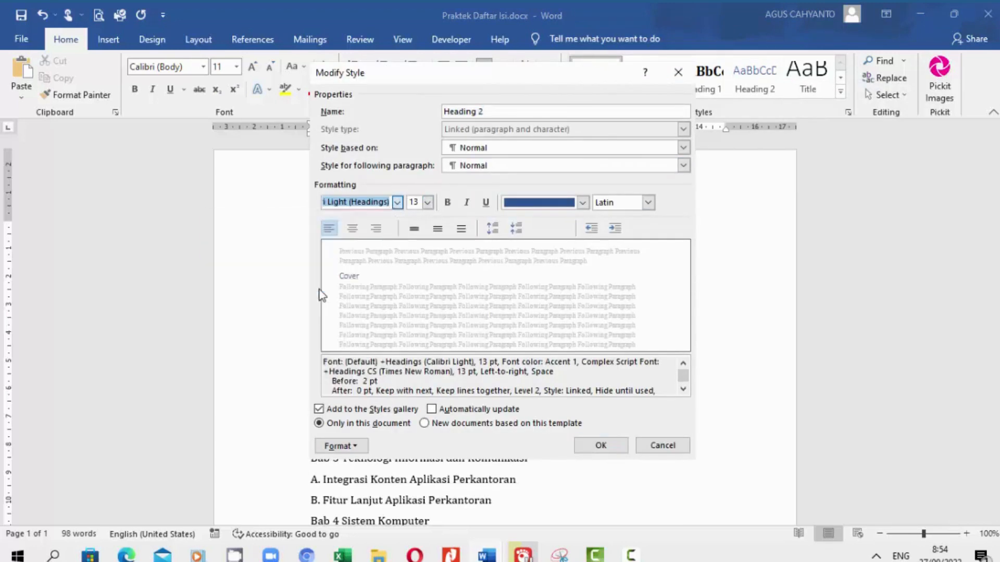
pyautogui.click(427, 202)
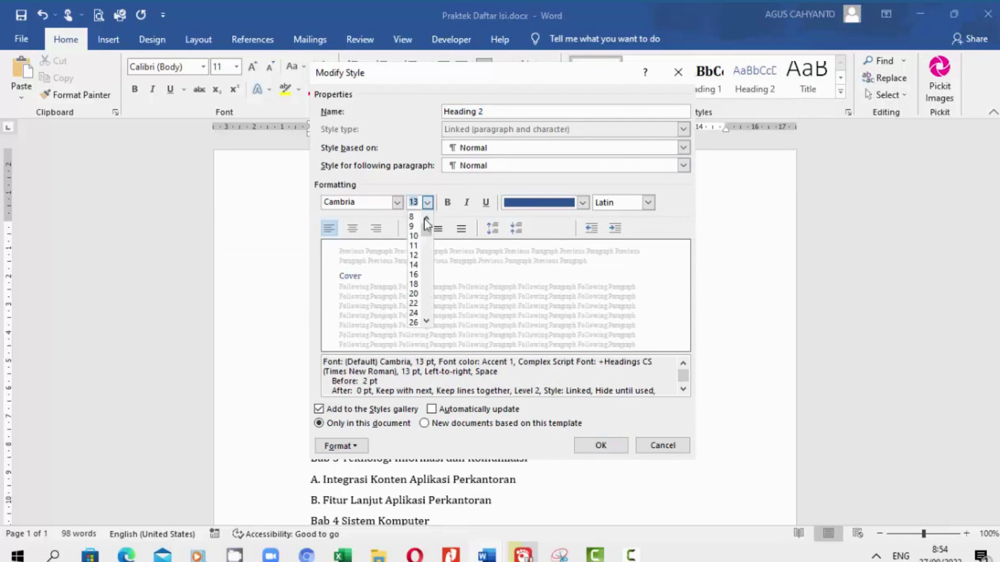
pyautogui.click(415, 255)
pyautogui.click(583, 203)
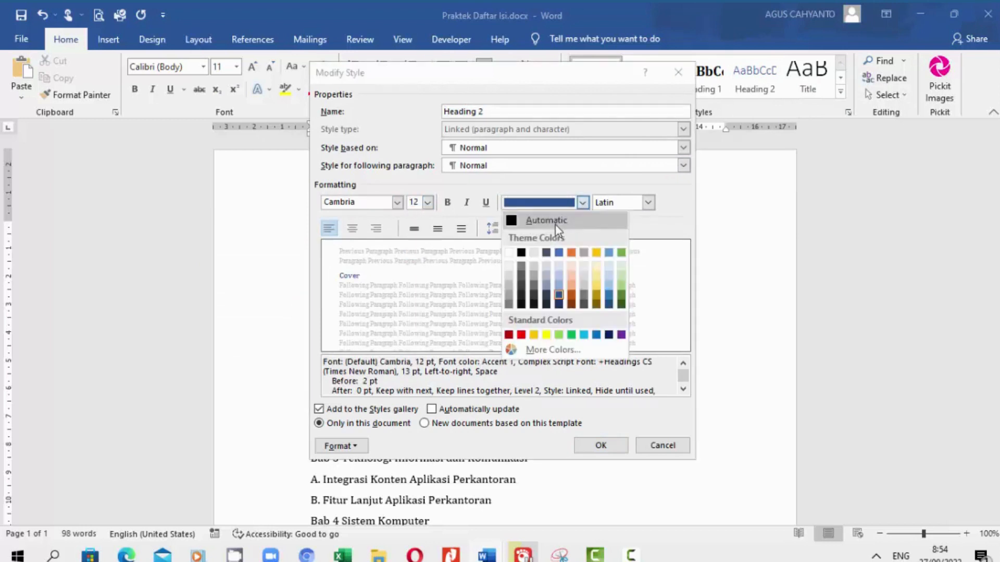
pyautogui.click(549, 220)
pyautogui.click(437, 228)
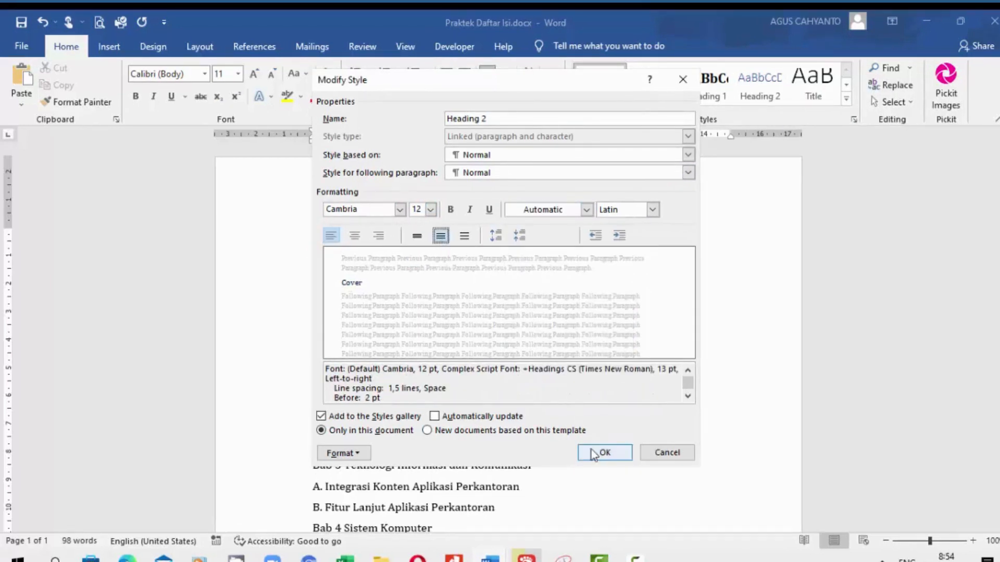
pyautogui.click(605, 452)
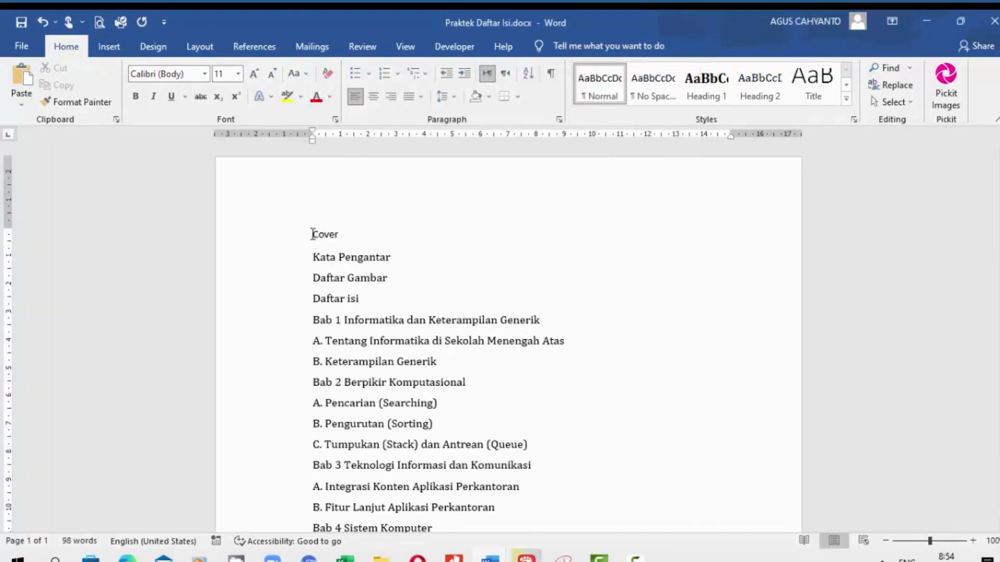
# Apply Heading 1 to Cover, Kata Pengantar, Daftar Gambar, Daftar isi and the Bab 1 to Bab 5 titles
pyautogui.moveTo(313, 235); pyautogui.dragTo(521, 323)
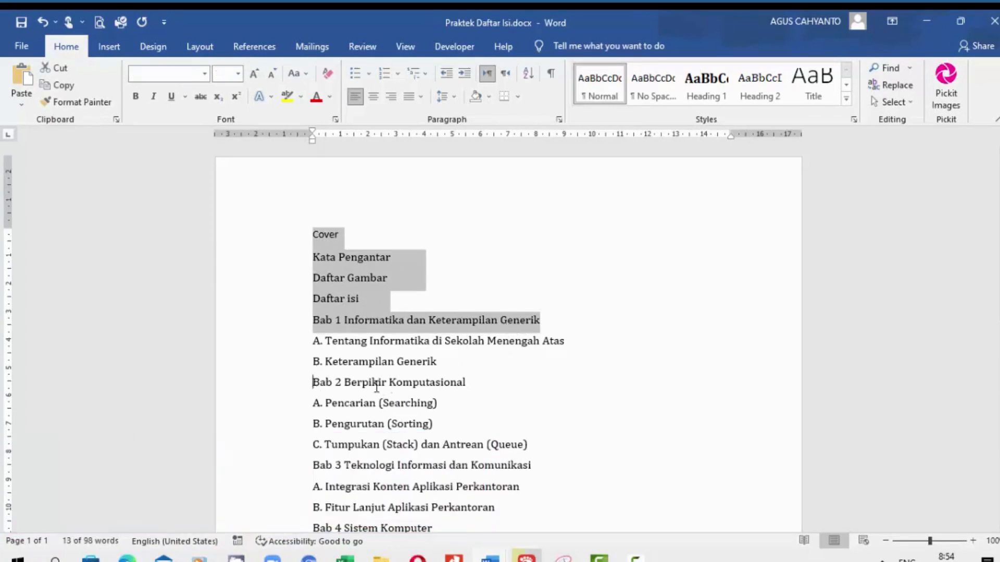
pyautogui.keyDown('ctrl'); pyautogui.click(315, 384); pyautogui.keyUp('ctrl')
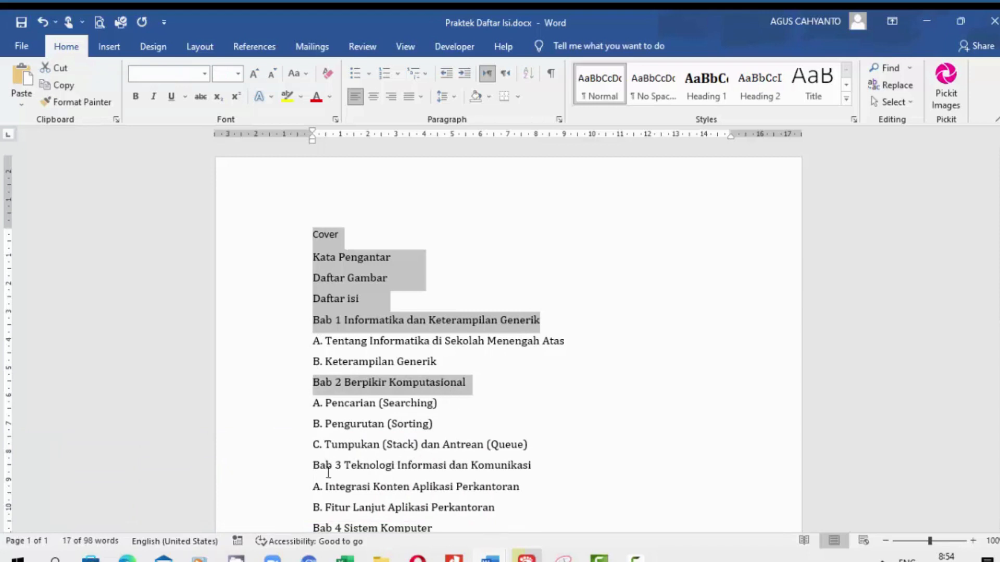
pyautogui.moveTo(327, 471); pyautogui.dragTo(504, 470)
pyautogui.scroll(-3, 439, 424)
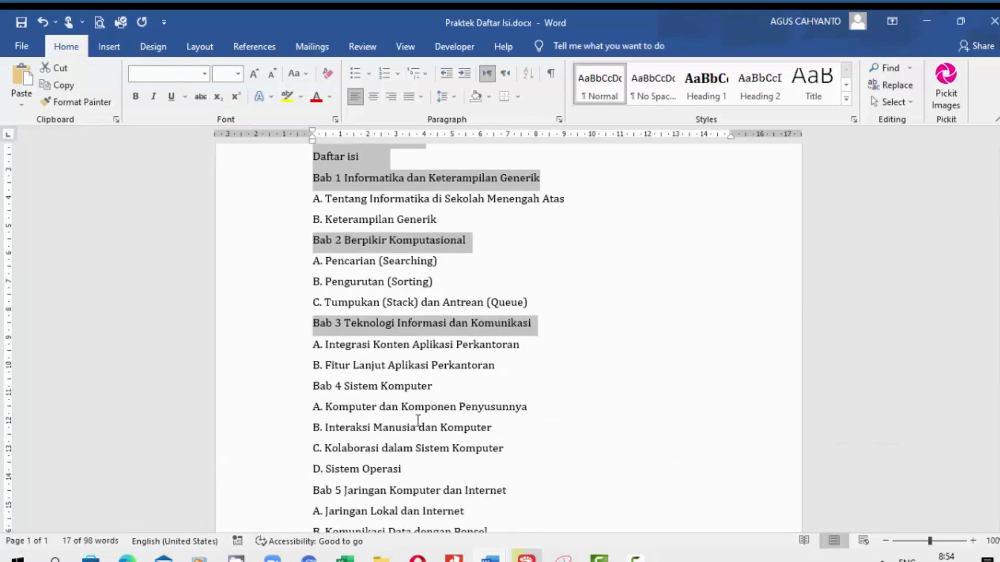
pyautogui.moveTo(339, 388); pyautogui.dragTo(434, 397)
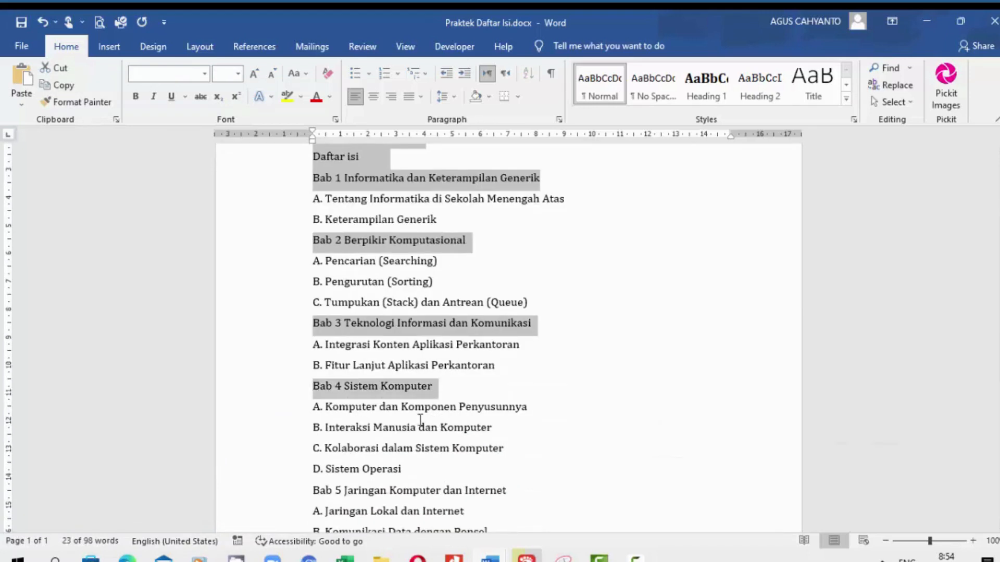
pyautogui.scroll(-2, 411, 416)
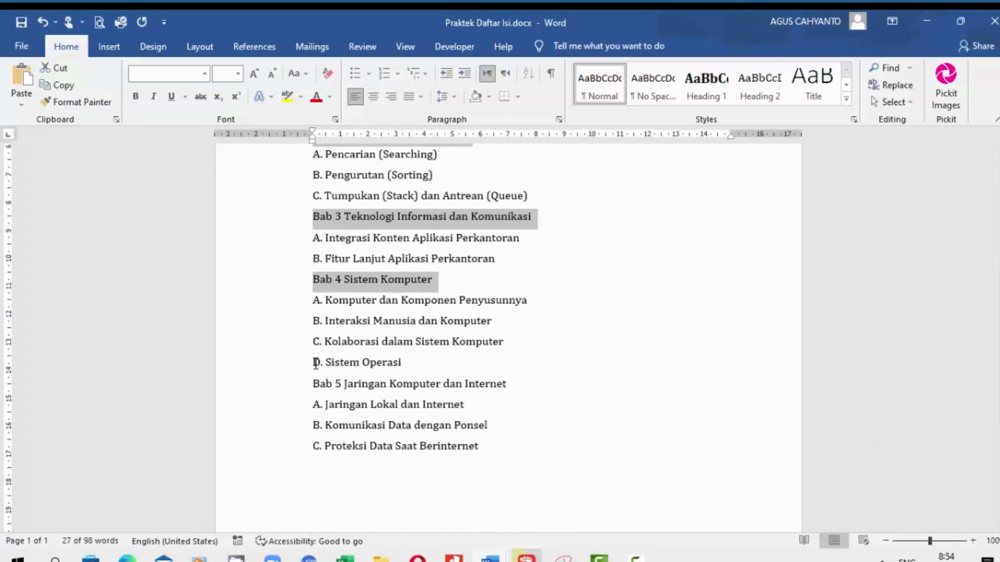
pyautogui.moveTo(314, 384); pyautogui.dragTo(501, 391)
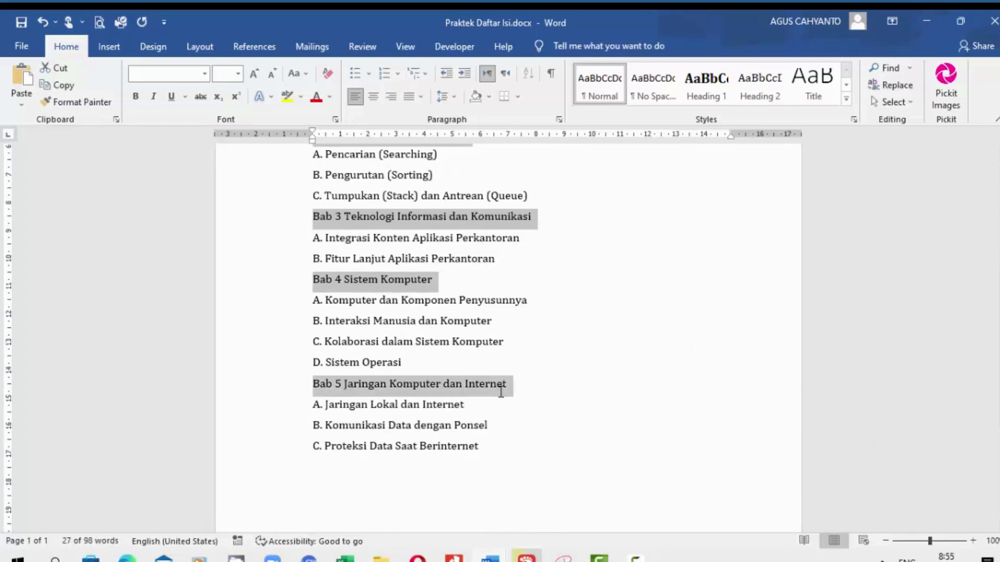
pyautogui.click(705, 85)
# Apply Heading 2 to all lettered subheadings under Bab 1 through Bab 5
pyautogui.scroll(3, 706, 292)
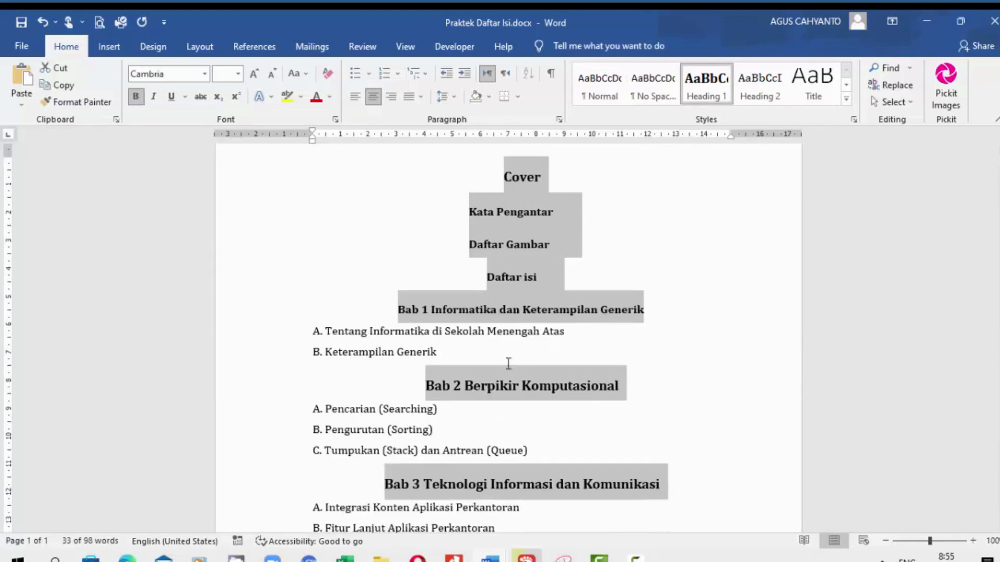
pyautogui.moveTo(316, 334); pyautogui.dragTo(424, 352)
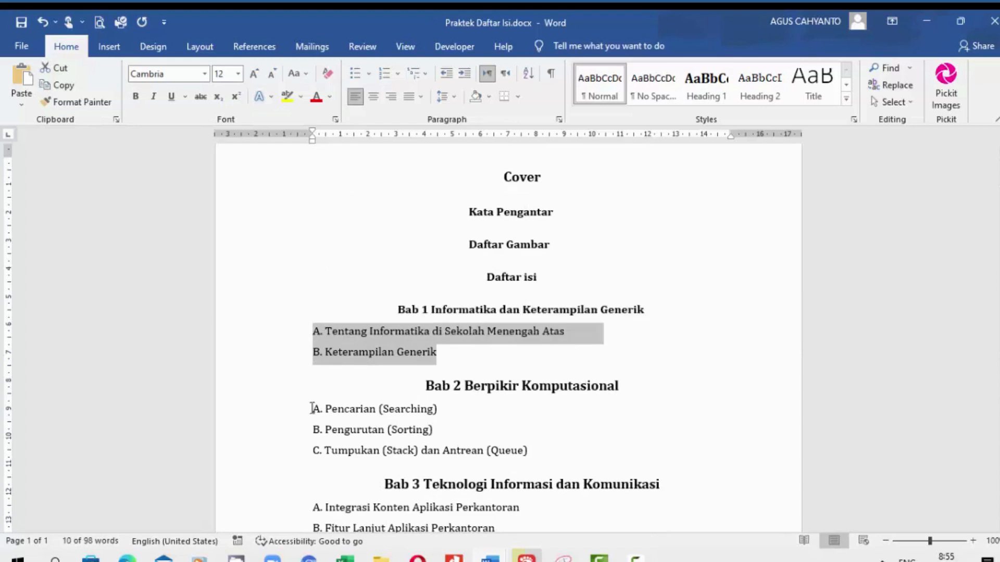
pyautogui.moveTo(392, 410); pyautogui.dragTo(528, 451)
pyautogui.scroll(-3, 616, 430)
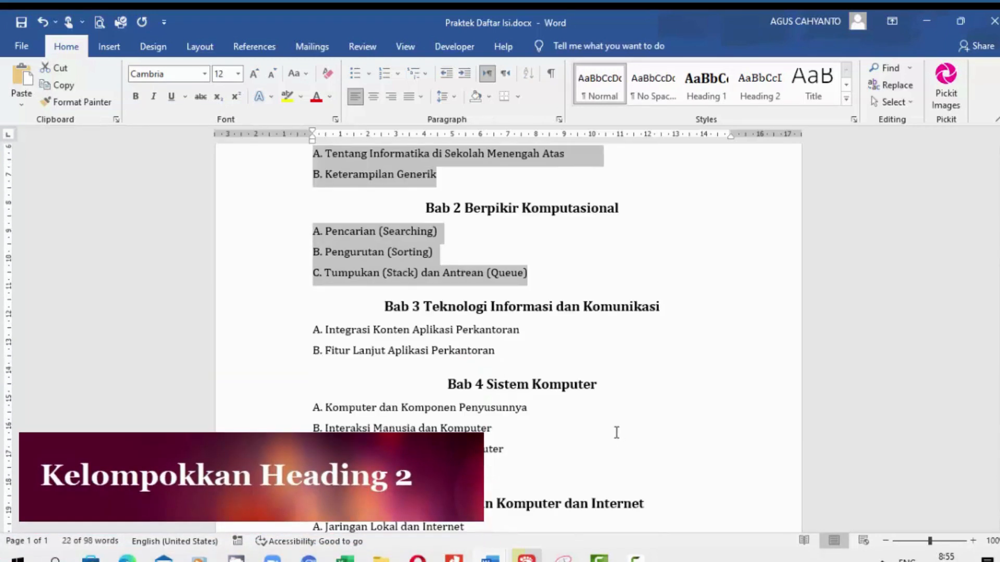
pyautogui.moveTo(312, 329); pyautogui.dragTo(496, 352)
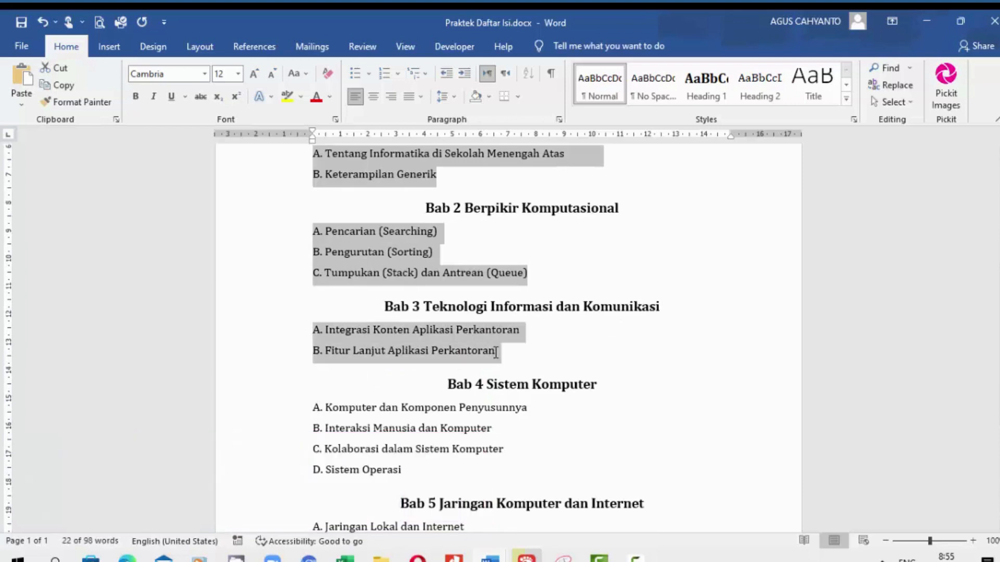
pyautogui.scroll(-2, 520, 364)
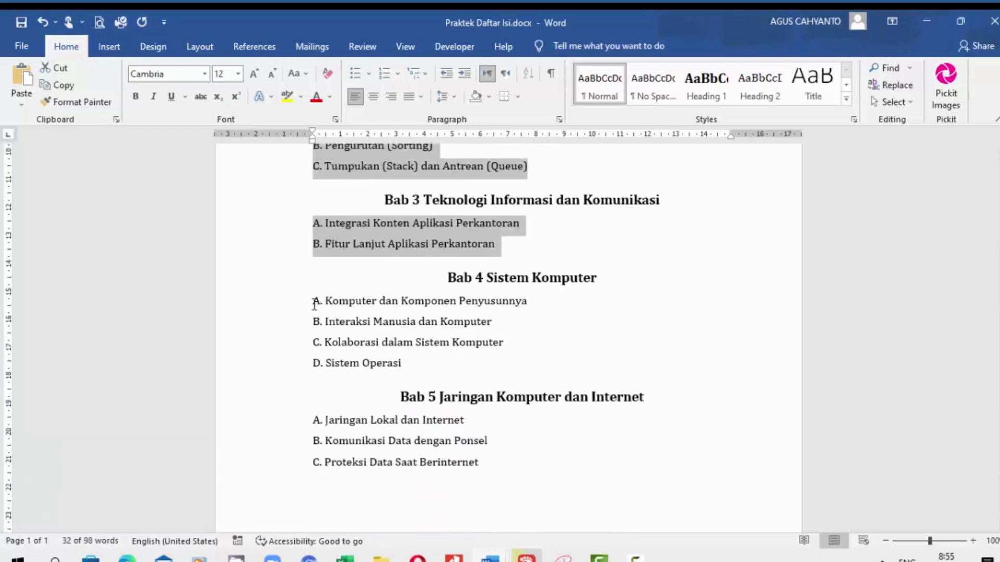
pyautogui.moveTo(325, 301); pyautogui.dragTo(403, 363)
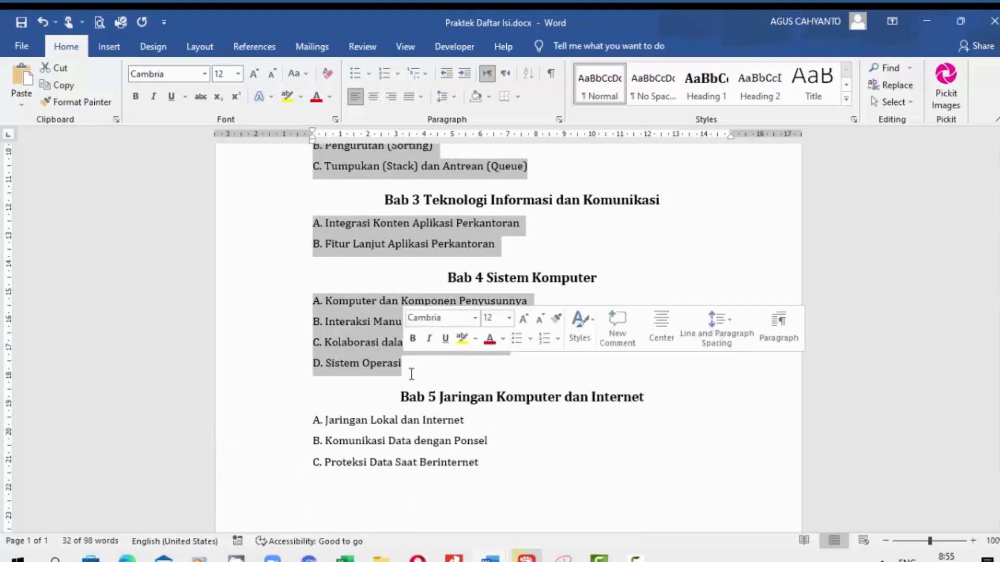
pyautogui.scroll(-2, 409, 380)
pyautogui.moveTo(312, 312); pyautogui.dragTo(480, 368)
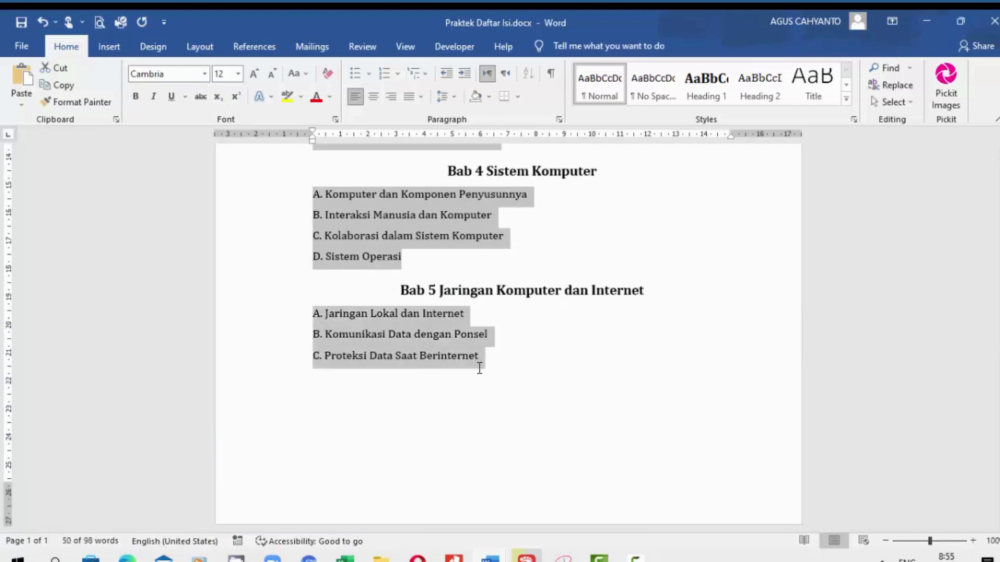
pyautogui.scroll(-1, 467, 375)
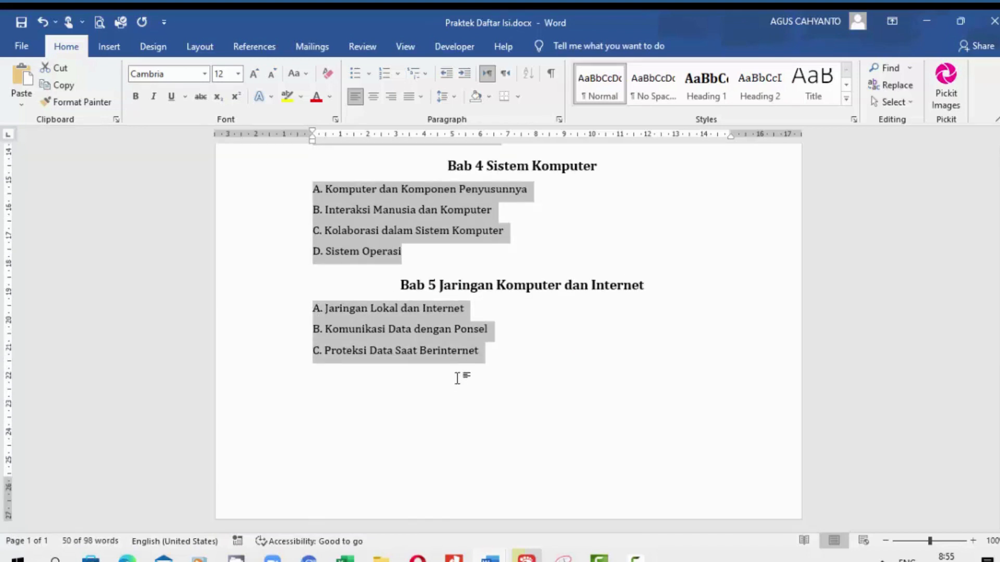
pyautogui.click(766, 83)
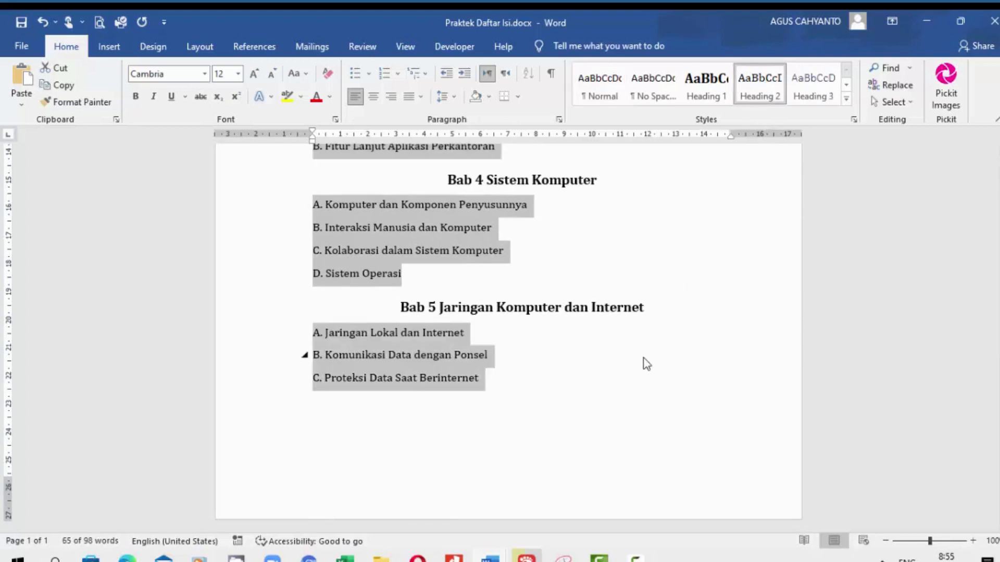
# Insert a Next Page section break before the Kata Pengantar heading, separating it from Cover
pyautogui.scroll(10, 698, 389)
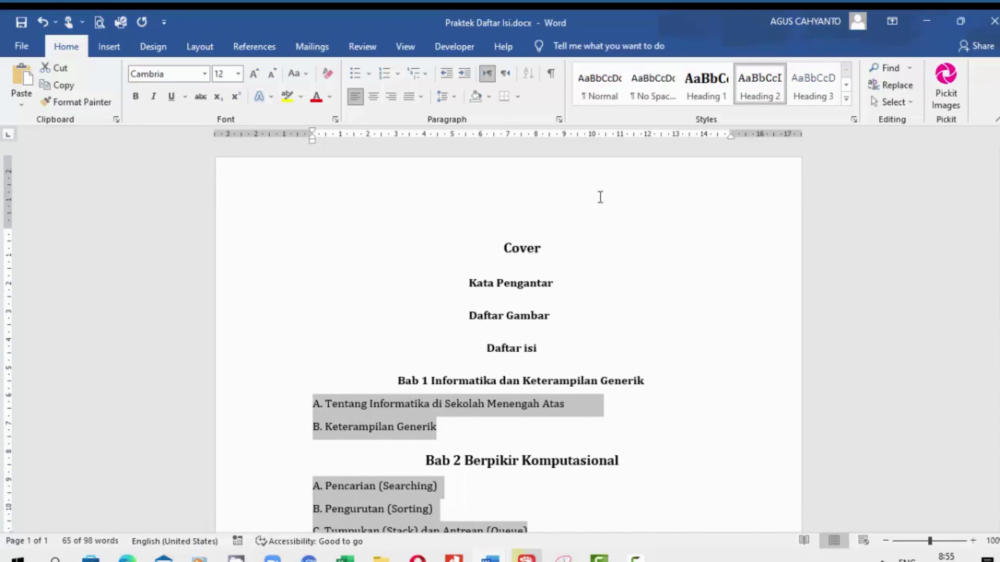
pyautogui.click(539, 203)
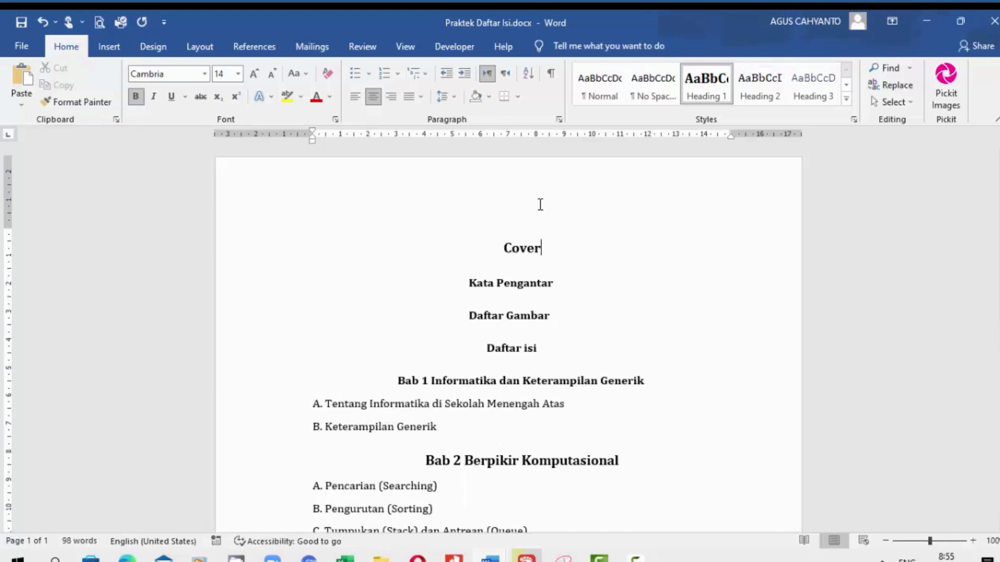
pyautogui.click(471, 283)
pyautogui.click(110, 47)
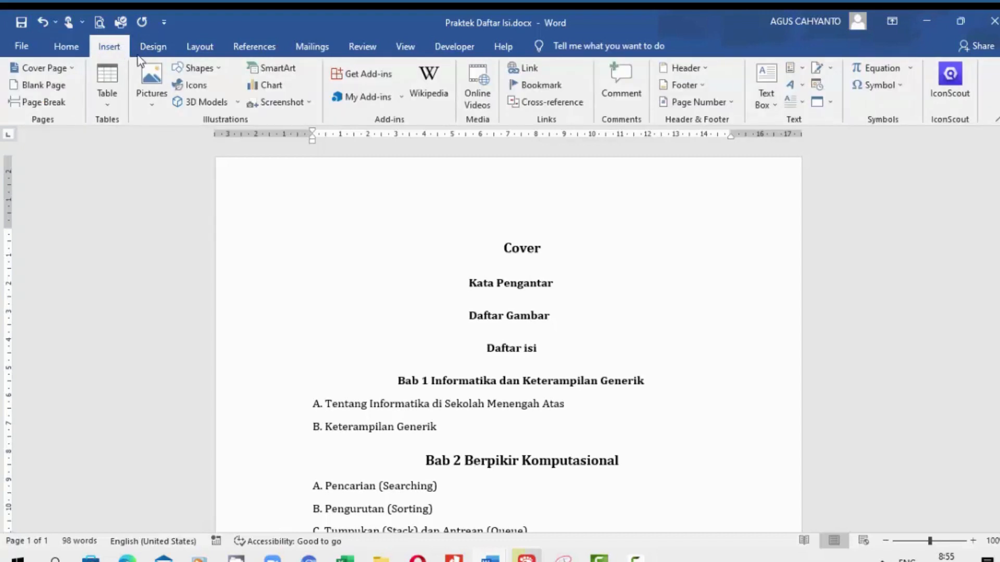
pyautogui.click(152, 49)
pyautogui.click(208, 50)
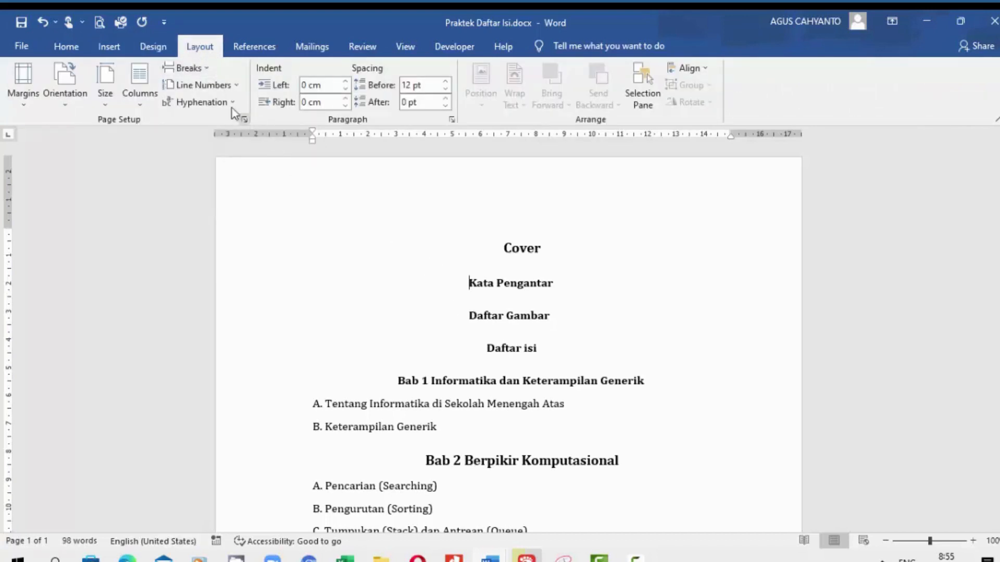
pyautogui.click(210, 71)
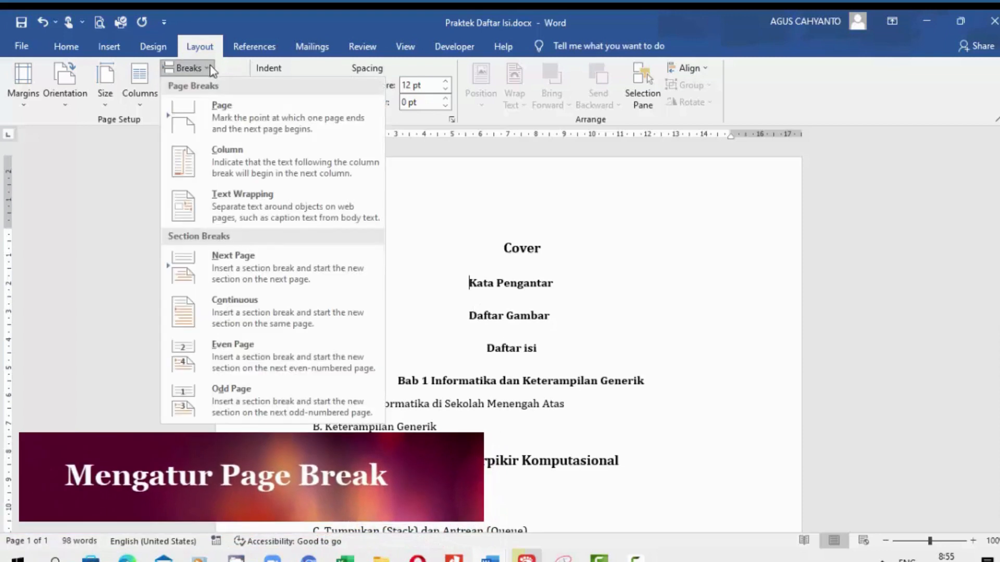
pyautogui.click(256, 281)
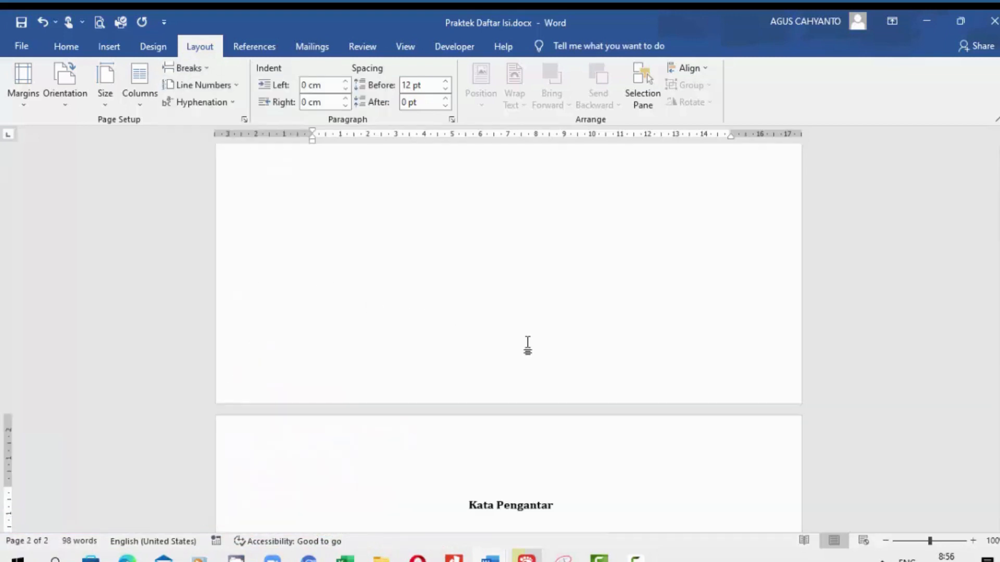
# Insert Next Page section breaks before the Daftar Gambar and Daftar isi headings
pyautogui.scroll(-3, 529, 345)
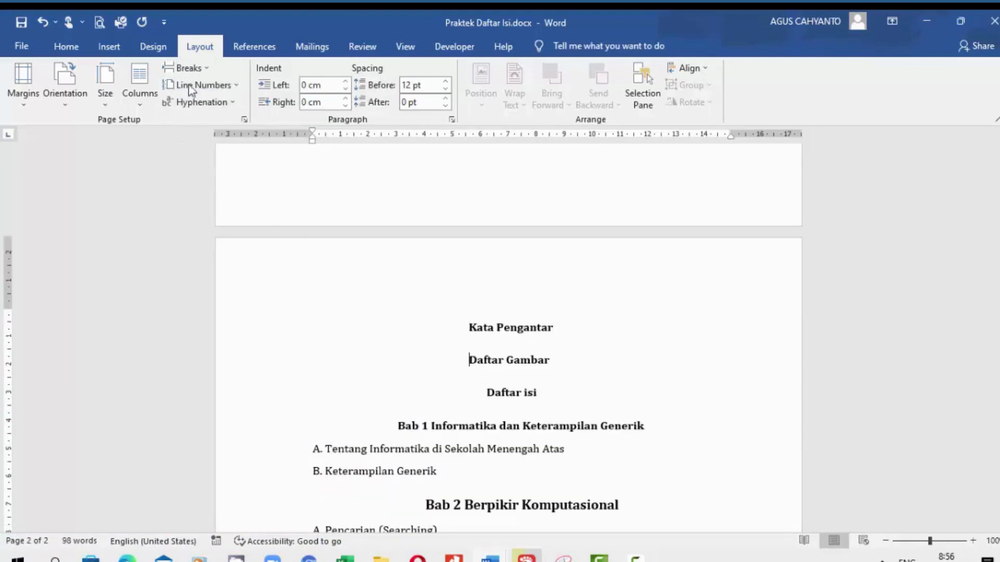
pyautogui.click(195, 68)
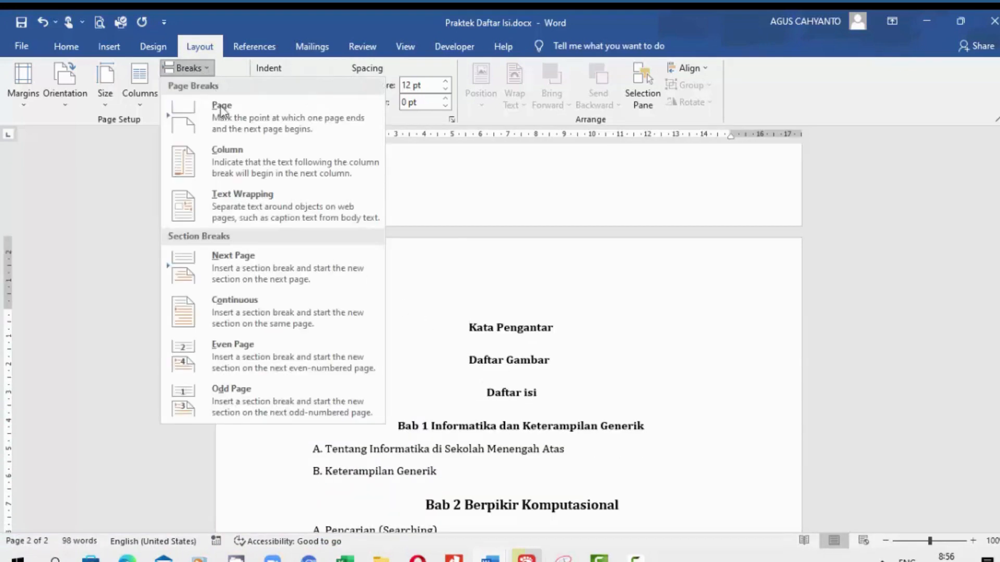
pyautogui.click(273, 262)
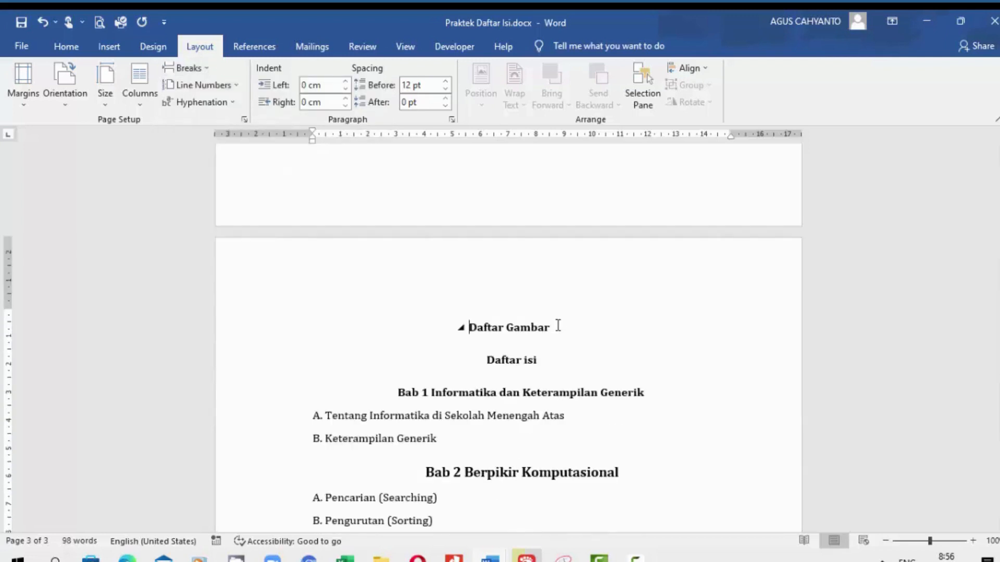
pyautogui.scroll(-1, 581, 354)
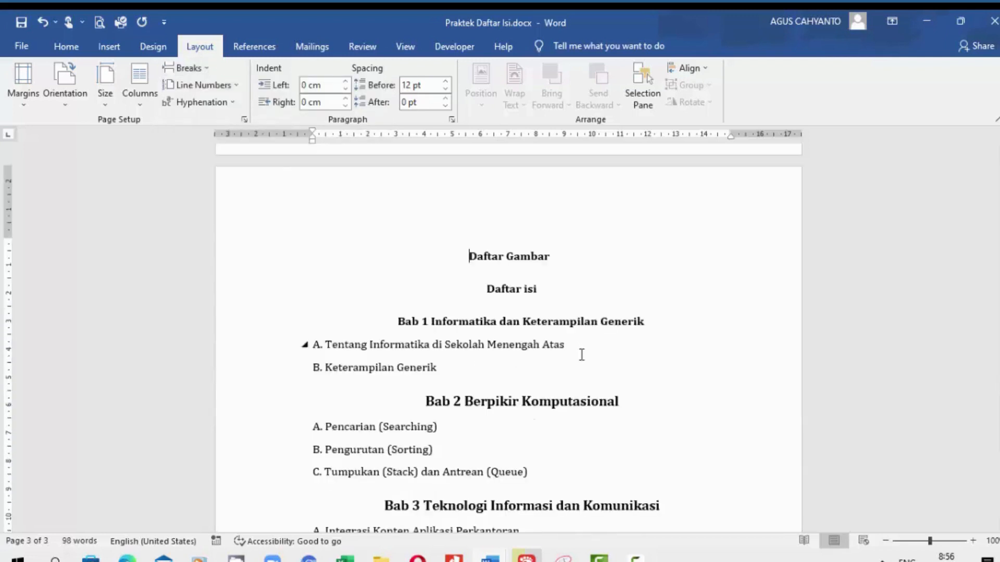
pyautogui.click(486, 289)
pyautogui.click(202, 68)
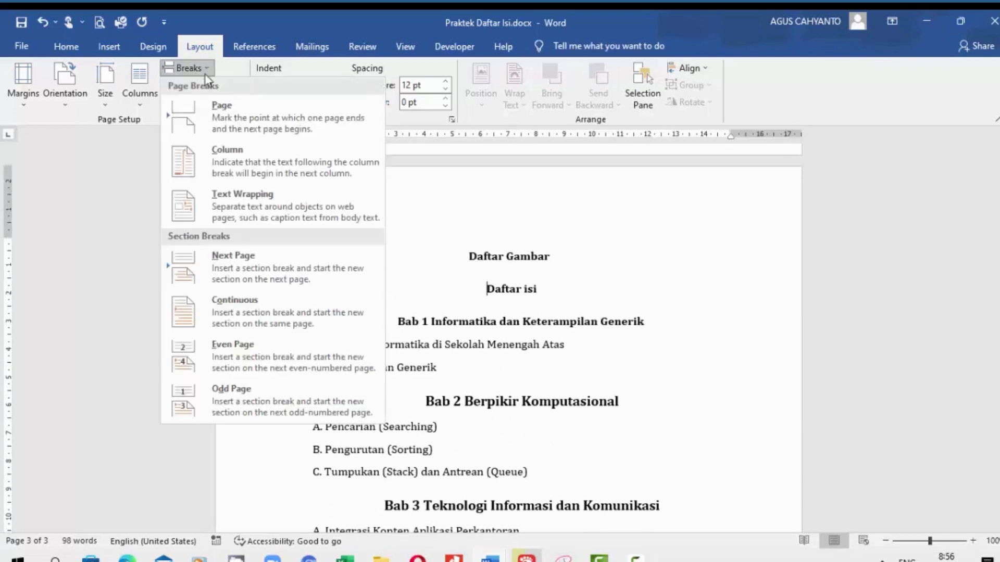
pyautogui.click(267, 265)
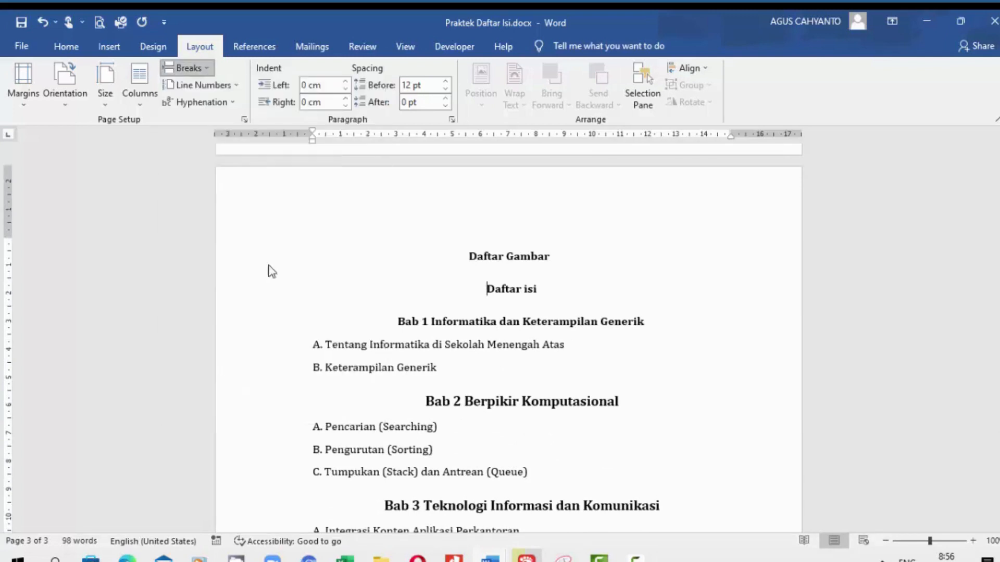
# Check the page separation from Cover through Daftar isi in a 50% multi-page view
pyautogui.click(886, 541)
pyautogui.click(886, 541)
pyautogui.click(886, 541)
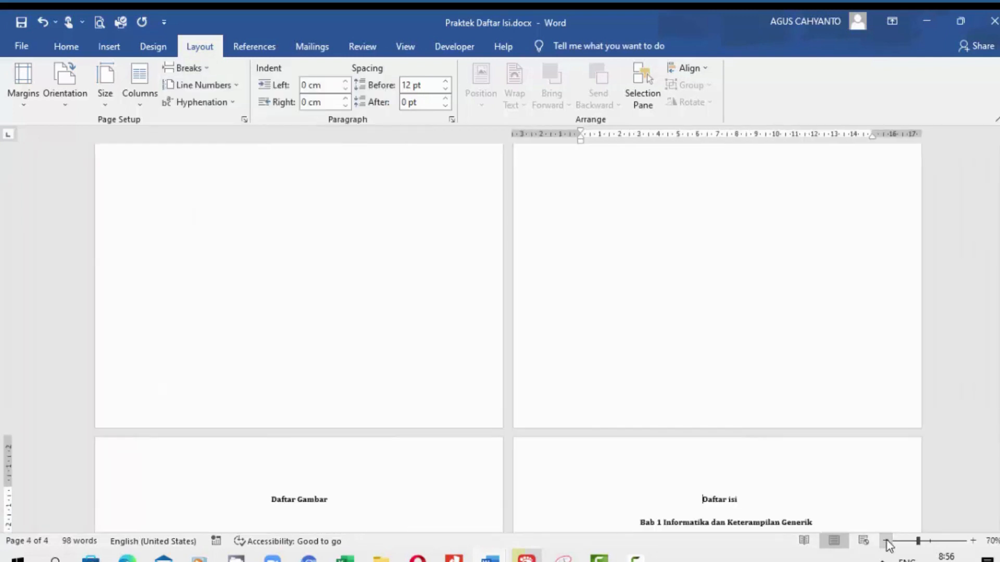
pyautogui.click(886, 541)
pyautogui.scroll(5, 744, 405)
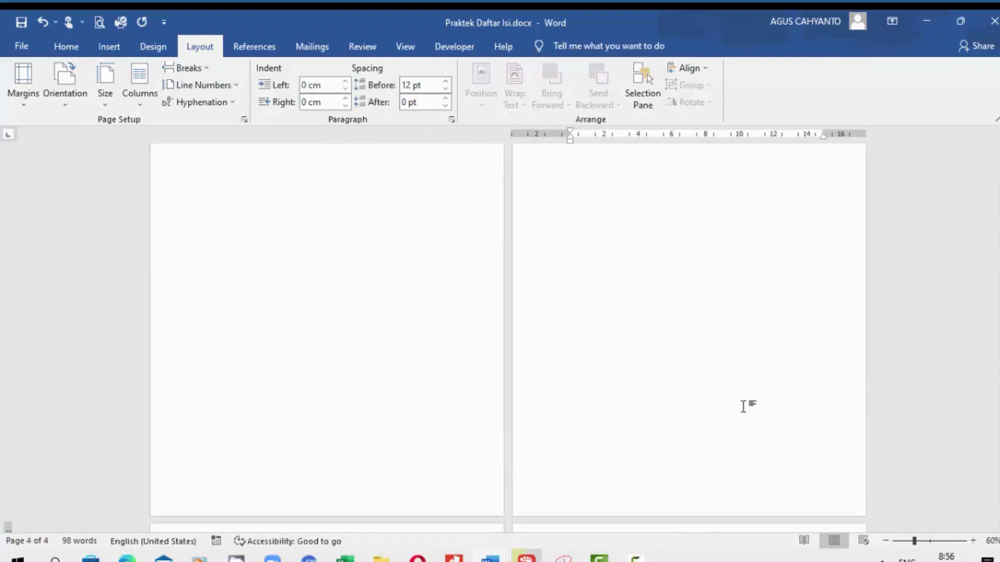
pyautogui.click(885, 541)
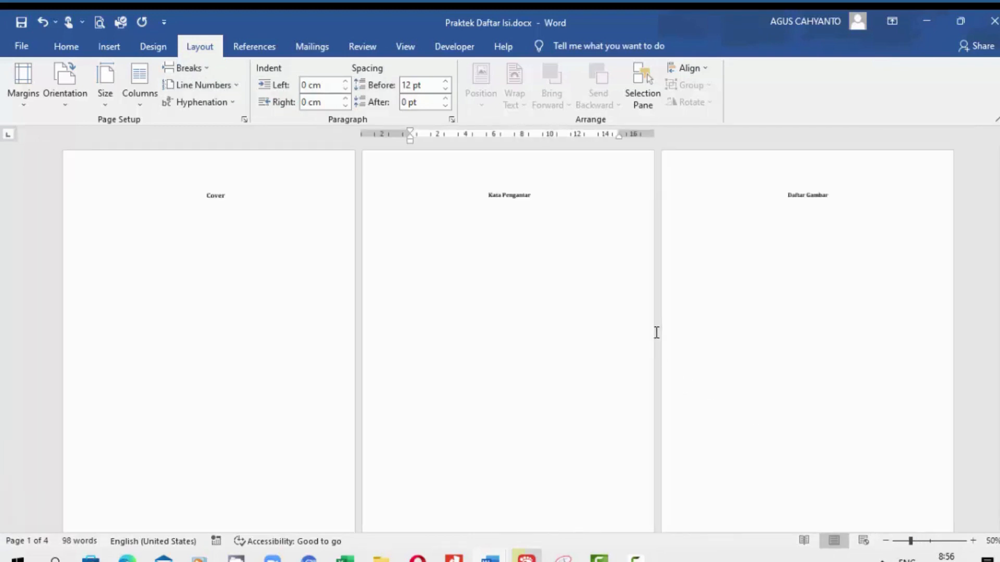
pyautogui.scroll(-5, 657, 333)
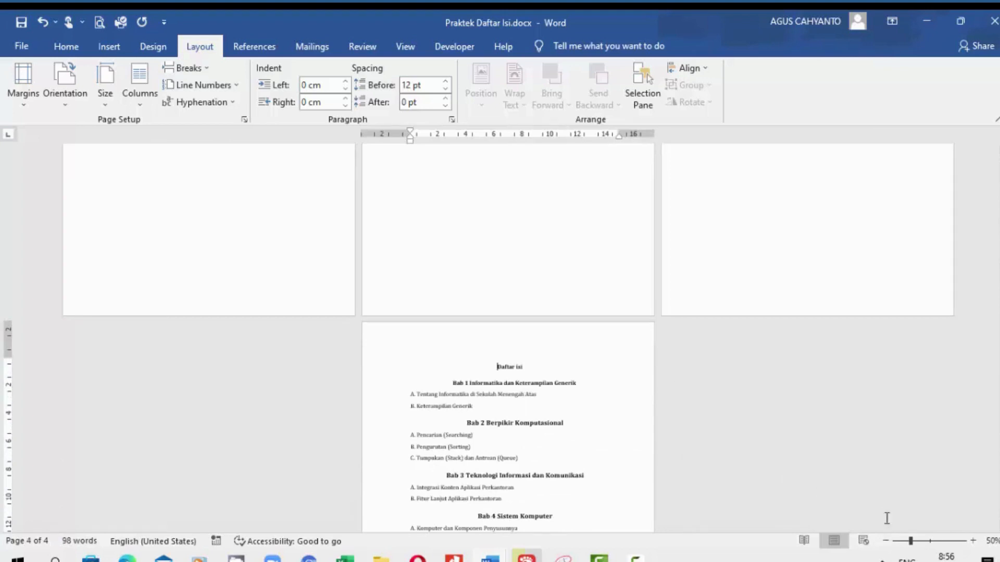
# Insert a Next Page section break before the Bab 1 Informatika dan Keterampilan Generik heading
pyautogui.click(972, 541)
pyautogui.click(972, 541)
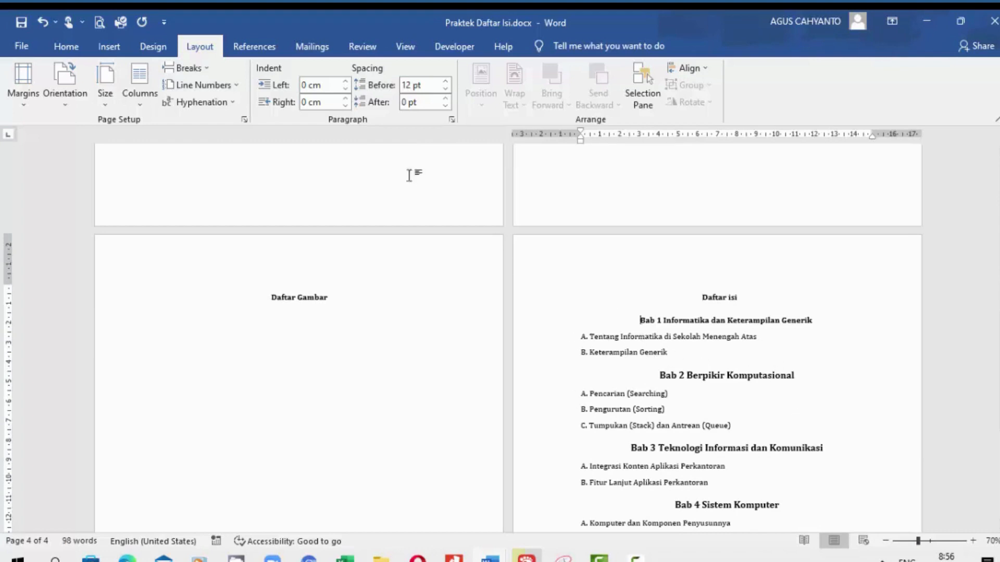
pyautogui.click(207, 69)
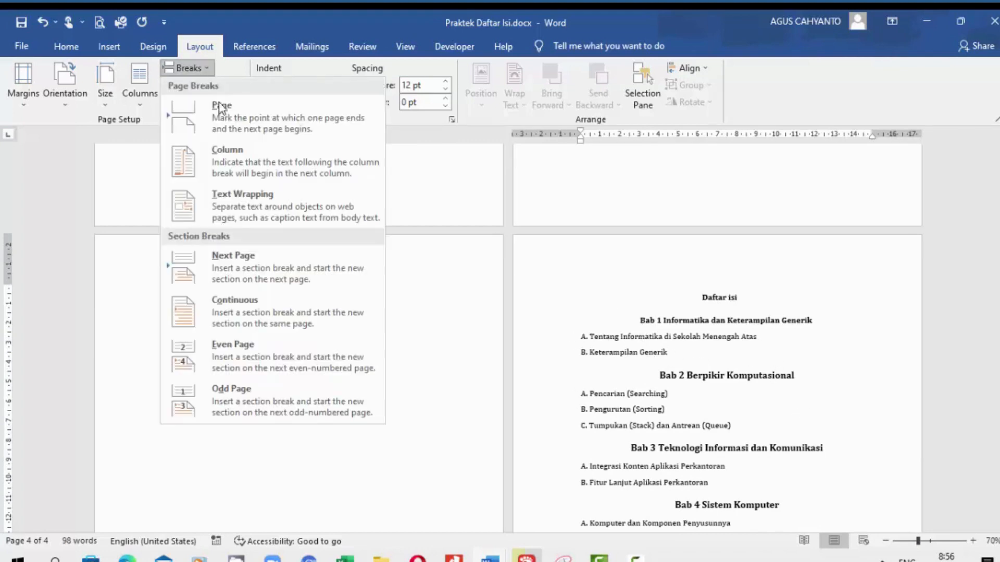
pyautogui.click(258, 267)
# Insert Next Page section breaks before the Bab 2 Berpikir Komputasional and Bab 3 Teknologi Informasi dan Komunikasi headings
pyautogui.scroll(-3, 675, 339)
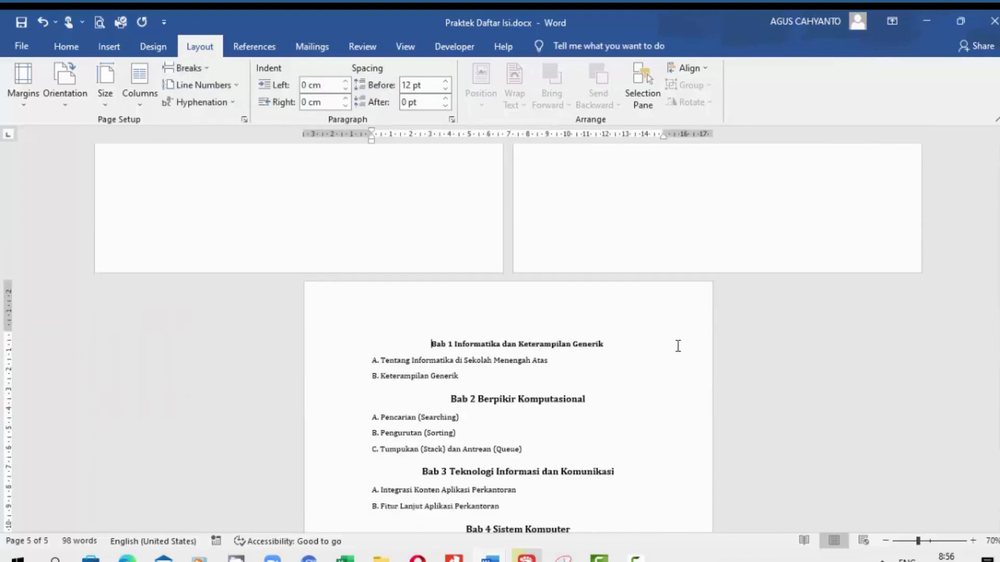
pyautogui.scroll(-1, 680, 356)
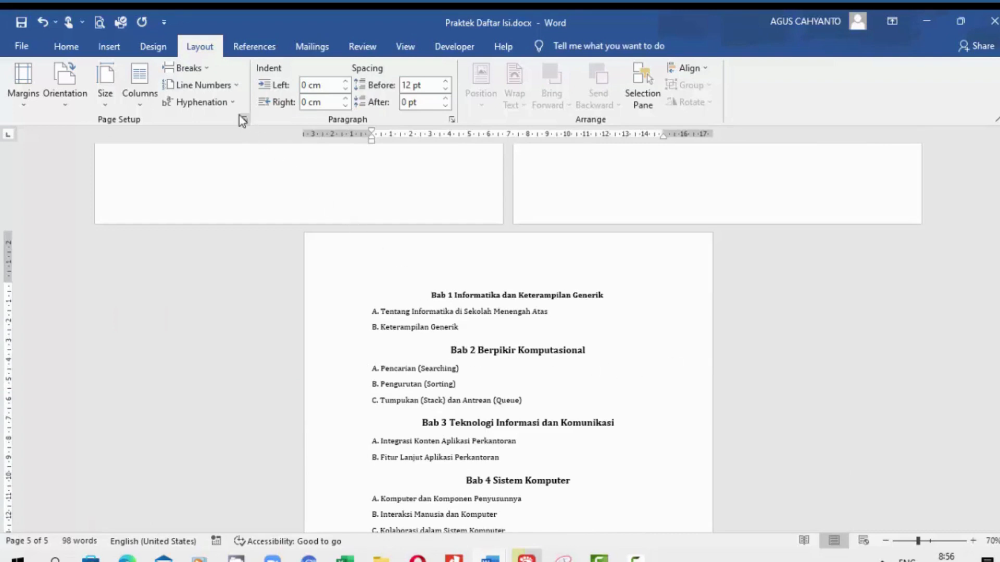
pyautogui.click(186, 68)
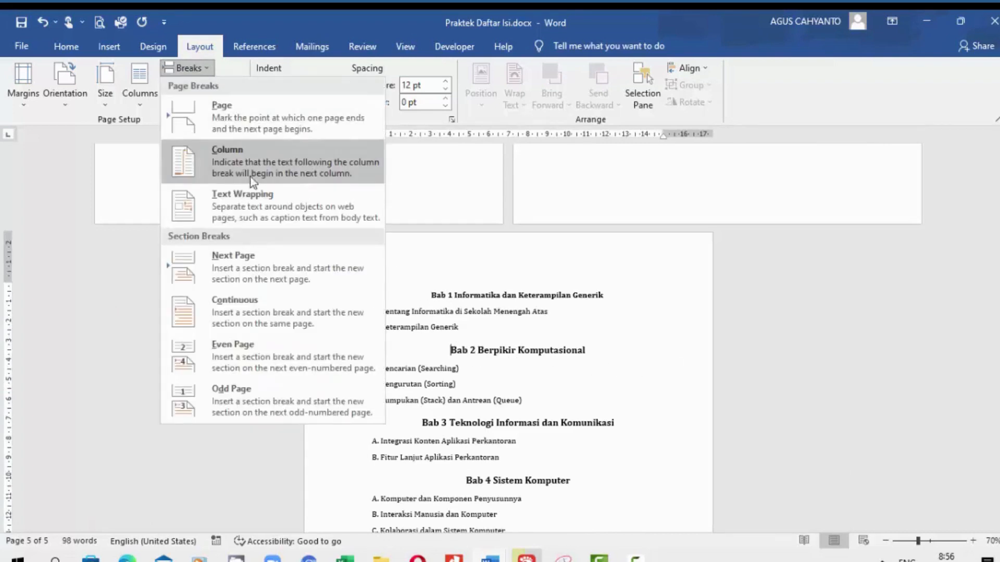
pyautogui.click(268, 266)
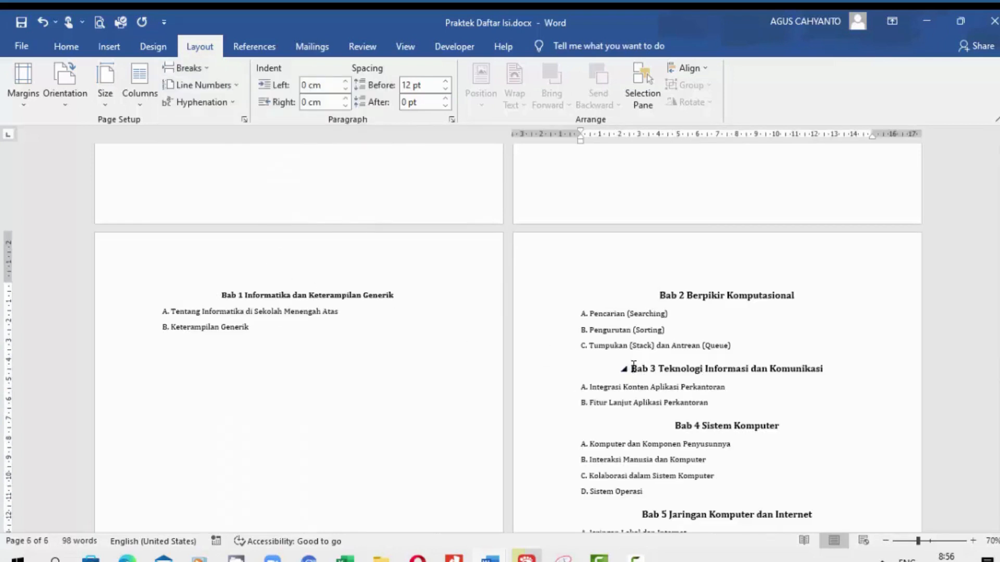
pyautogui.click(216, 73)
pyautogui.click(261, 269)
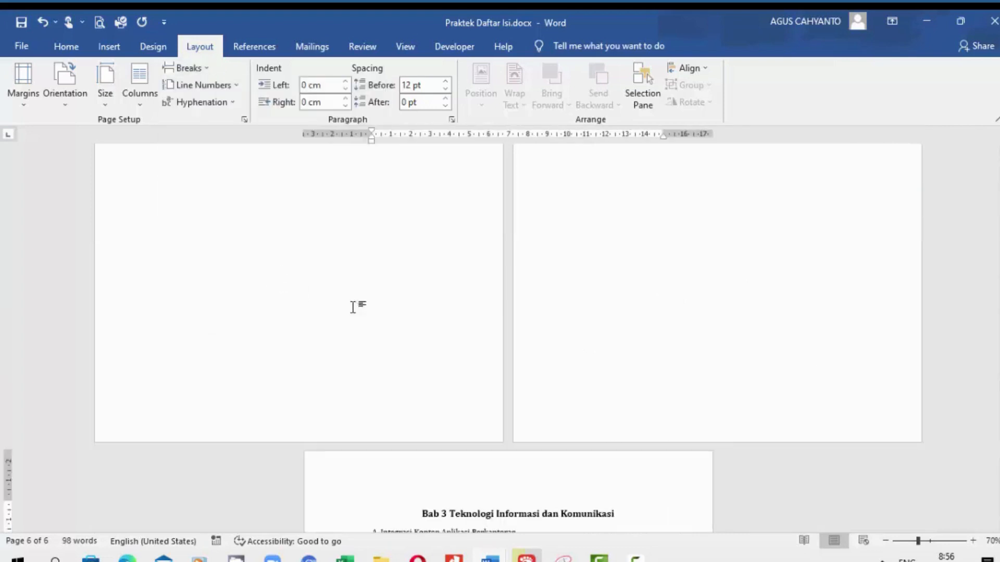
# Insert Next Page section breaks before the Bab 4 Sistem Komputer and Bab 5 Jaringan Komputer dan Internet headings
pyautogui.scroll(-1, 680, 386)
pyautogui.scroll(-4, 680, 386)
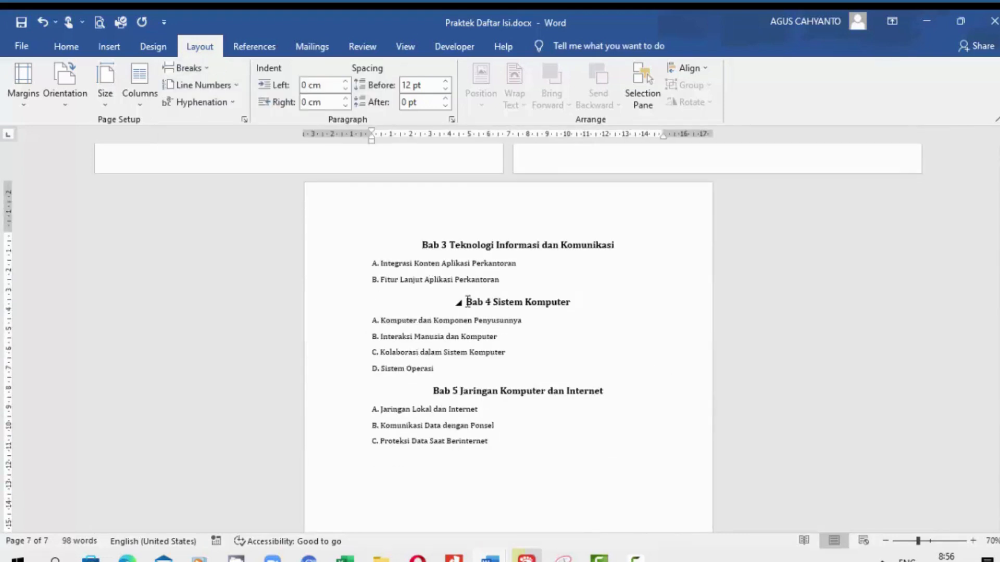
pyautogui.click(466, 302)
pyautogui.click(187, 68)
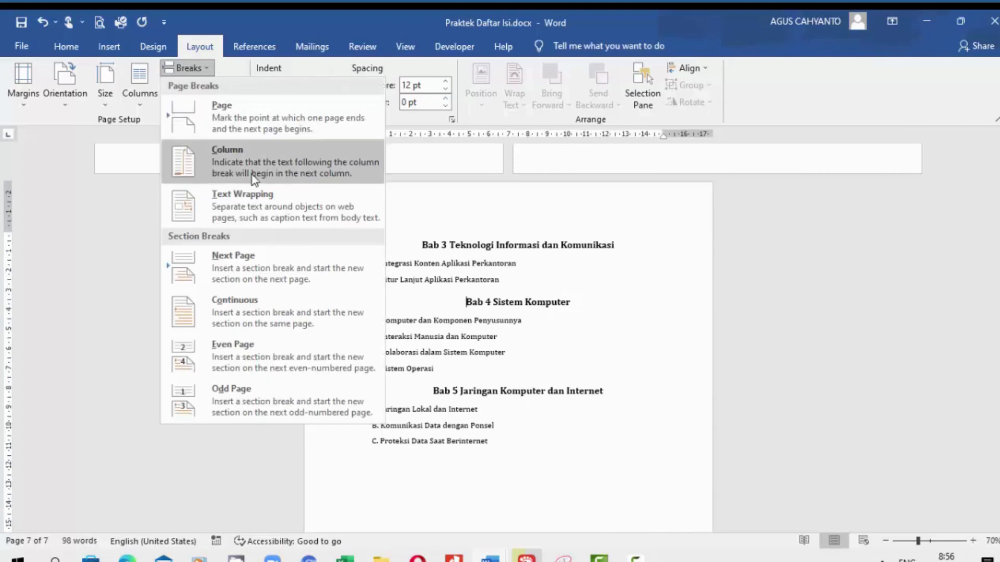
pyautogui.click(278, 266)
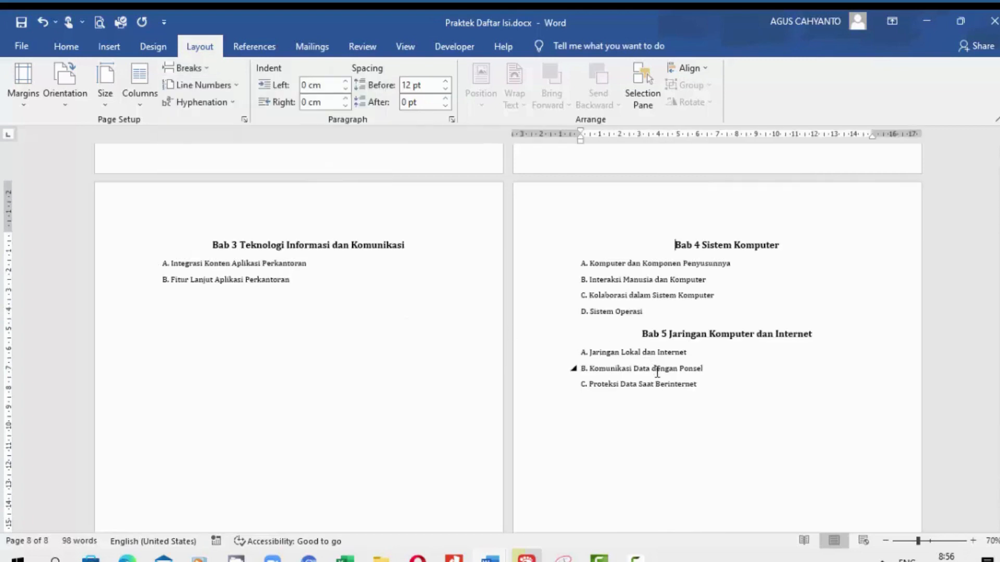
pyautogui.click(641, 334)
pyautogui.click(213, 72)
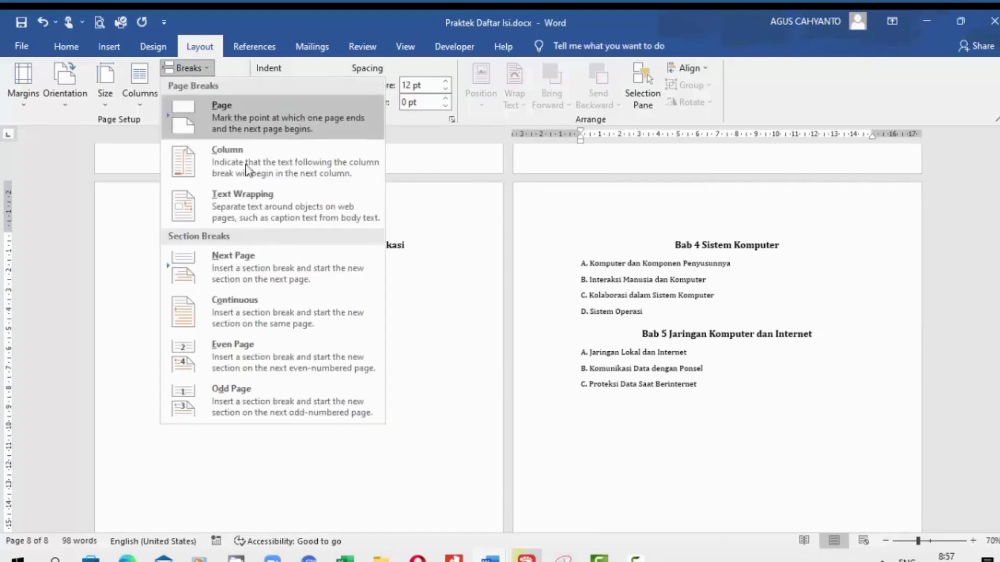
pyautogui.click(277, 261)
# Review the whole document from Cover to Bab 5 at 50% zoom to check the page separation of its sections
pyautogui.scroll(-3, 789, 413)
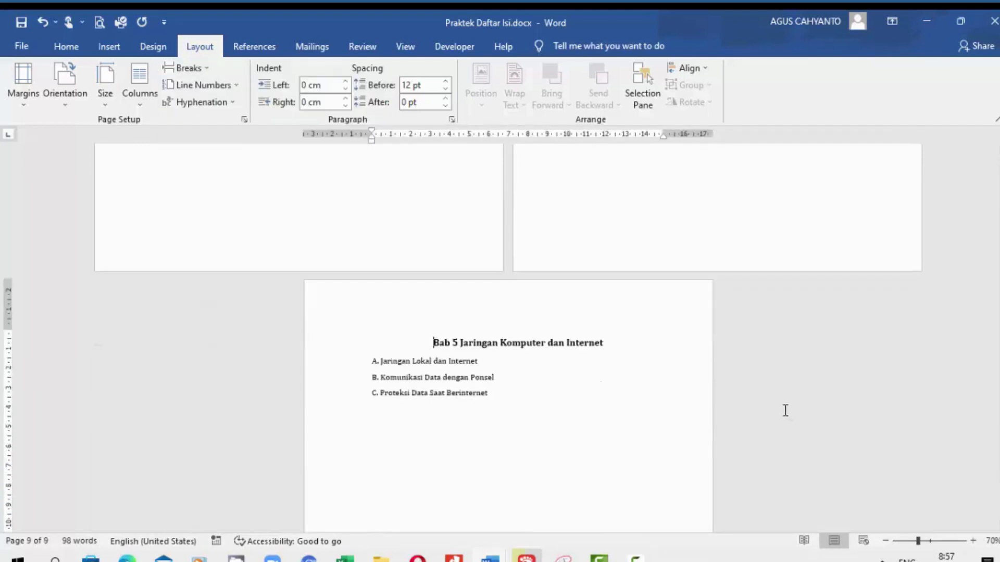
pyautogui.click(885, 541)
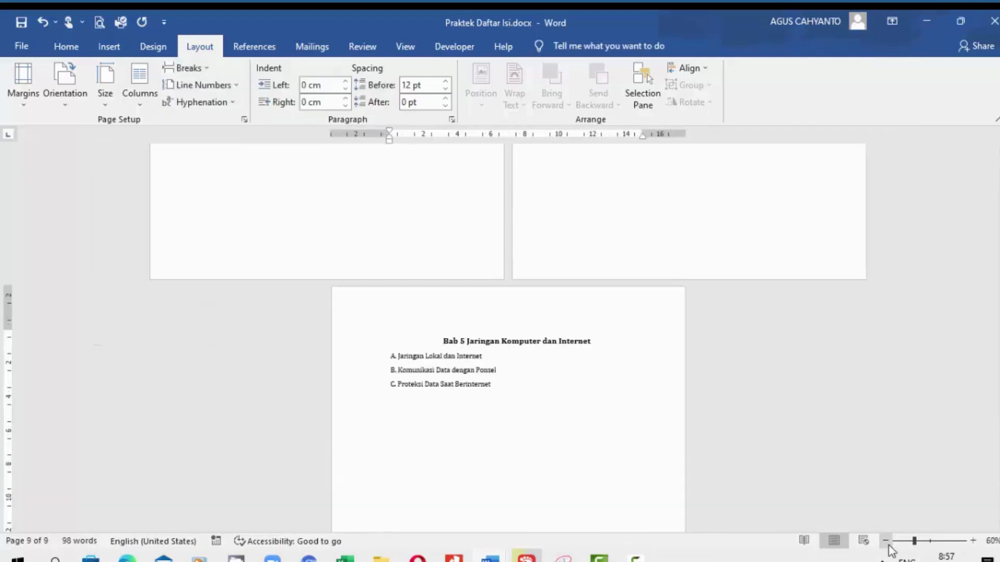
pyautogui.click(886, 541)
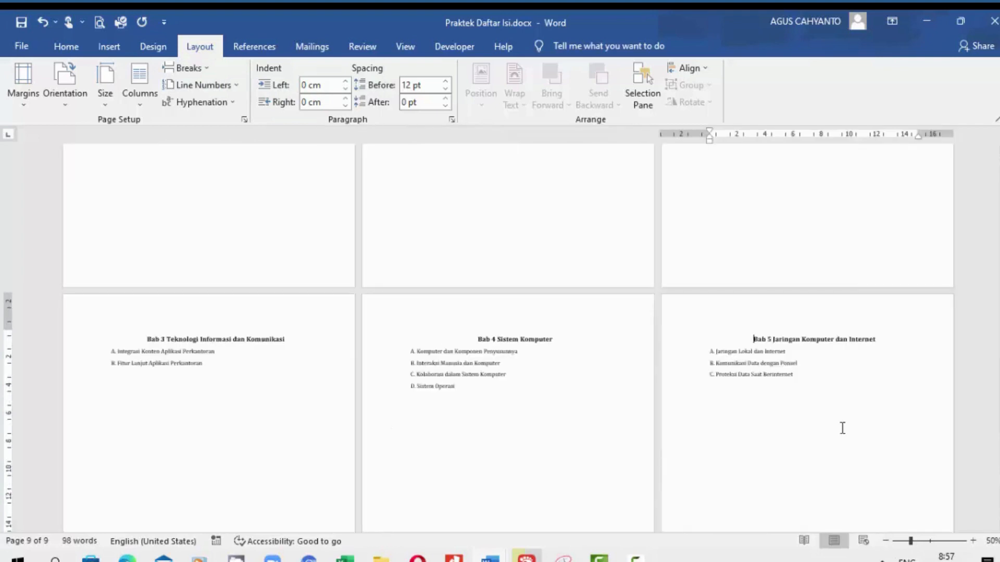
pyautogui.scroll(3, 841, 426)
pyautogui.scroll(10, 848, 428)
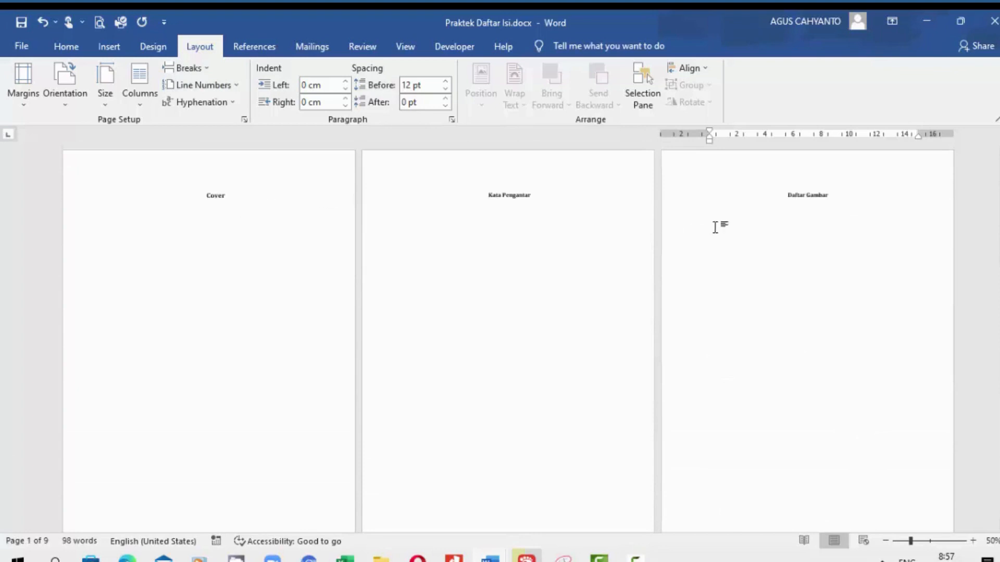
pyautogui.scroll(-5, 813, 240)
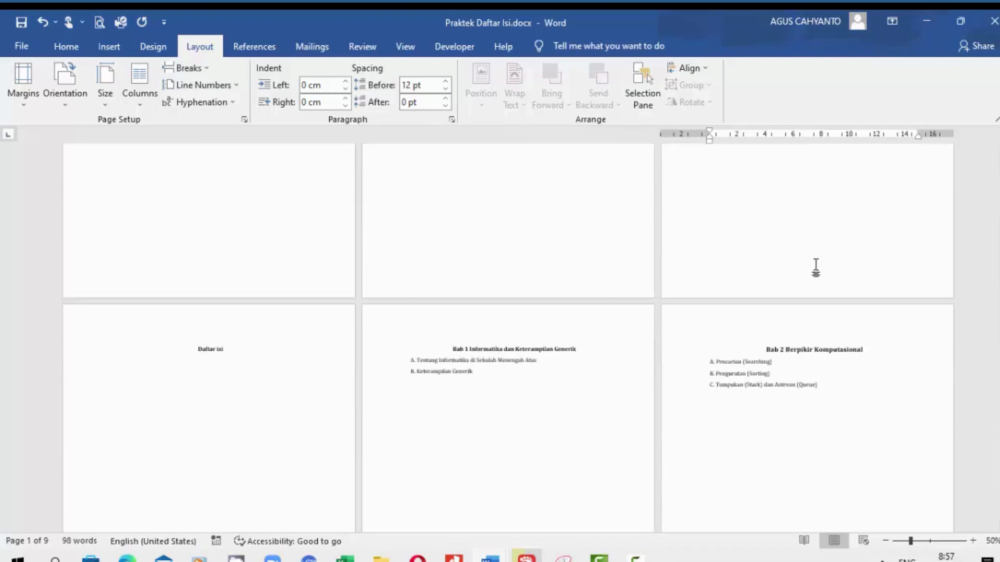
pyautogui.scroll(-3, 817, 286)
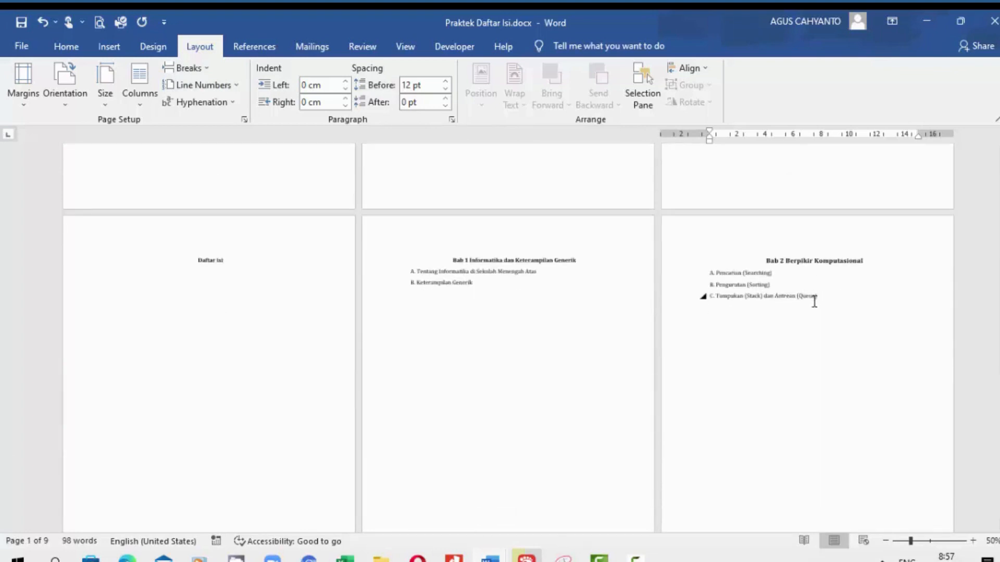
pyautogui.scroll(-10, 807, 310)
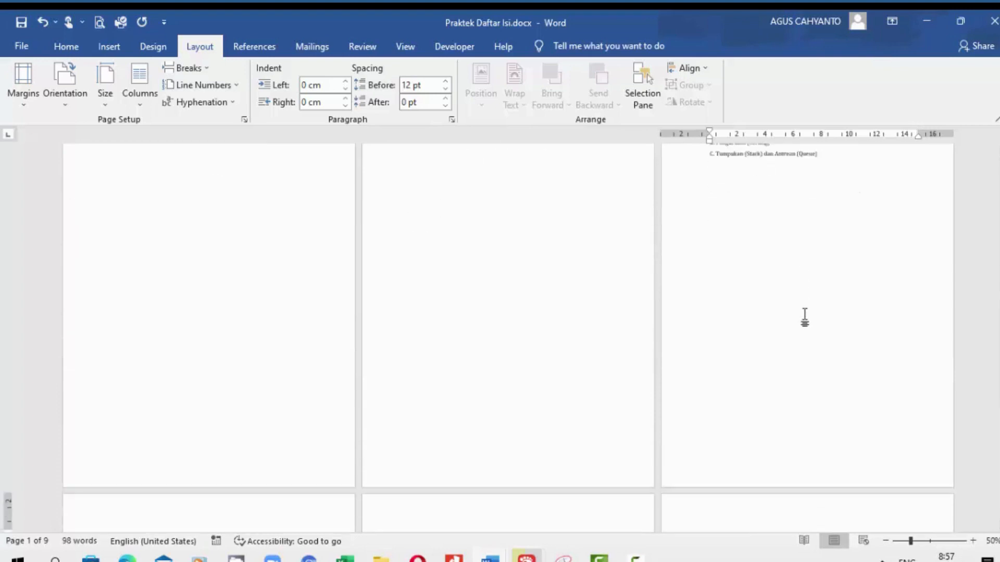
pyautogui.scroll(-2, 806, 317)
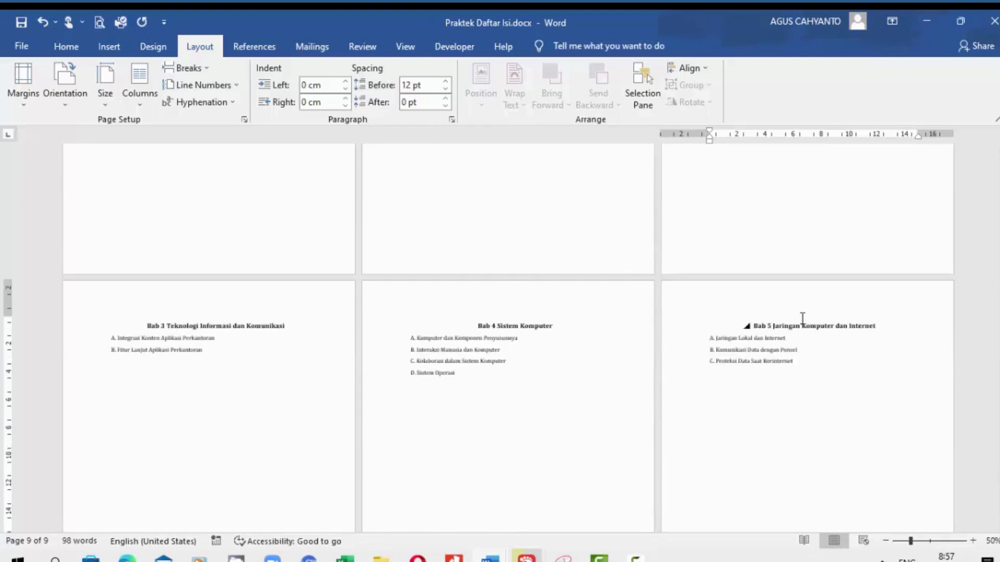
# Set the page number format of the Cover section to lowercase Roman numerals (i, ii, iii, ...)
pyautogui.scroll(-6, 747, 346)
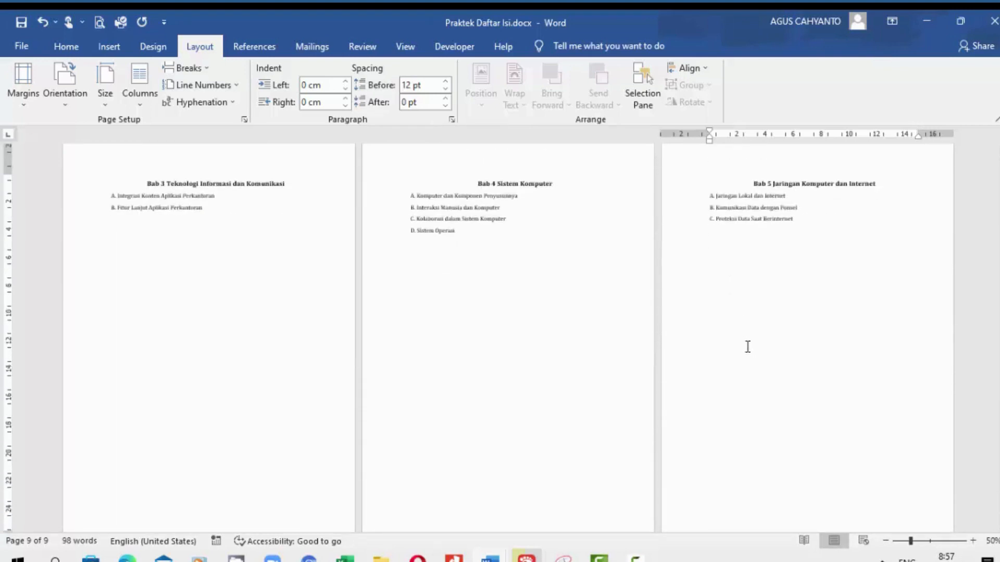
pyautogui.scroll(10, 781, 384)
pyautogui.scroll(20, 800, 376)
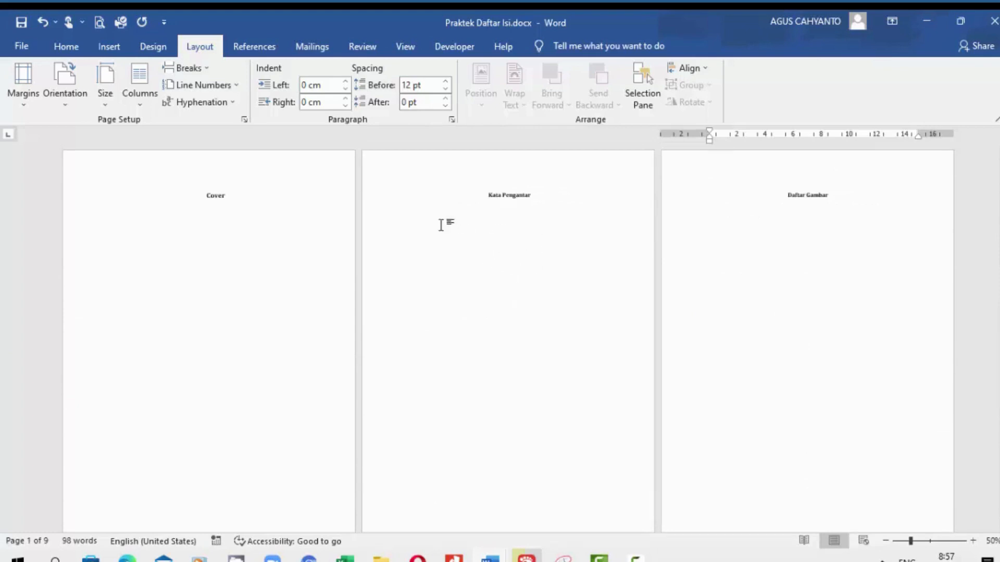
pyautogui.click(252, 201)
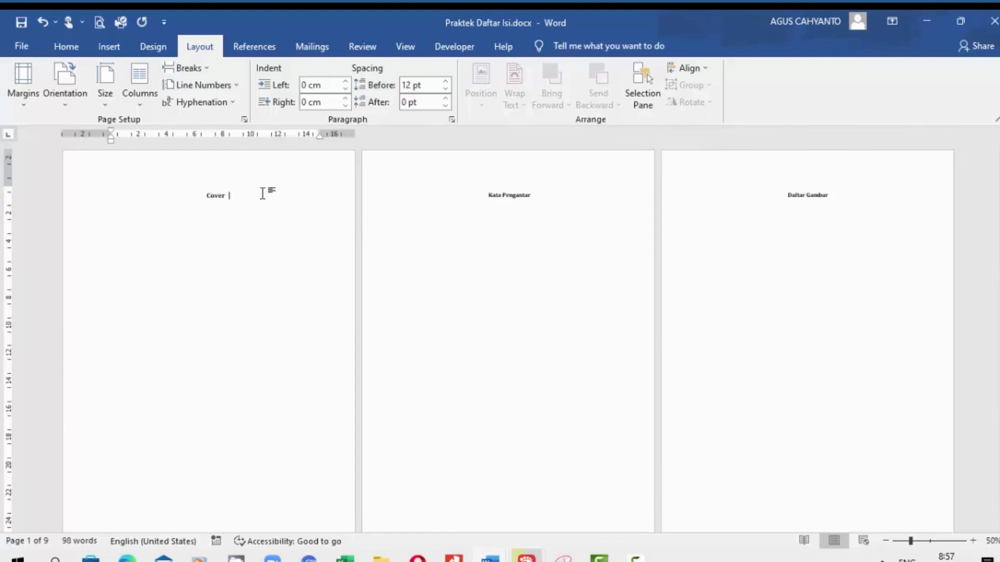
pyautogui.click(147, 48)
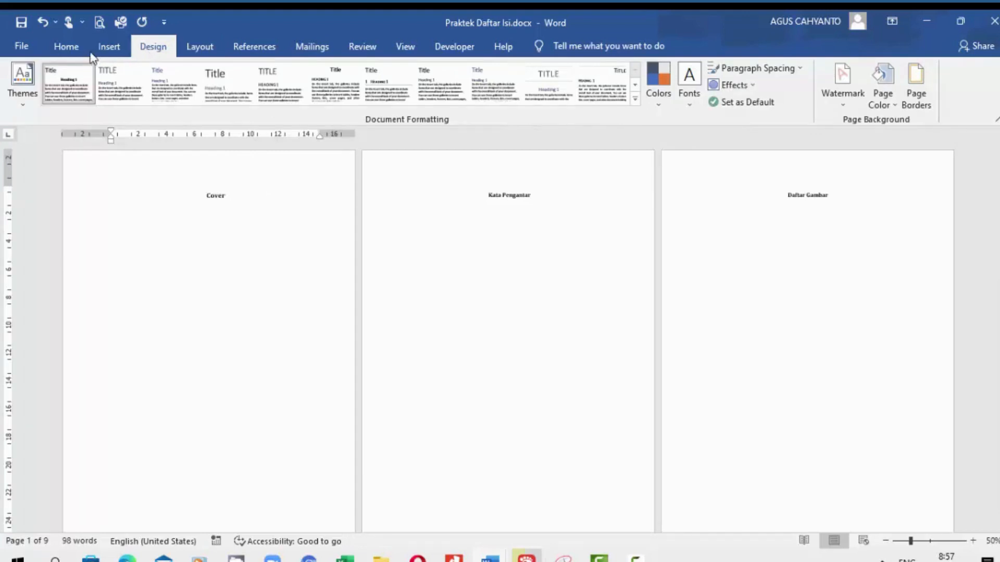
pyautogui.click(109, 47)
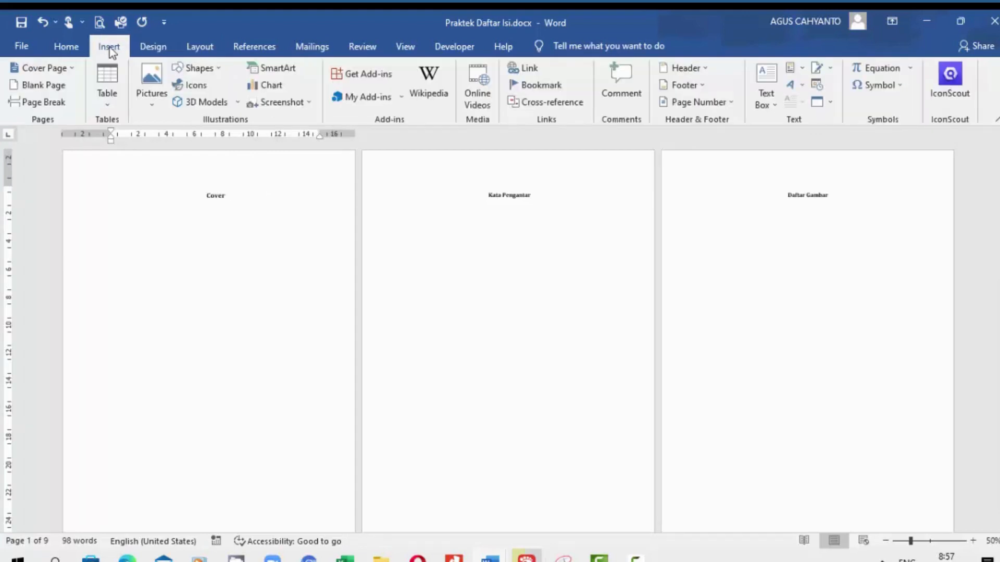
pyautogui.click(733, 102)
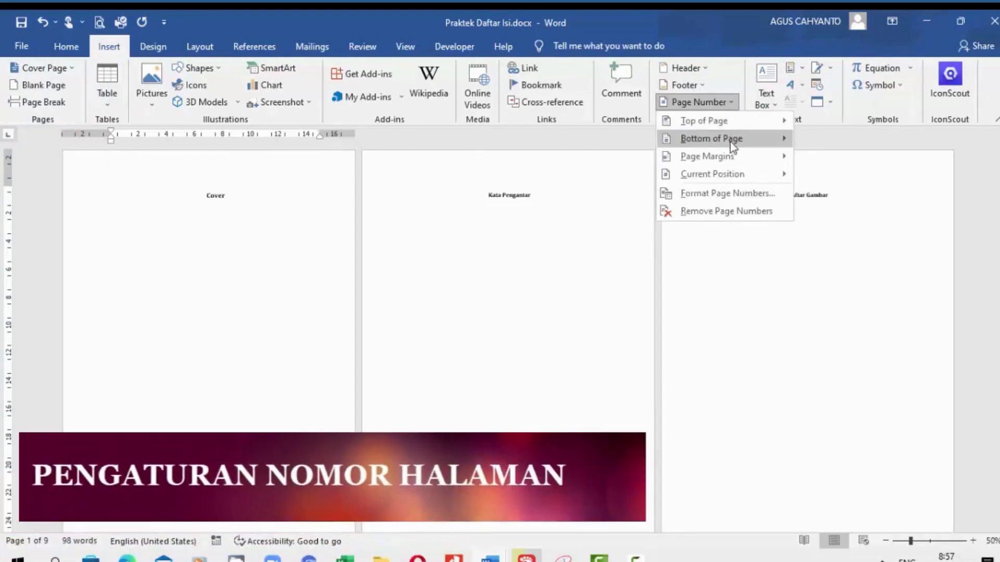
pyautogui.click(741, 196)
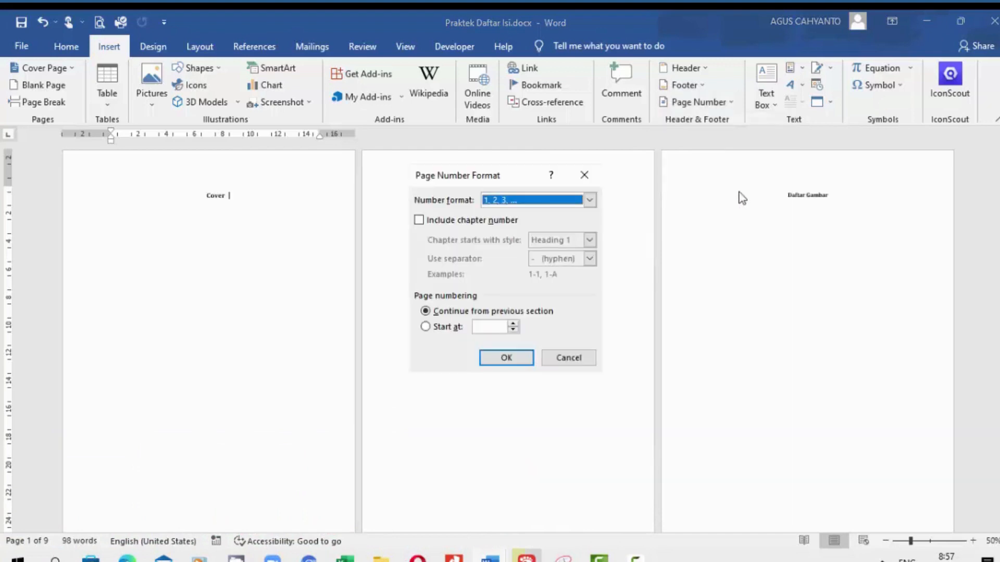
pyautogui.click(590, 201)
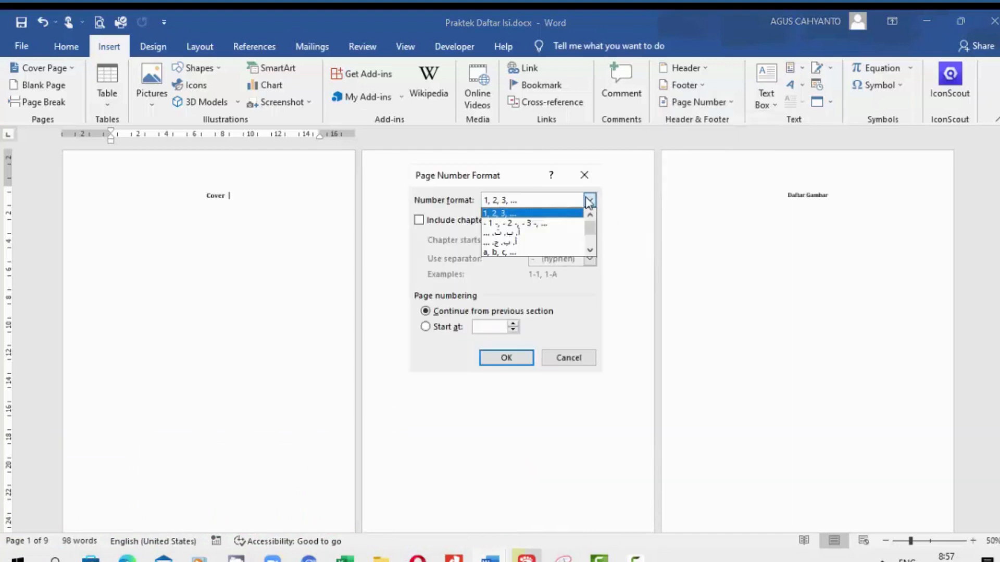
pyautogui.click(592, 251)
pyautogui.click(592, 251)
pyautogui.click(591, 252)
pyautogui.click(518, 243)
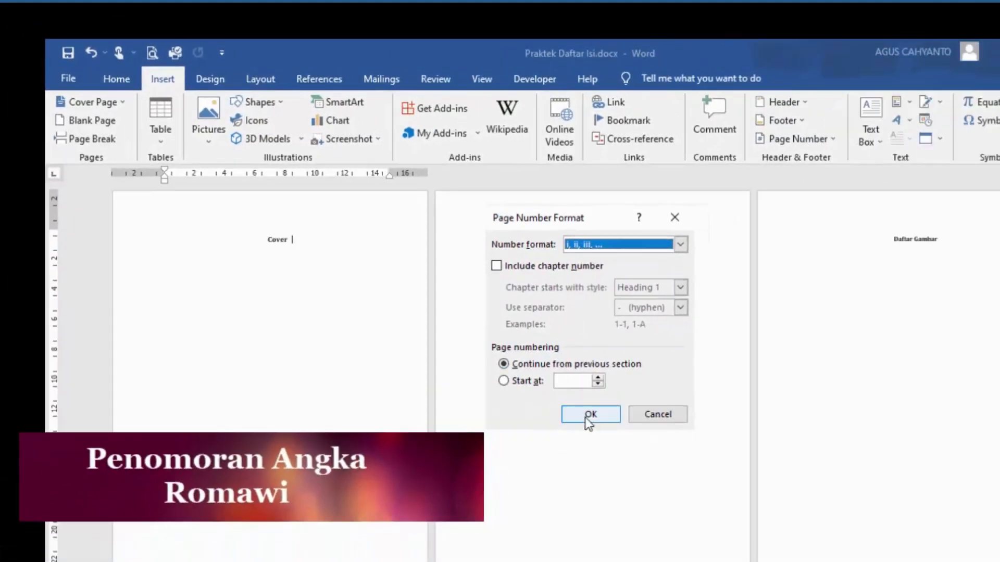
pyautogui.click(590, 415)
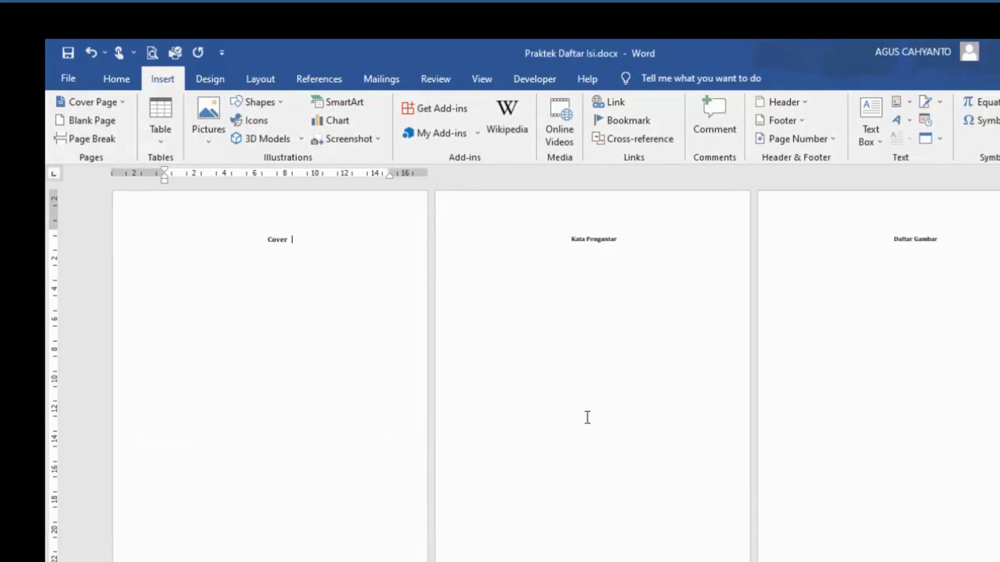
# Insert centred page numbers at the bottom of the page using the Plain Number 2 design
pyautogui.scroll(-3, 587, 418)
pyautogui.scroll(3, 587, 419)
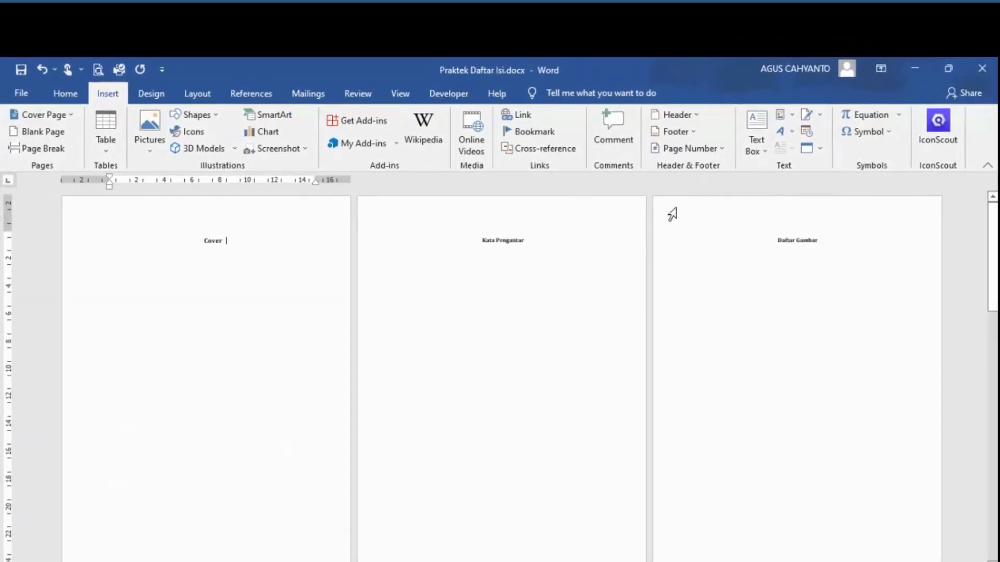
pyautogui.click(720, 149)
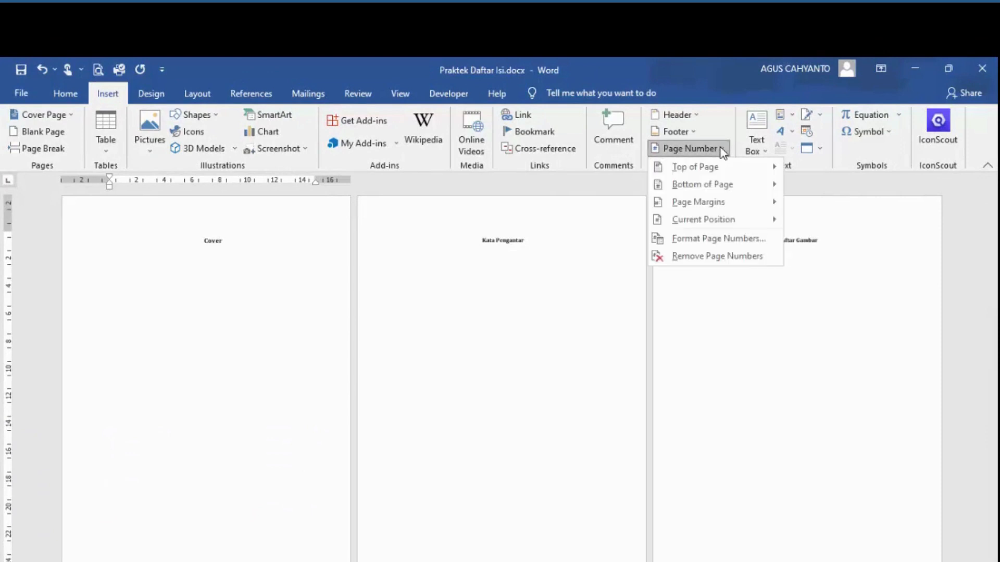
pyautogui.moveTo(714, 187)
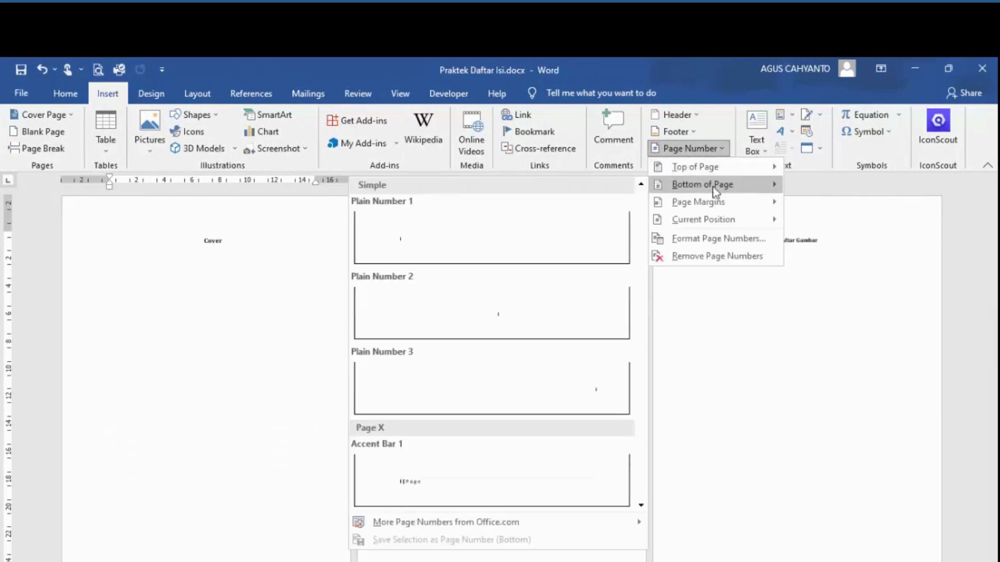
pyautogui.click(521, 319)
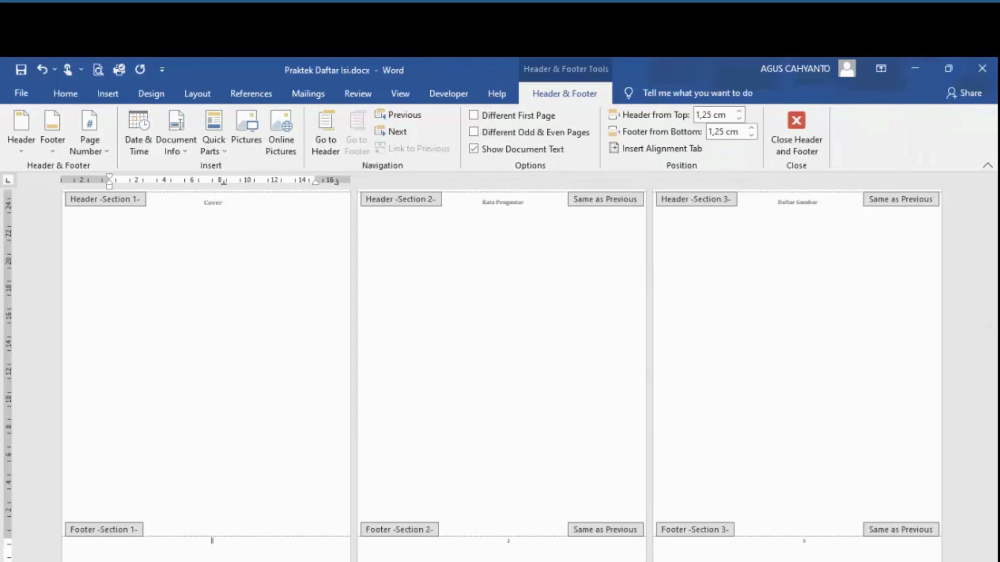
# Enable Different First Page for section 1 so the Cover has no page number, and return to the body text
pyautogui.scroll(3, 538, 512)
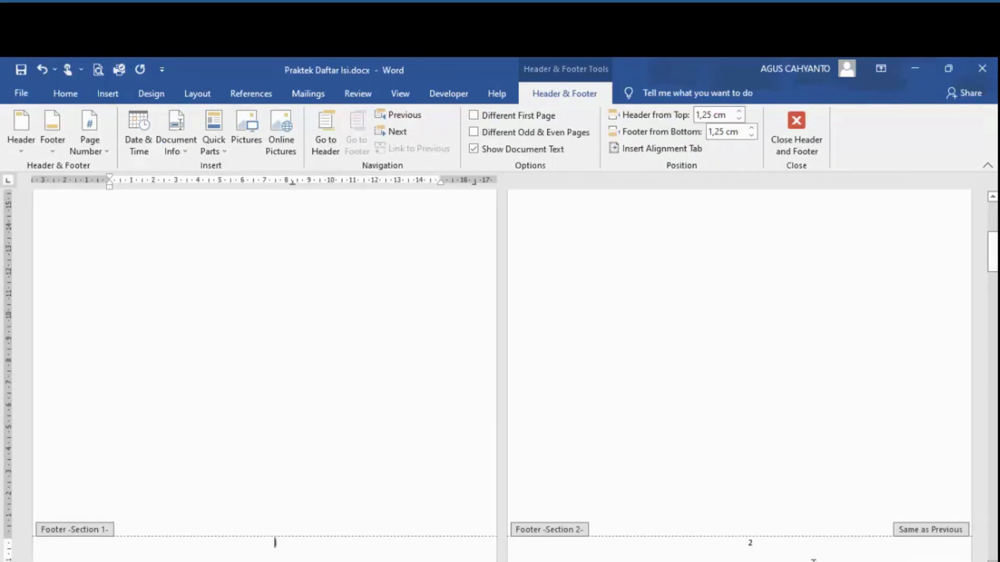
pyautogui.scroll(-1, 309, 430)
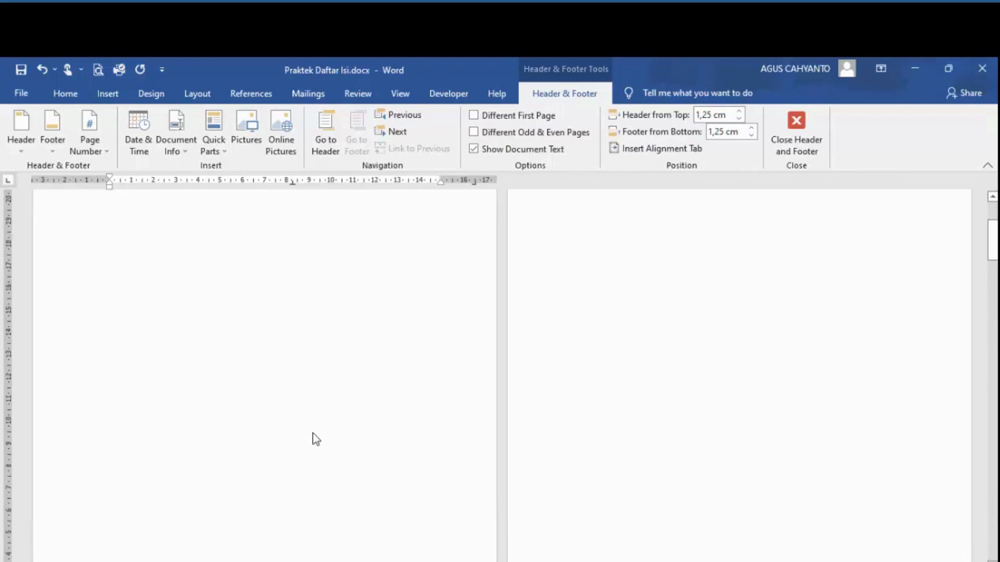
pyautogui.scroll(-4, 768, 527)
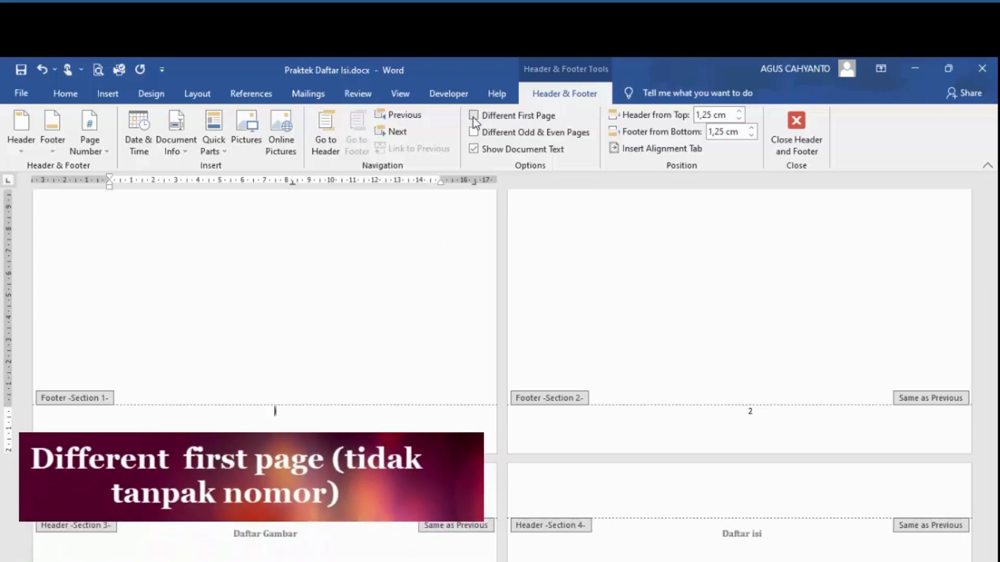
pyautogui.scroll(3, 599, 296)
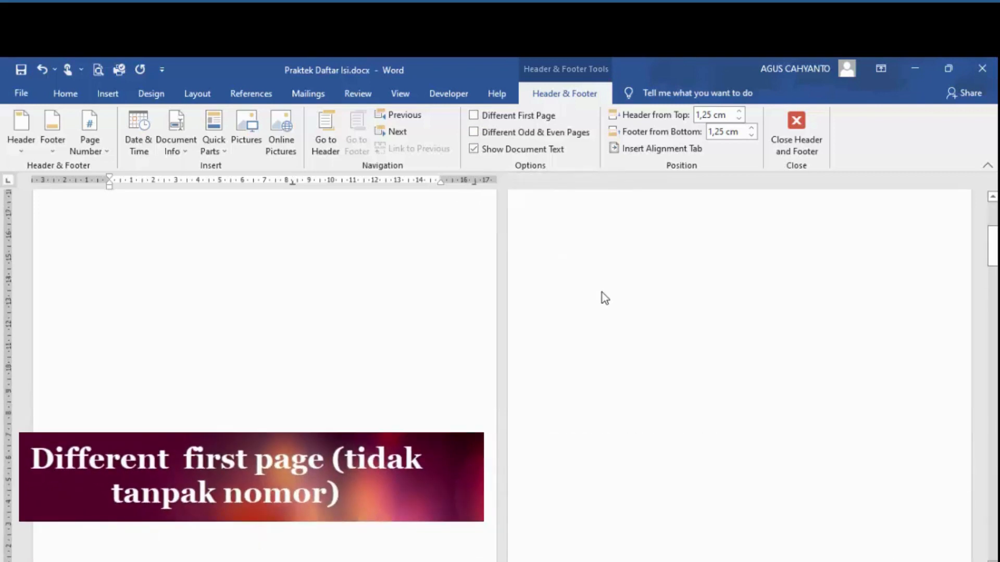
pyautogui.scroll(-3, 600, 297)
pyautogui.click(474, 115)
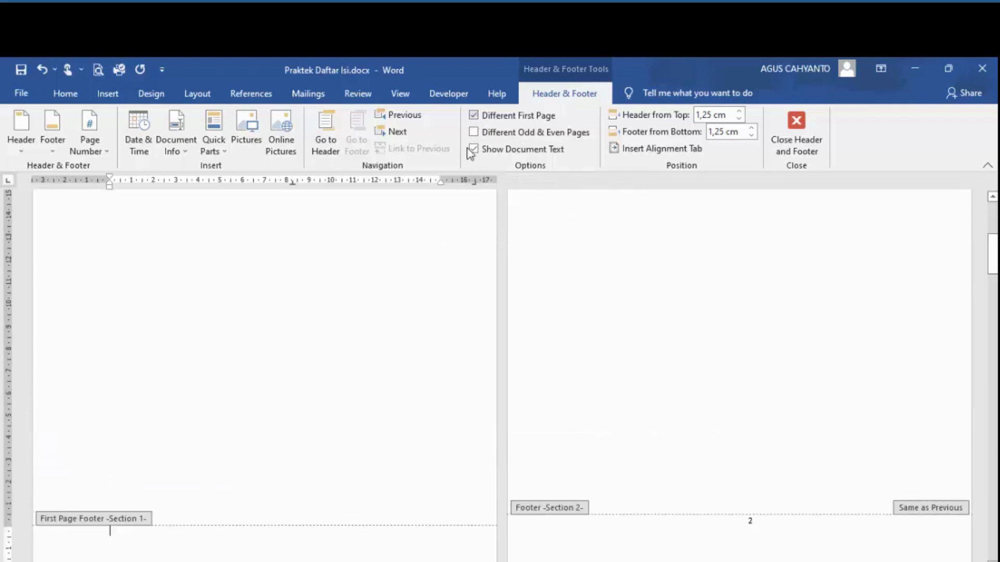
pyautogui.scroll(-3, 344, 421)
pyautogui.scroll(10, 385, 366)
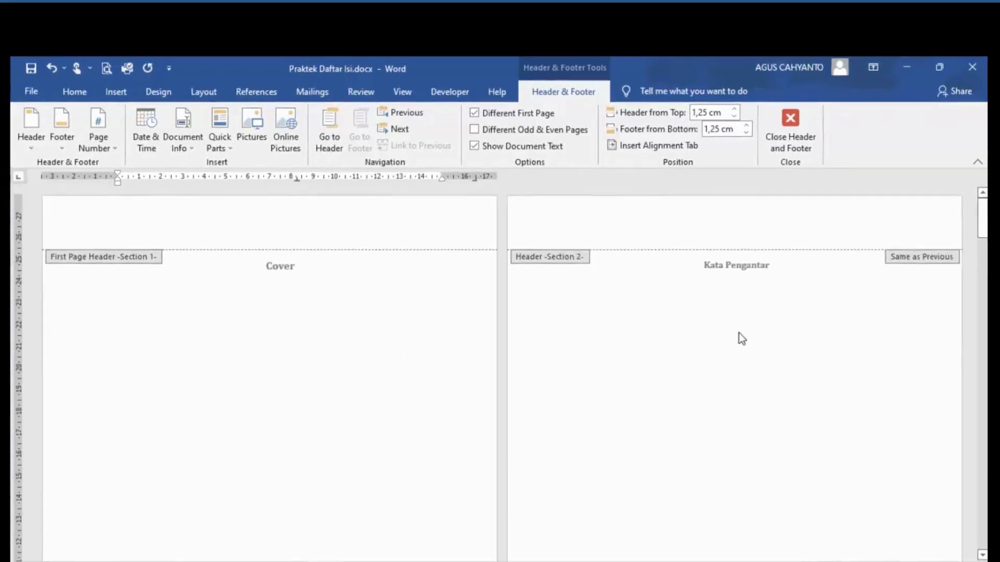
pyautogui.scroll(-4, 742, 348)
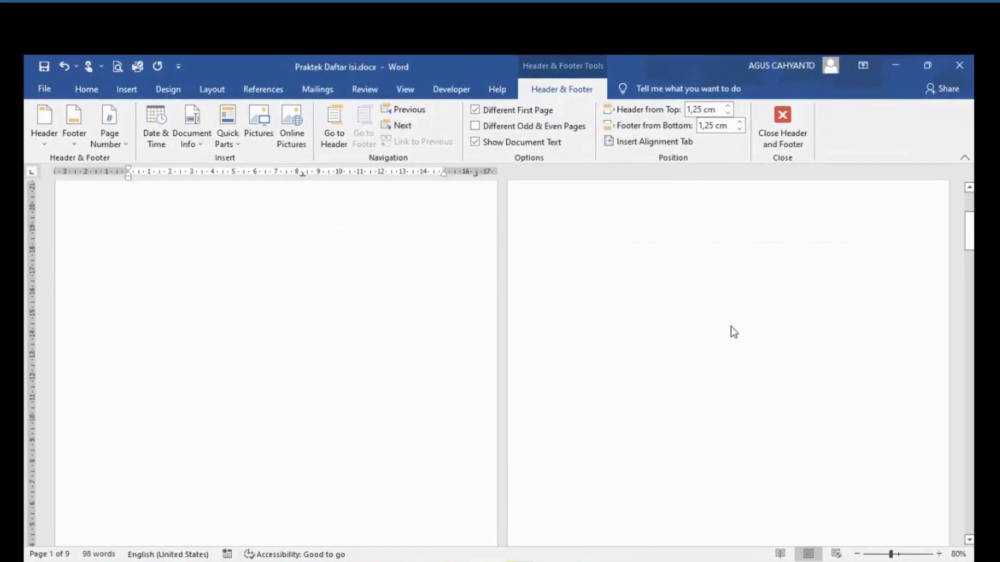
pyautogui.scroll(3, 728, 337)
pyautogui.click(857, 554)
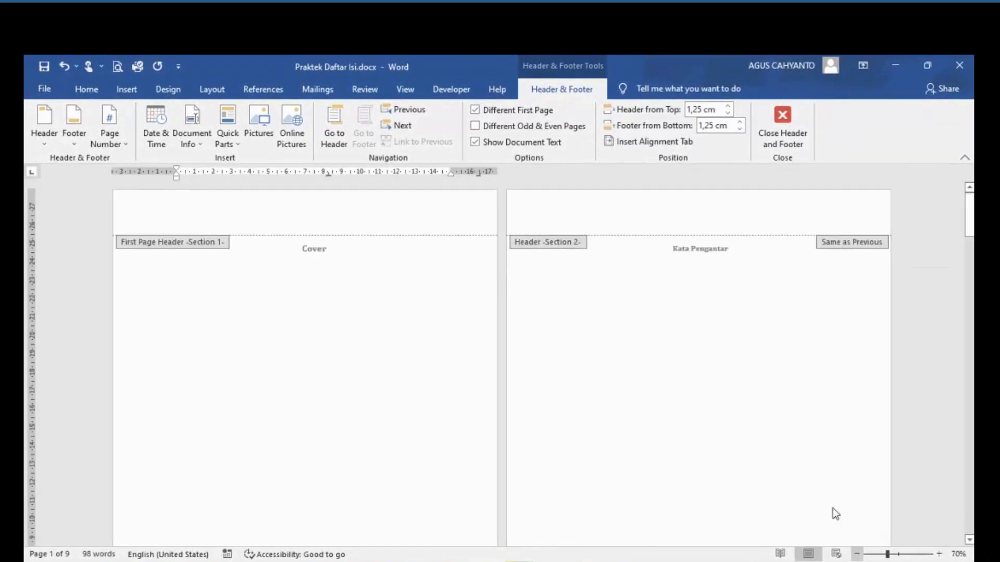
pyautogui.doubleClick(748, 316)
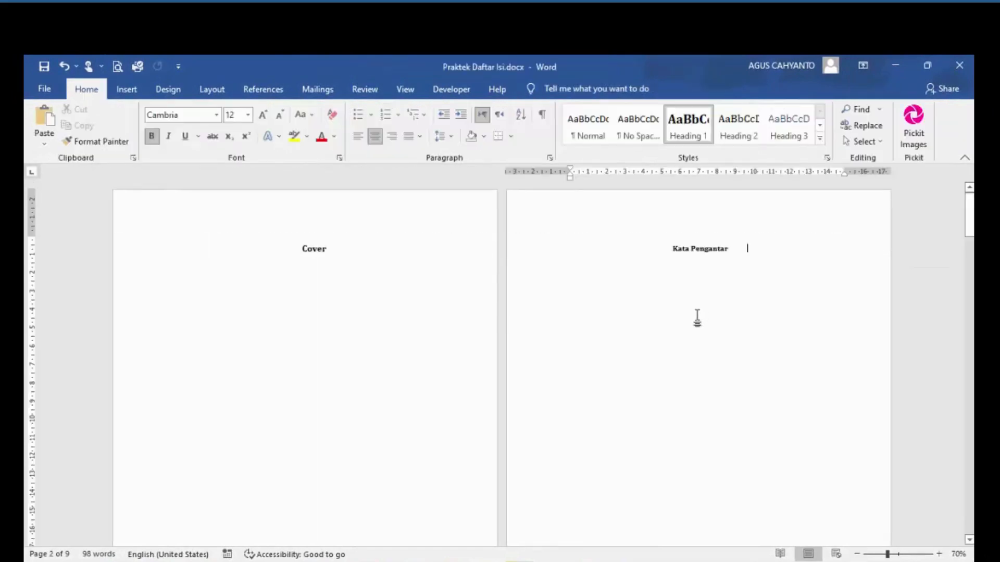
# Try to apply the i, ii, iii, ... page number format to the Kata Pengantar page
pyautogui.scroll(-3, 695, 320)
pyautogui.scroll(-3, 686, 322)
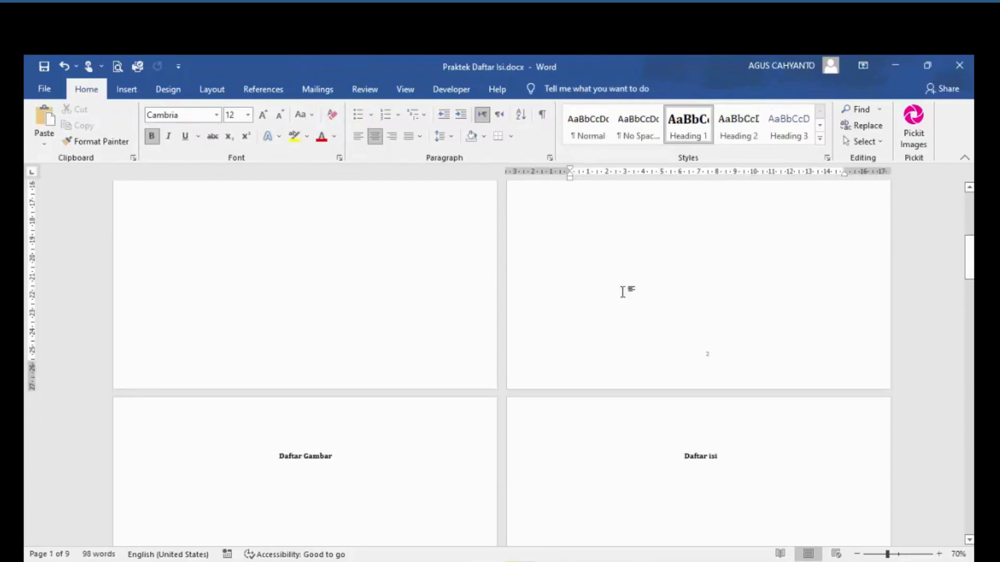
pyautogui.click(128, 88)
pyautogui.click(715, 141)
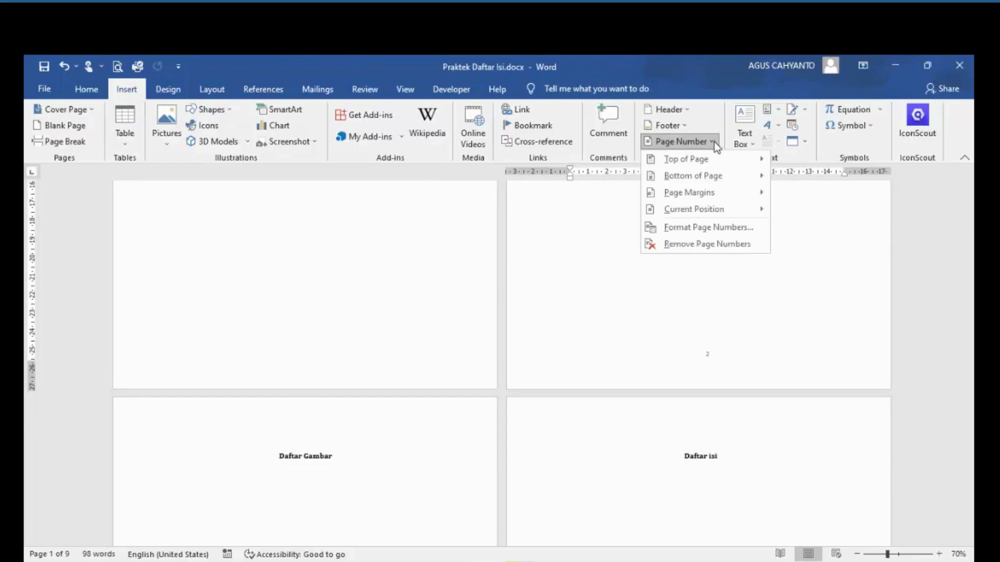
pyautogui.moveTo(715, 175)
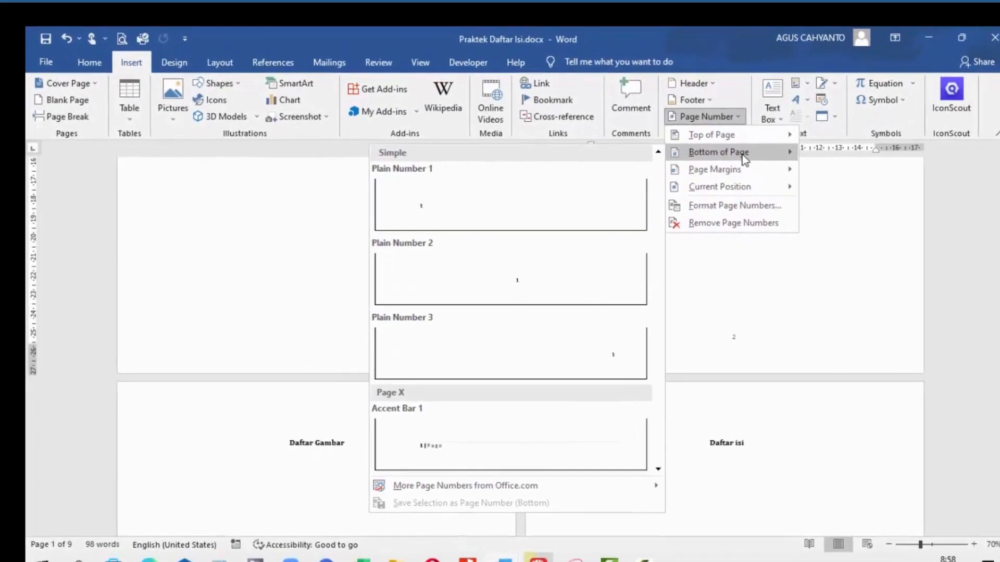
pyautogui.click(755, 209)
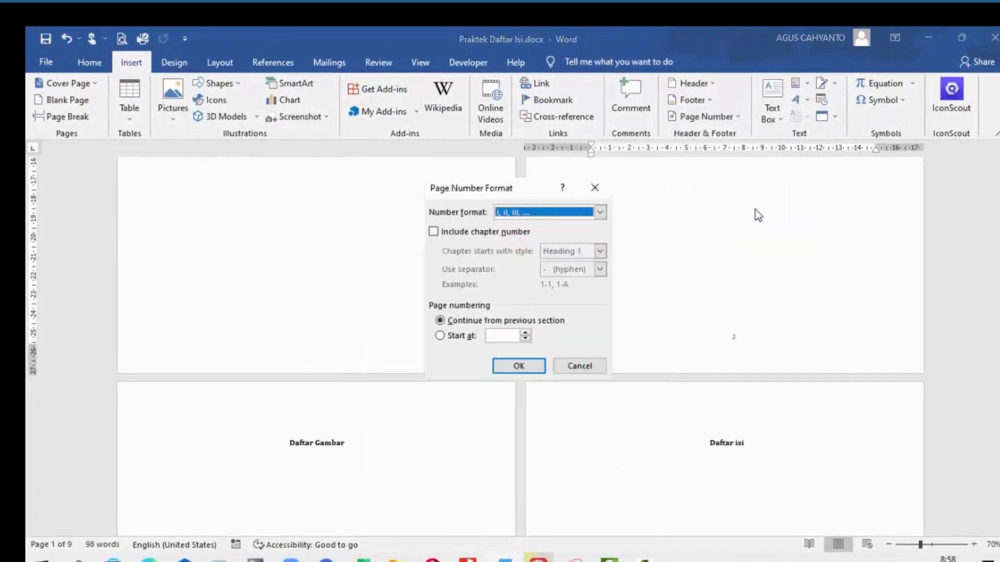
pyautogui.click(600, 212)
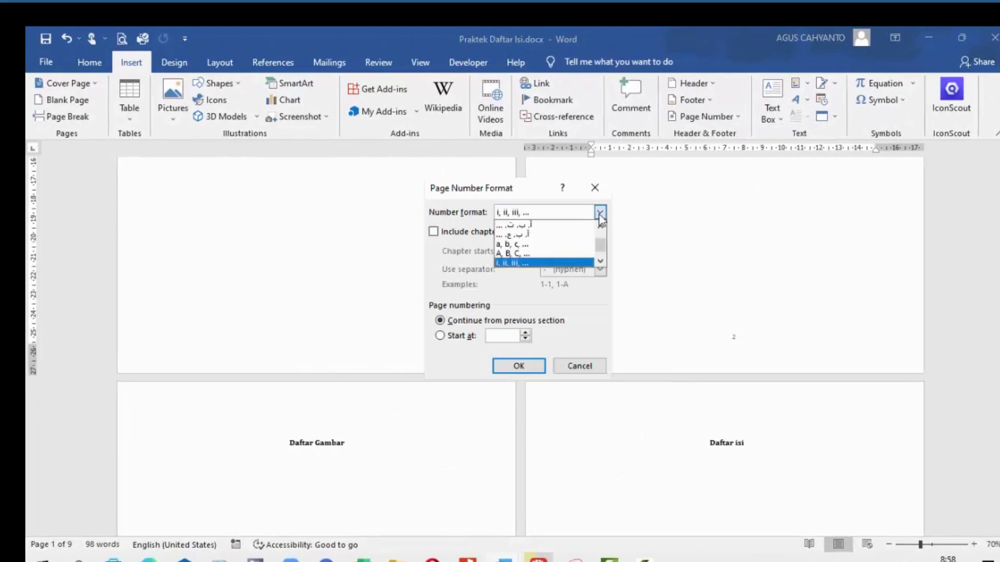
pyautogui.click(530, 263)
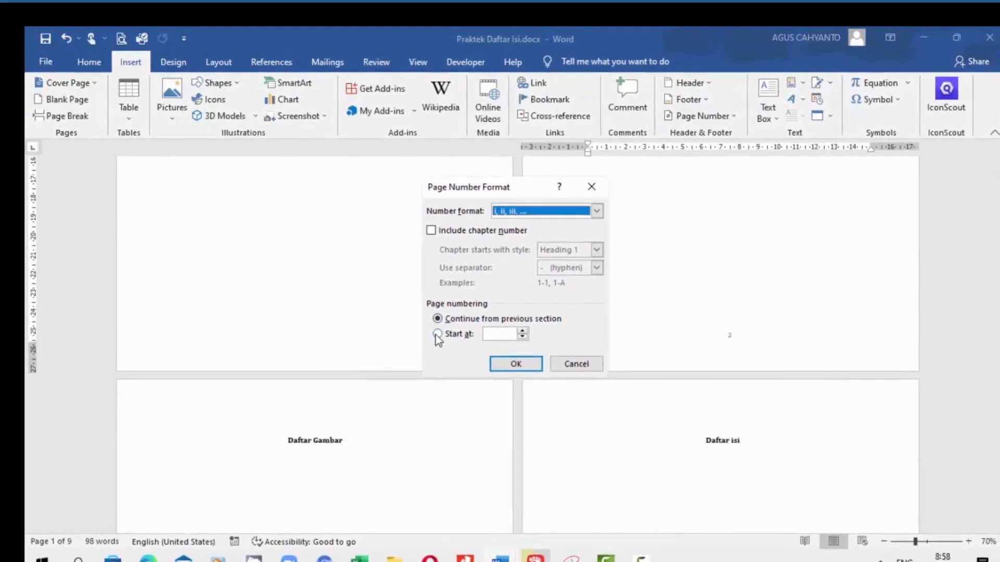
pyautogui.click(523, 365)
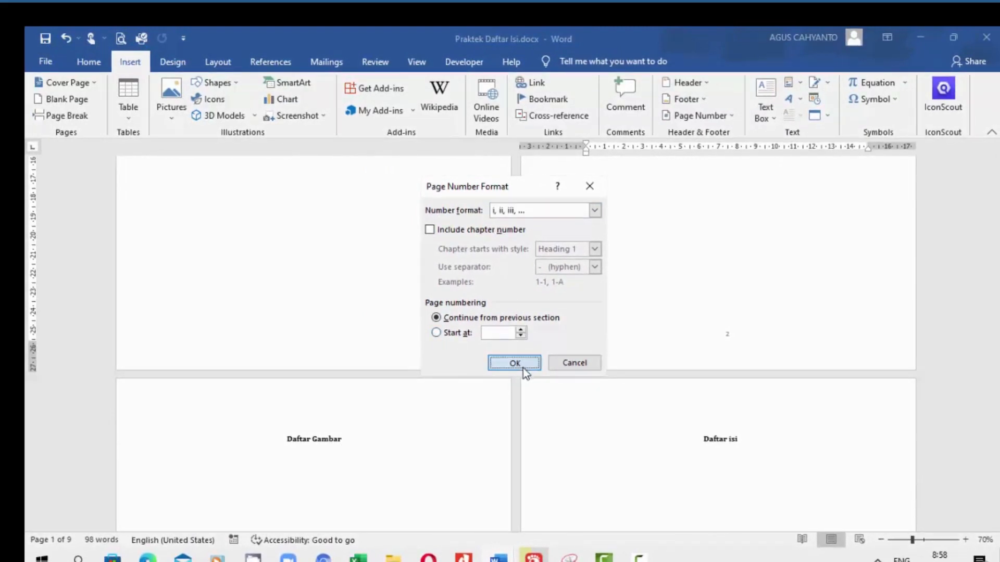
# Place the cursor in the Kata Pengantar heading and choose the i, ii, iii, ... page number format again for its section
pyautogui.click(736, 330)
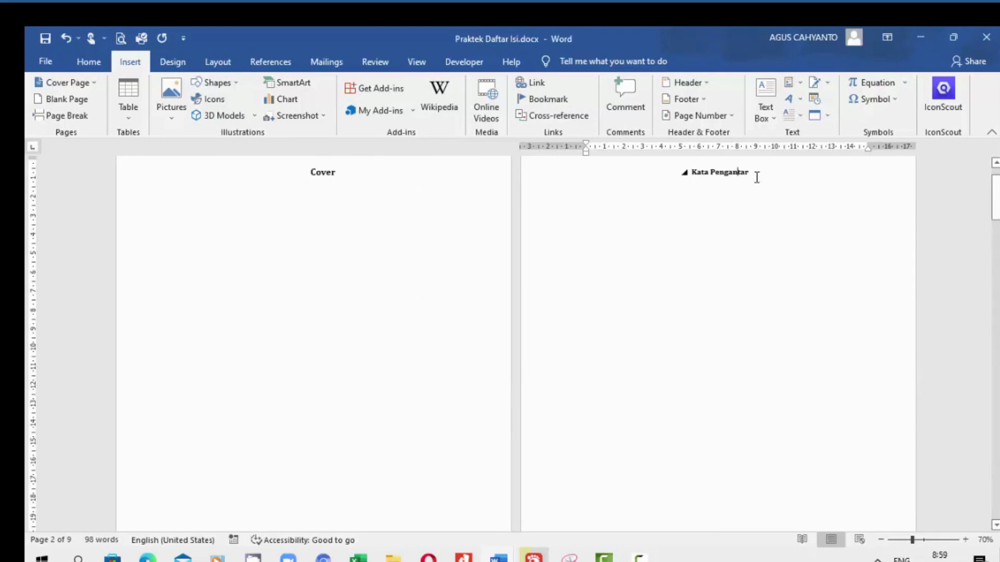
pyautogui.scroll(-5, 762, 224)
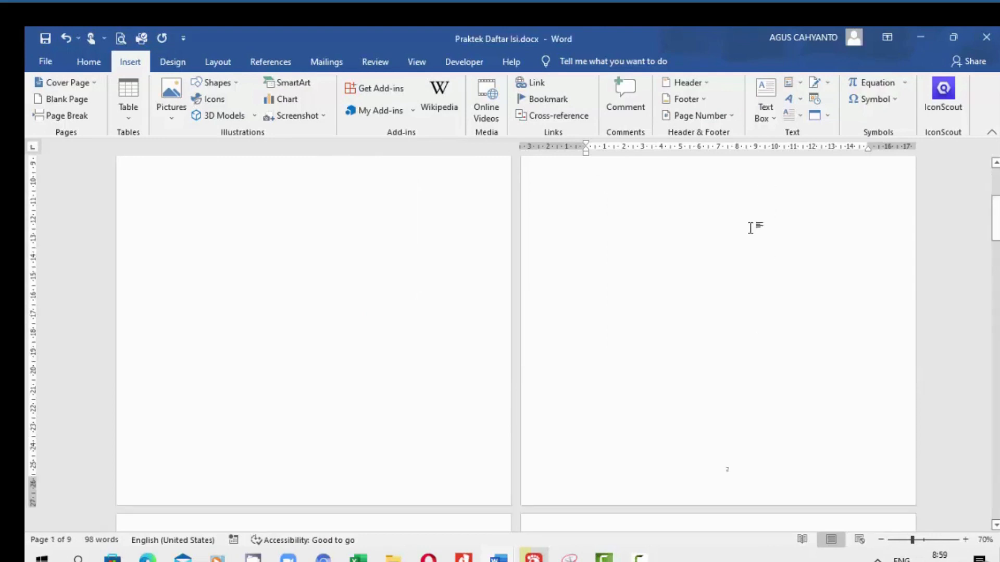
pyautogui.click(730, 114)
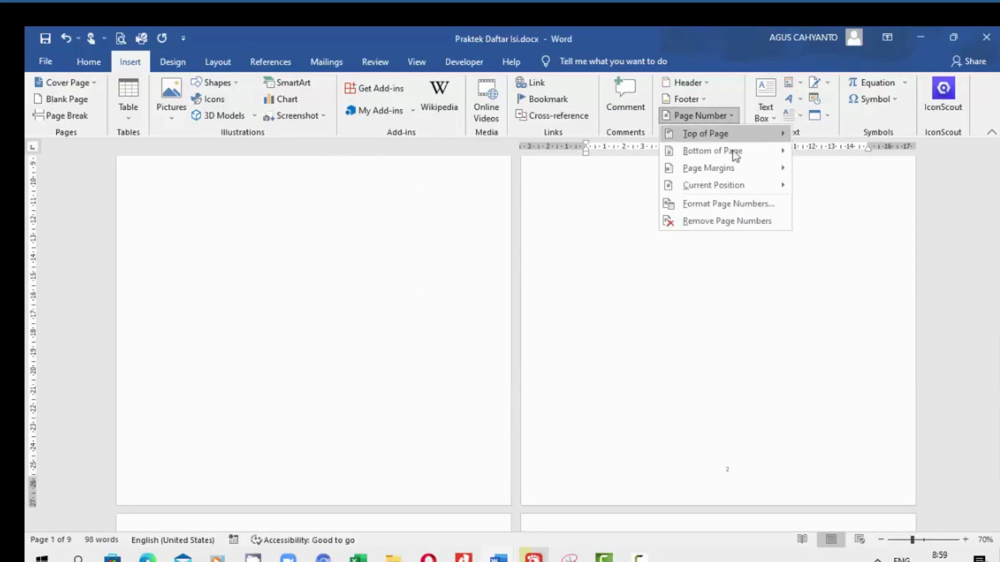
pyautogui.click(743, 206)
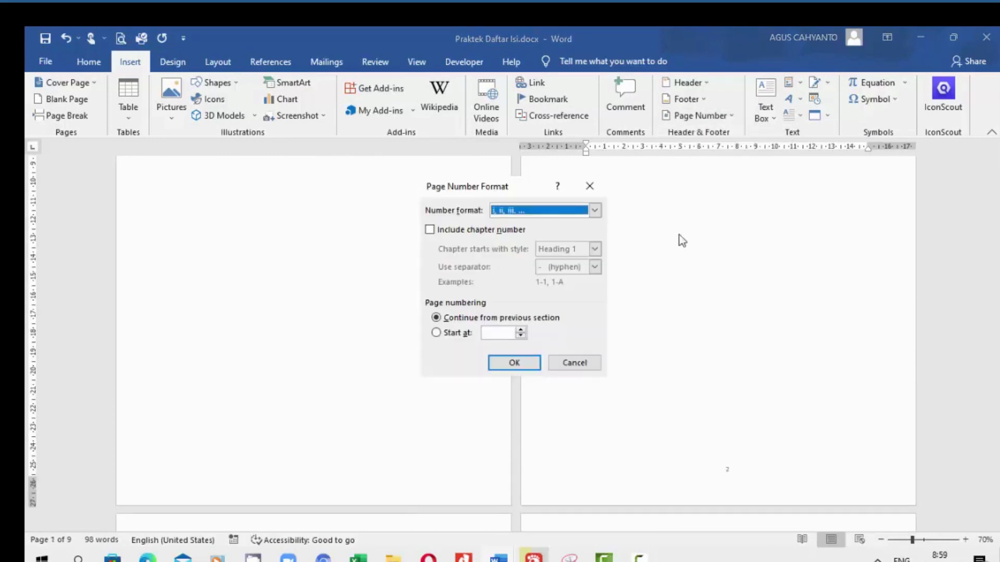
pyautogui.click(596, 214)
pyautogui.click(534, 263)
pyautogui.click(514, 363)
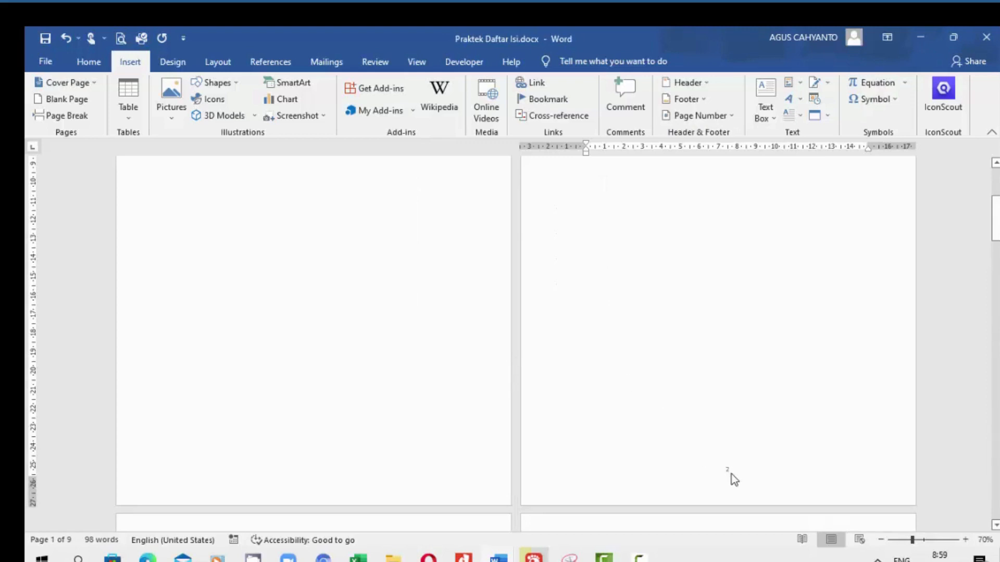
# Apply the i, ii, iii, ... page number format to the section containing the Kata Pengantar heading
pyautogui.scroll(-3, 773, 443)
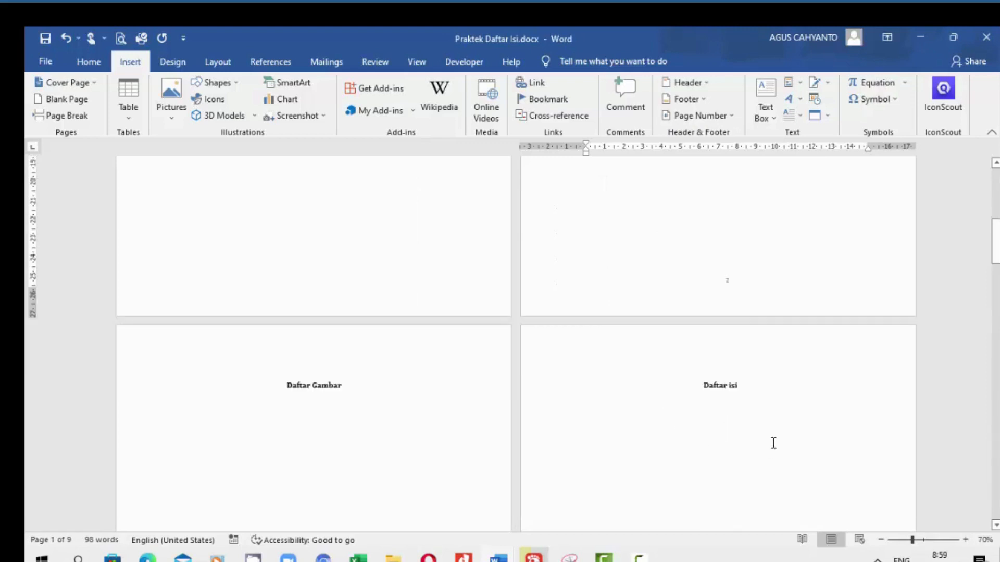
pyautogui.scroll(3, 733, 318)
pyautogui.click(746, 195)
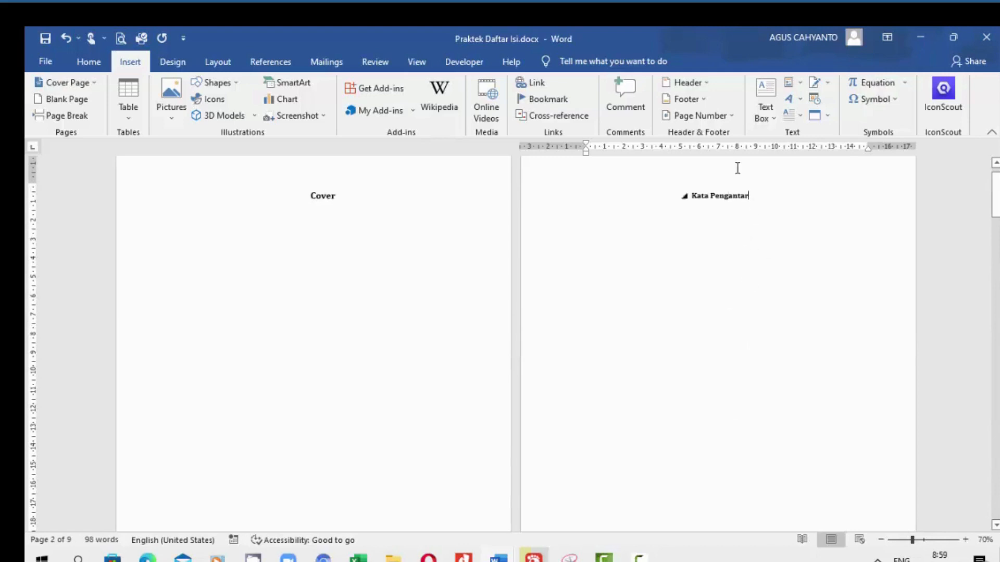
pyautogui.click(733, 116)
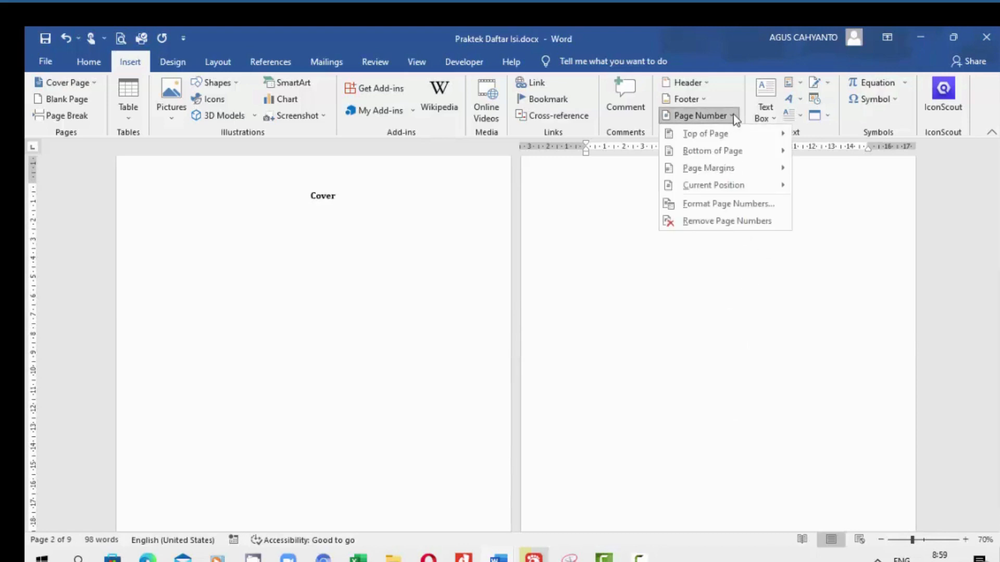
pyautogui.click(735, 204)
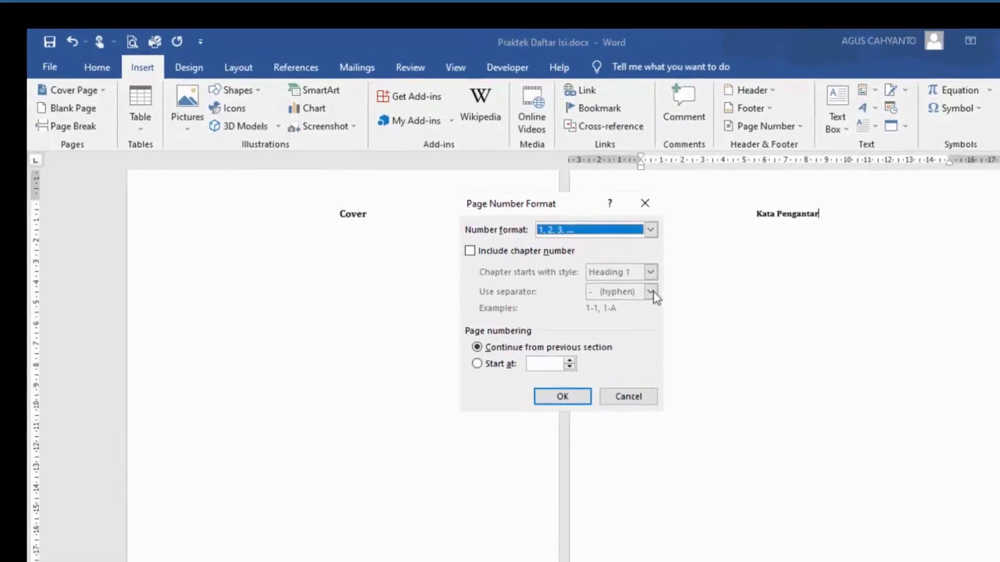
pyautogui.click(650, 229)
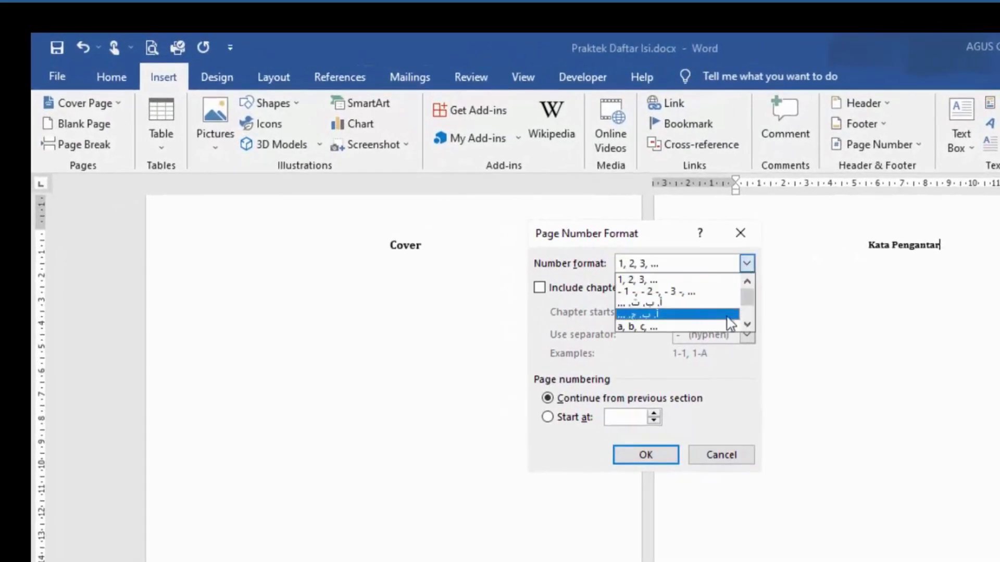
pyautogui.click(747, 324)
pyautogui.click(669, 315)
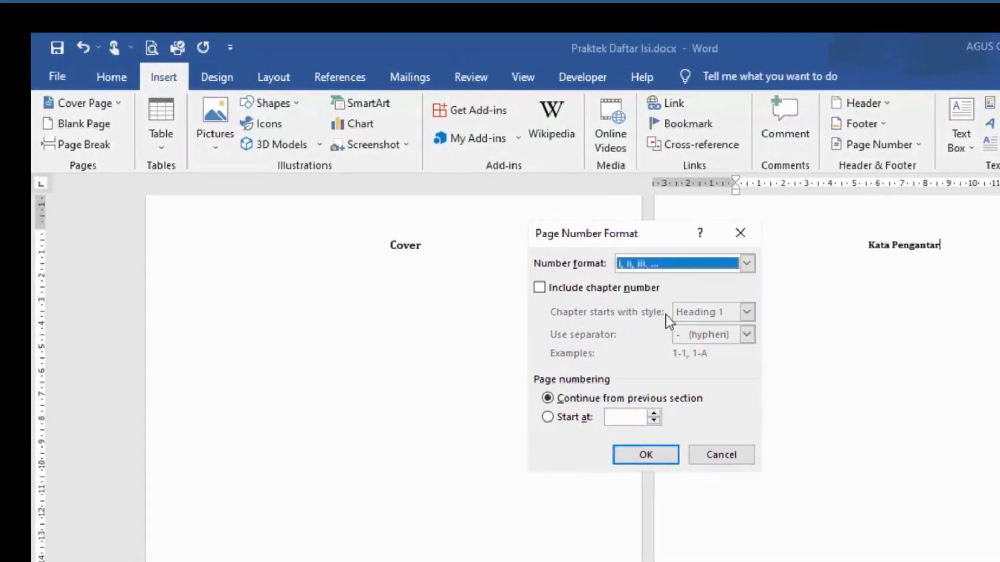
pyautogui.click(651, 458)
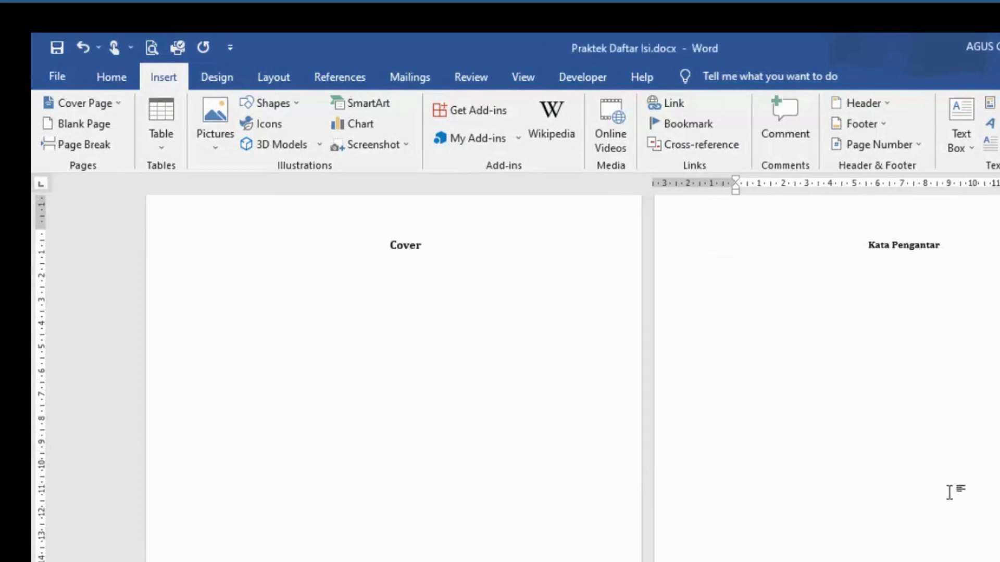
pyautogui.scroll(-5, 951, 487)
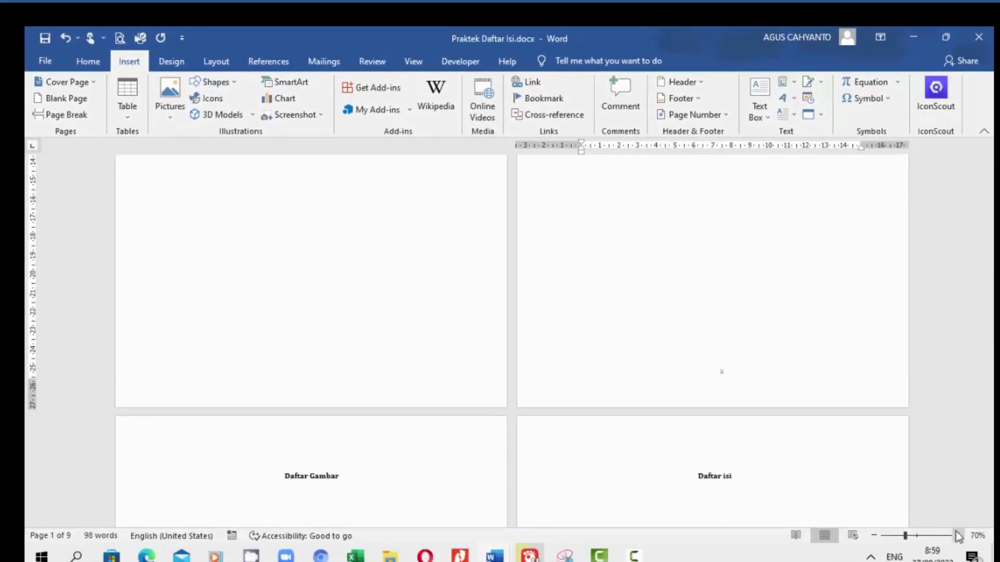
pyautogui.click(958, 535)
pyautogui.click(958, 535)
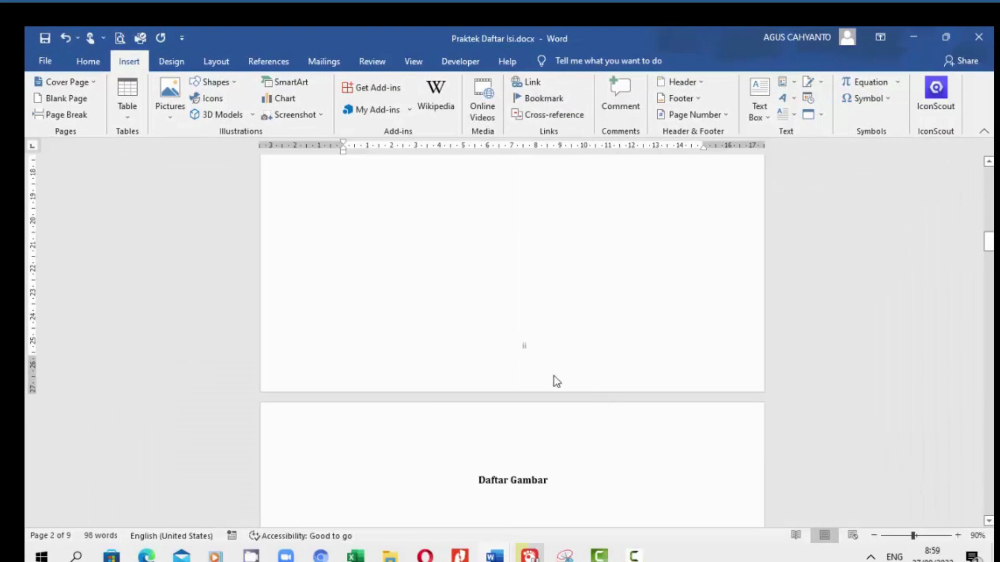
pyautogui.click(873, 535)
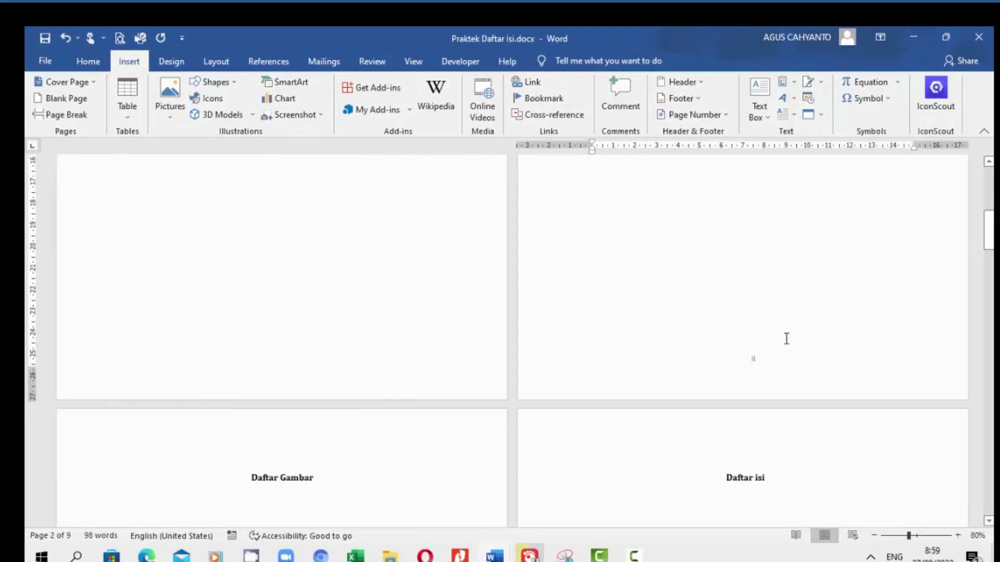
# Apply the i, ii, iii, ... page number format to the Daftar Gambar page's section
pyautogui.scroll(-8, 786, 345)
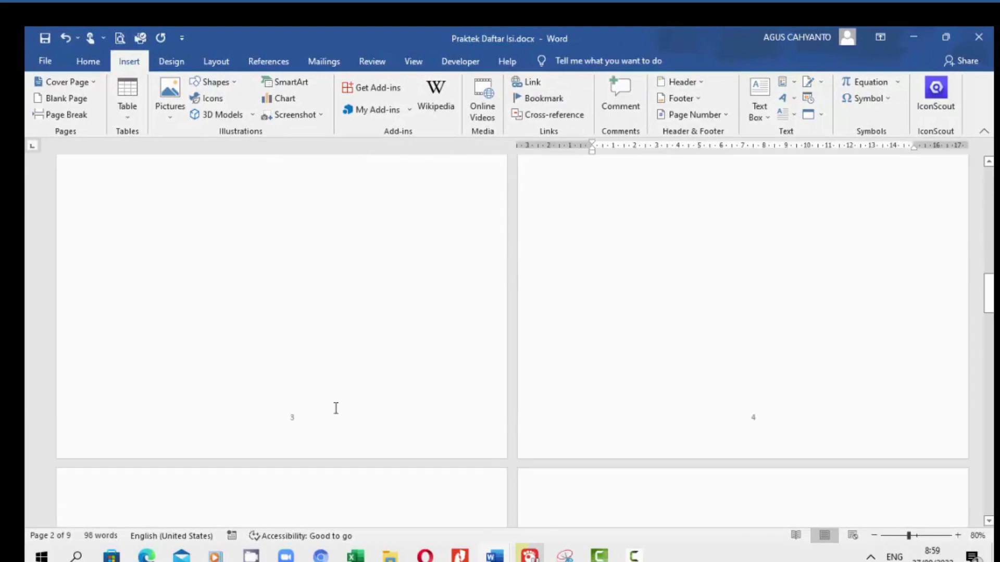
pyautogui.click(296, 419)
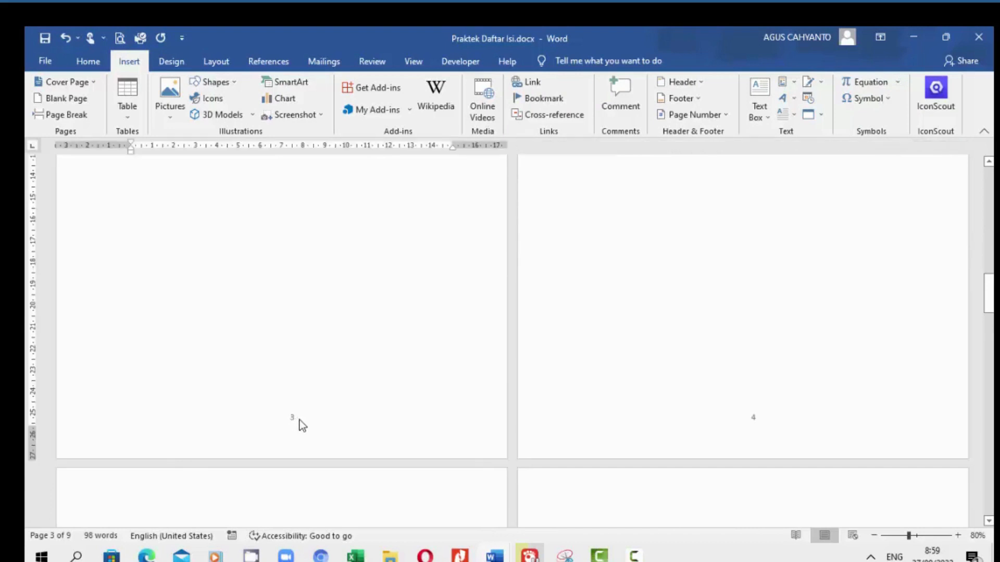
pyautogui.scroll(8, 324, 384)
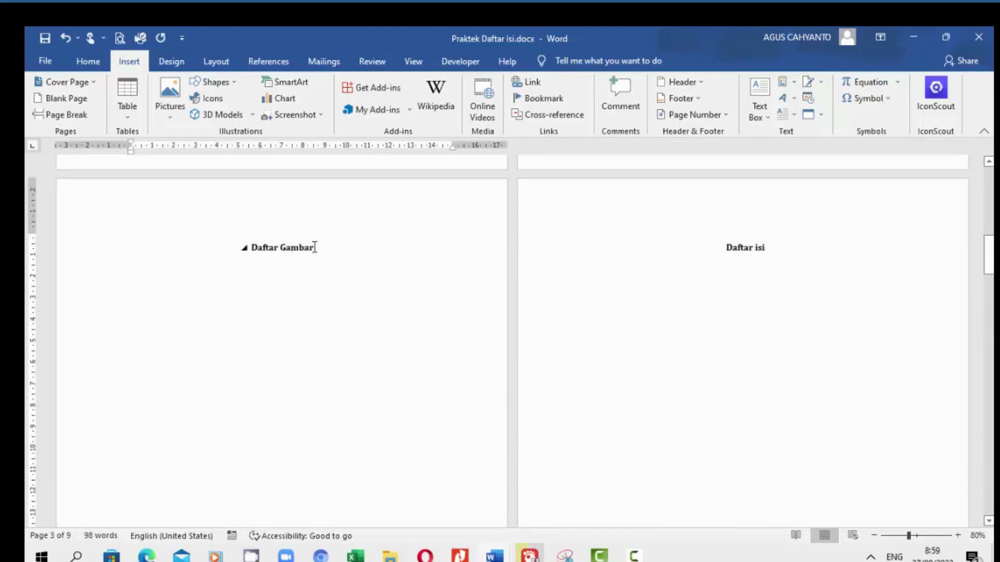
pyautogui.scroll(-8, 364, 357)
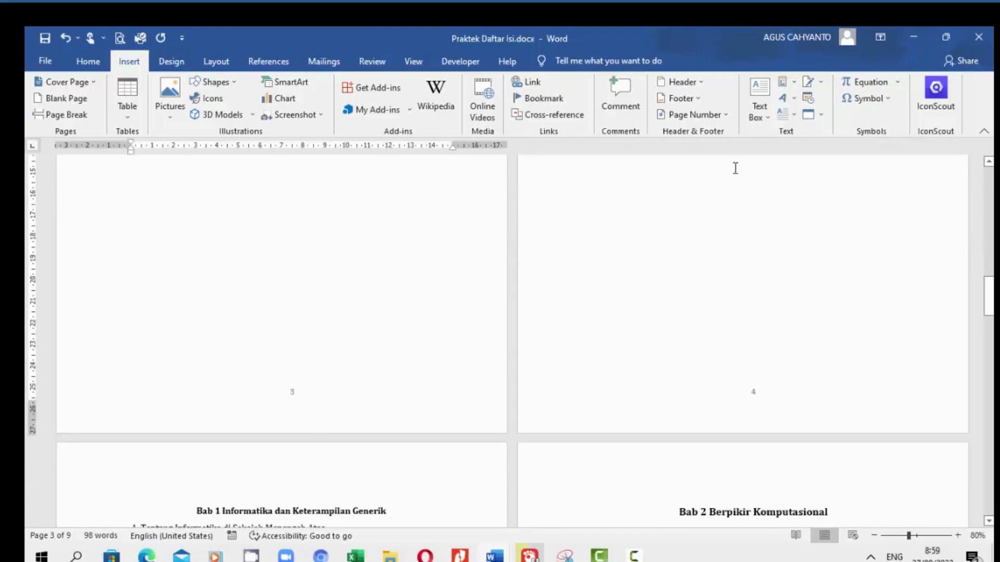
pyautogui.click(719, 115)
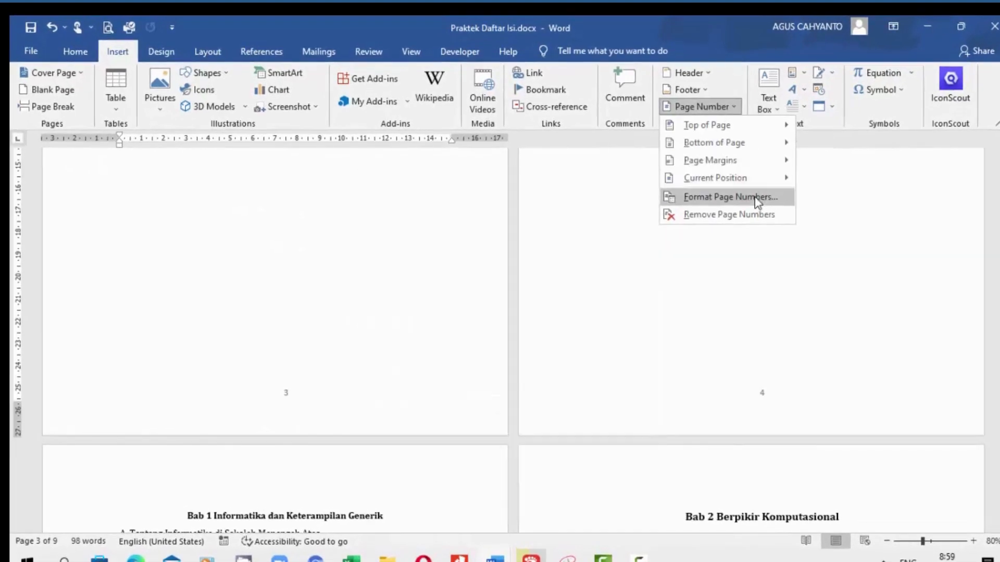
pyautogui.click(756, 197)
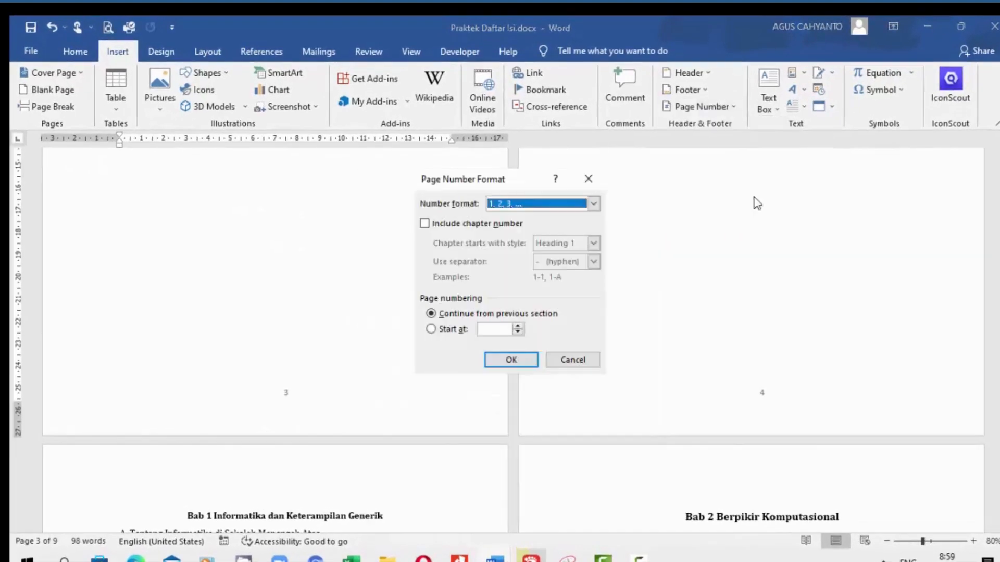
pyautogui.click(593, 204)
pyautogui.click(594, 255)
pyautogui.click(595, 254)
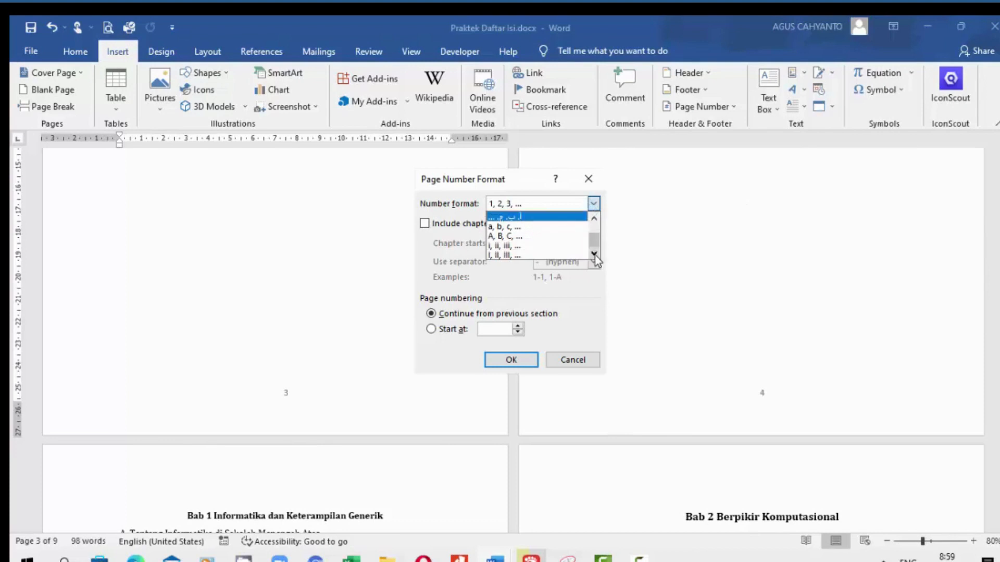
pyautogui.click(530, 247)
pyautogui.click(515, 360)
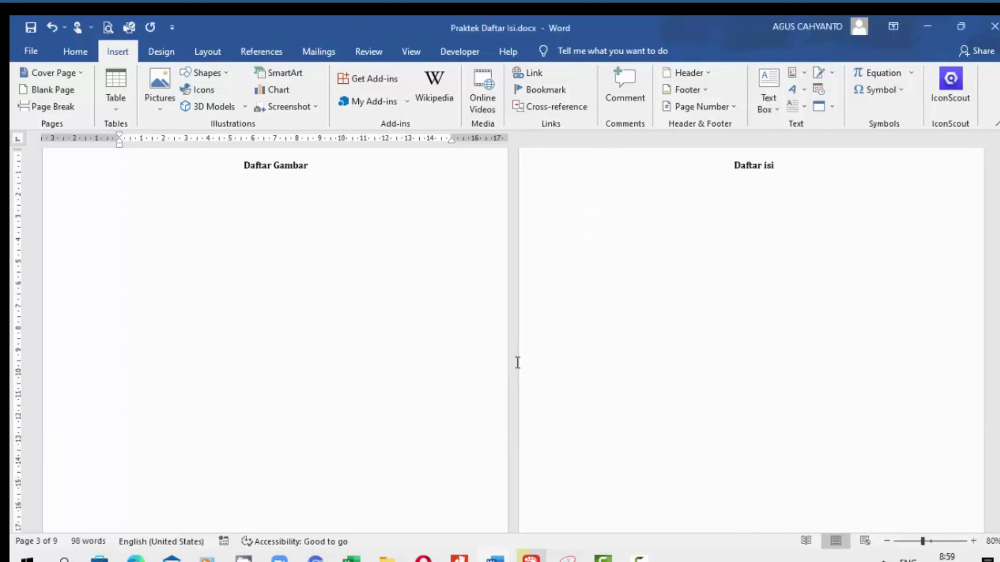
# Place the cursor in the Daftar isi heading and apply the i, ii, iii, ... page number format to its section
pyautogui.scroll(-10, 526, 362)
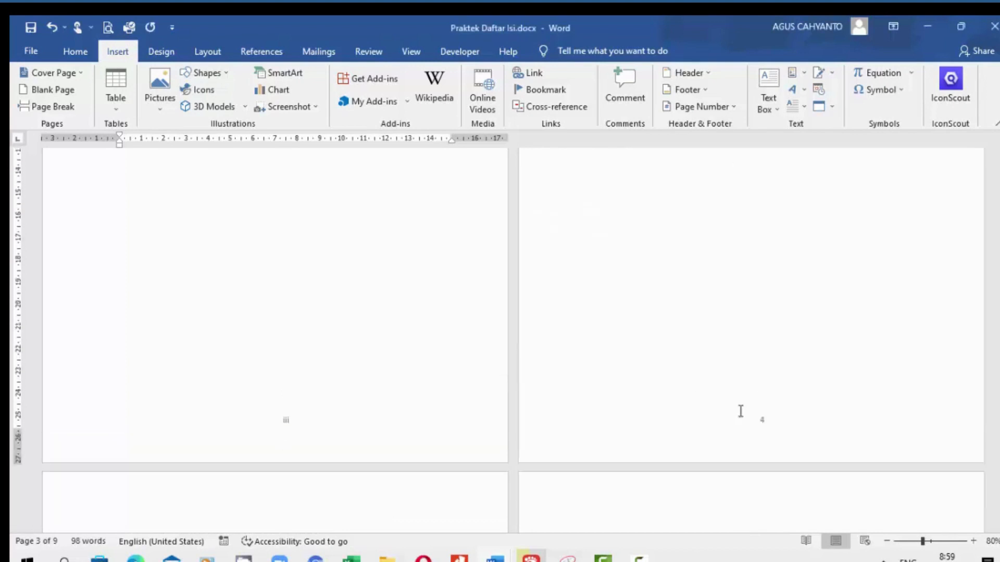
pyautogui.scroll(-5, 781, 406)
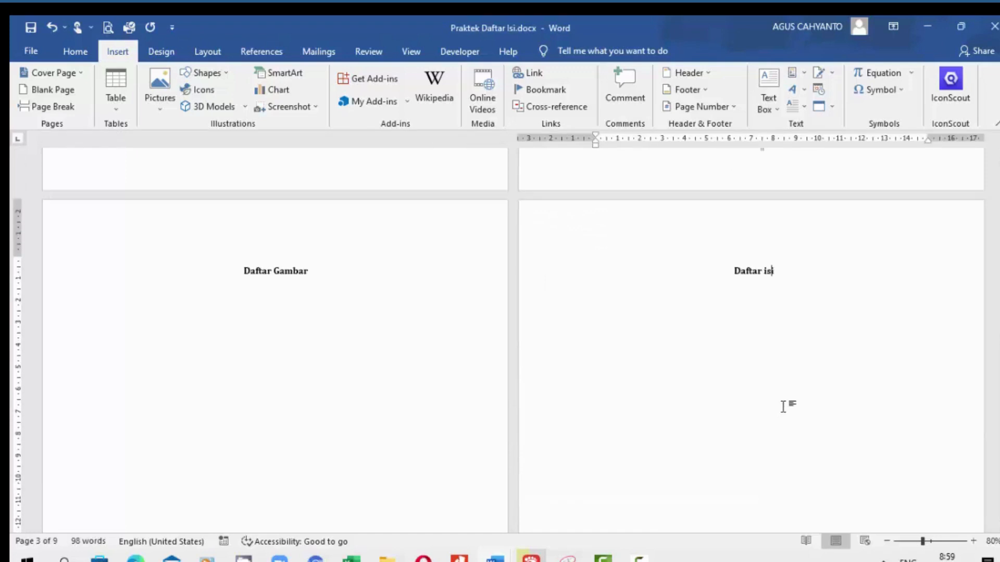
pyautogui.click(734, 108)
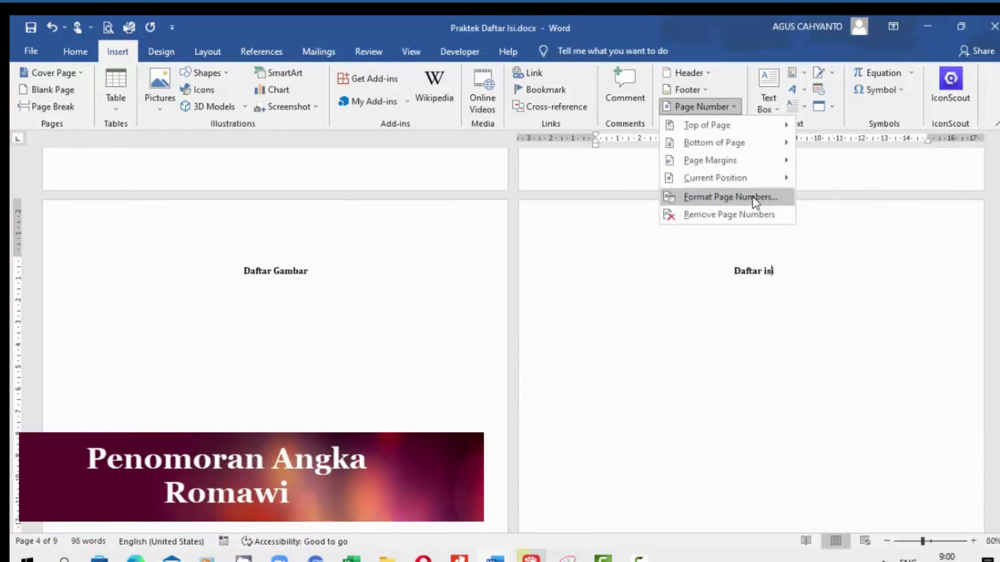
pyautogui.click(755, 199)
pyautogui.click(593, 203)
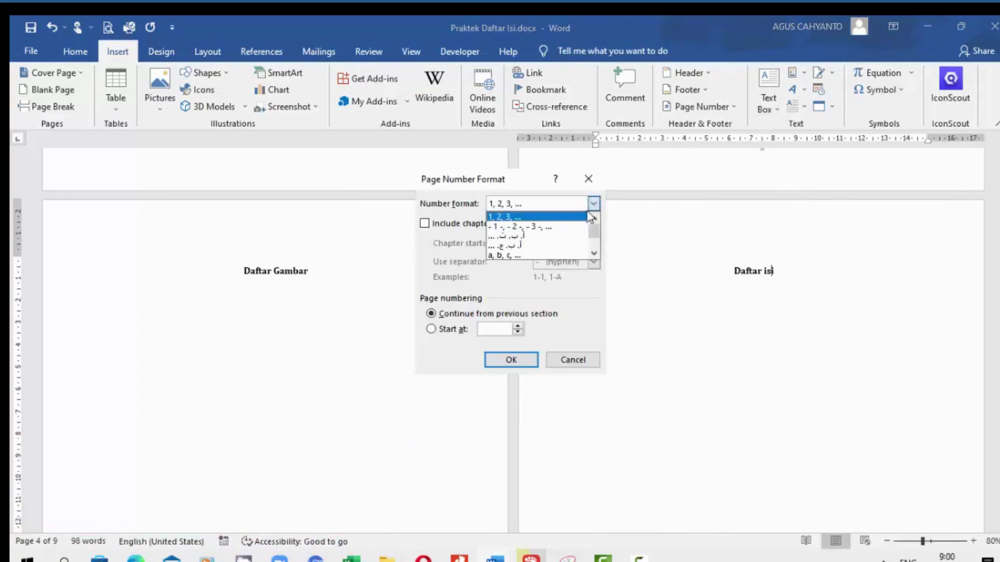
pyautogui.click(594, 254)
pyautogui.click(538, 255)
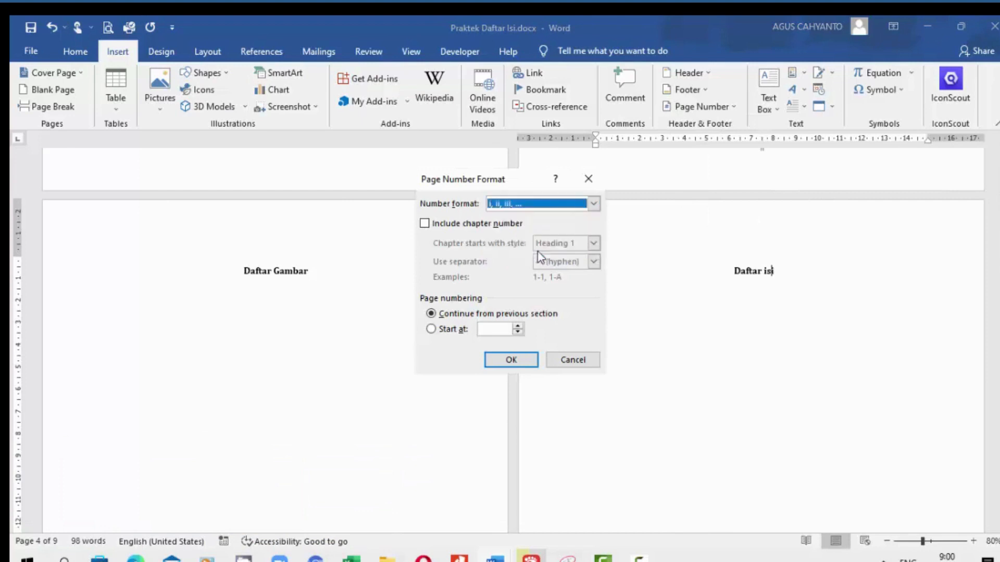
pyautogui.click(514, 361)
# Examine the footer page numbers from the Daftar Gambar and Daftar isi pages through the Bab 1 and Bab 2 pages
pyautogui.scroll(-6, 755, 358)
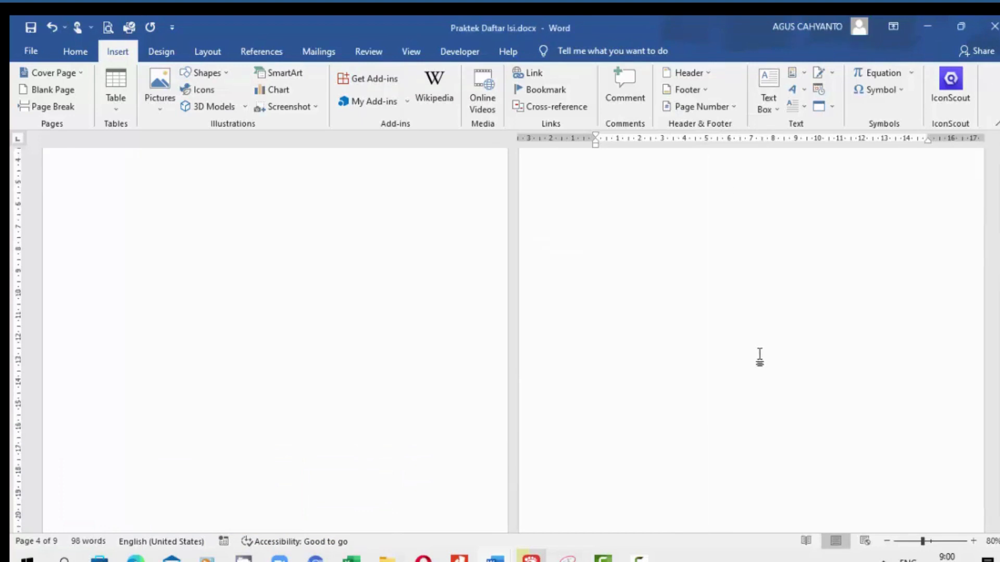
pyautogui.scroll(-5, 761, 359)
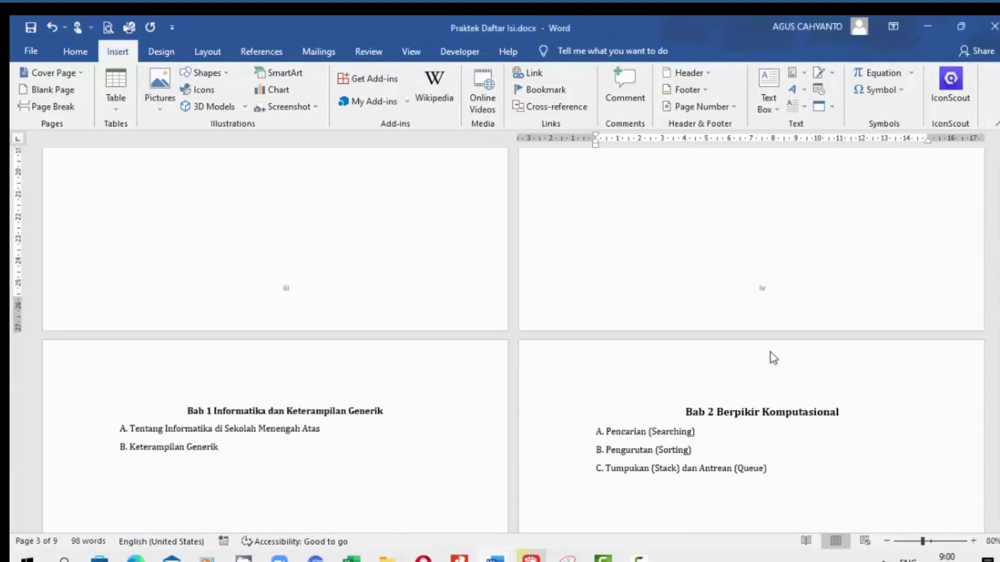
pyautogui.scroll(-2, 771, 352)
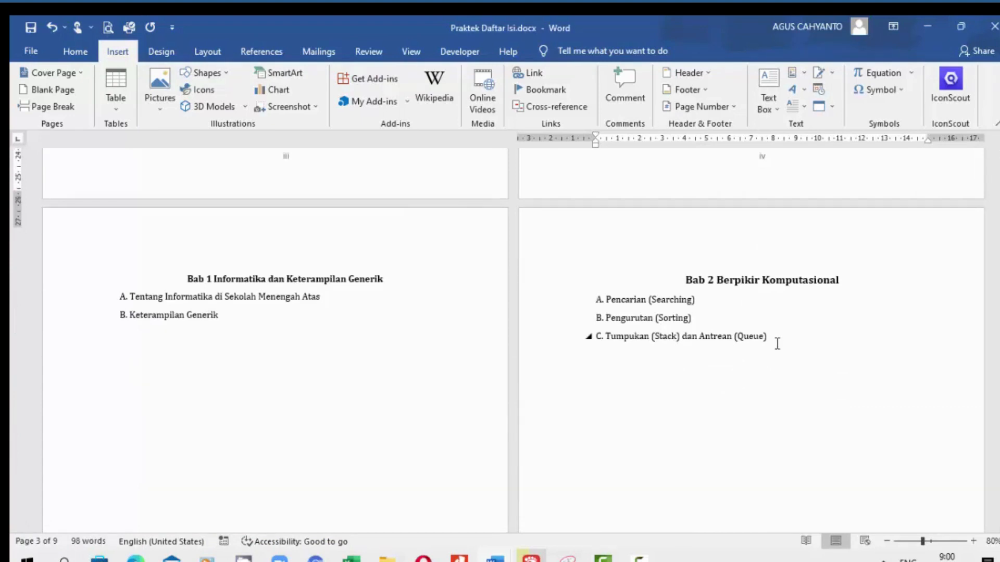
pyautogui.scroll(12, 778, 342)
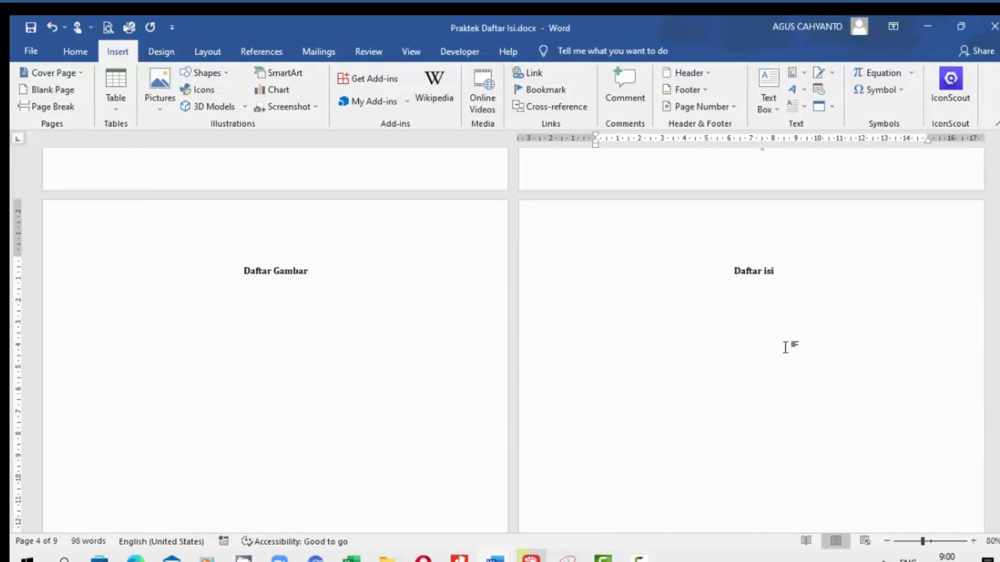
pyautogui.scroll(-12, 789, 341)
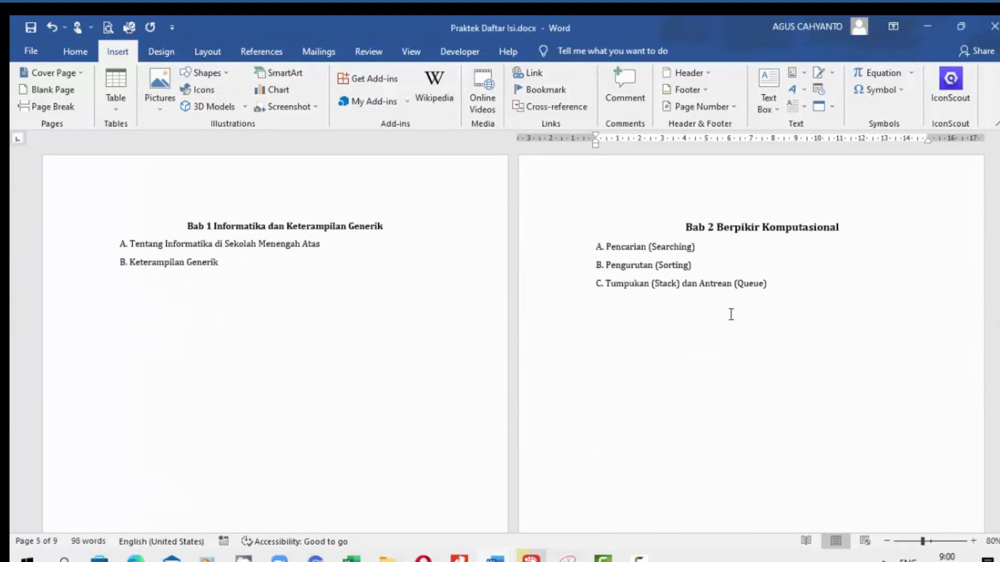
pyautogui.scroll(-6, 731, 315)
pyautogui.click(302, 429)
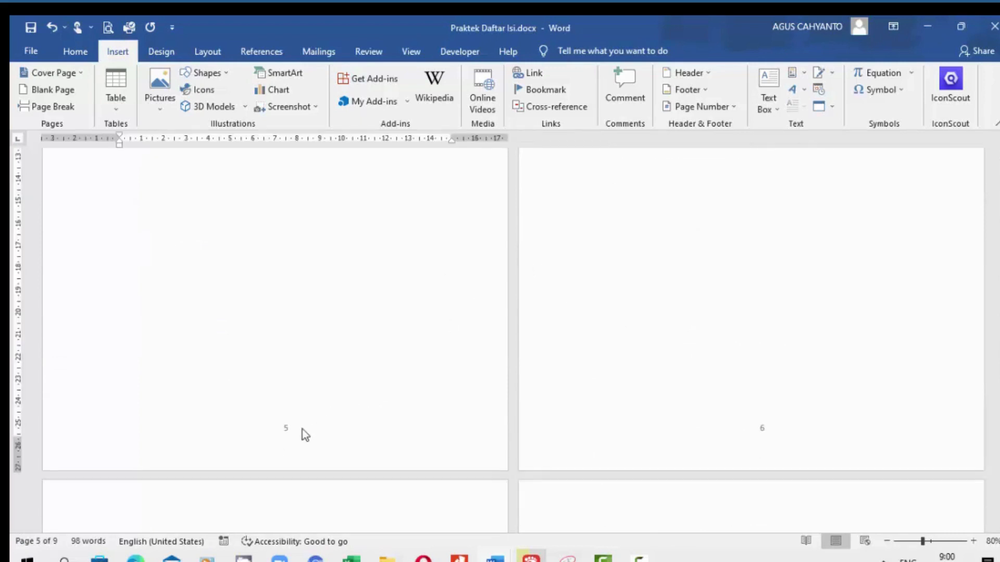
pyautogui.doubleClick(292, 430)
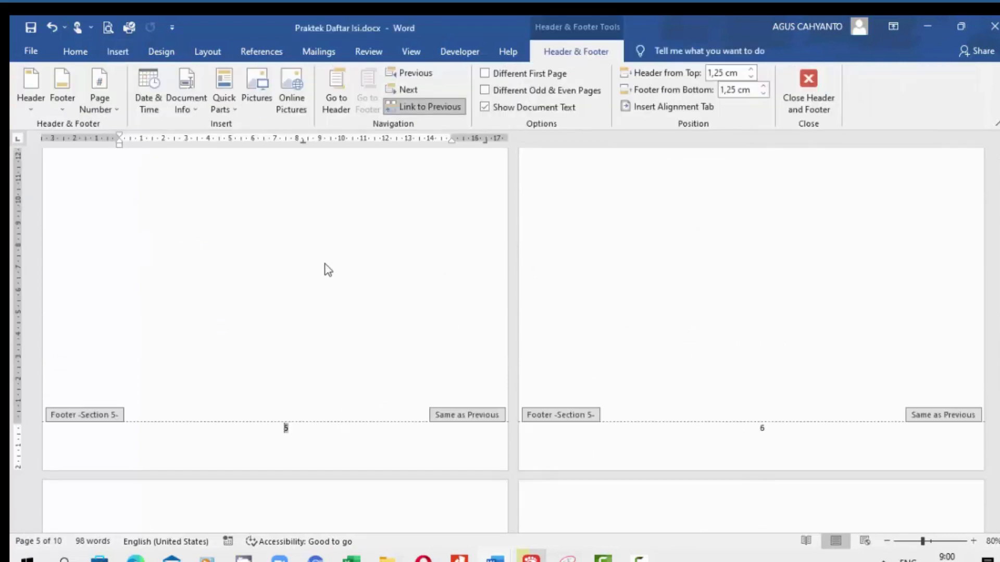
pyautogui.scroll(3, 325, 268)
pyautogui.scroll(3, 332, 277)
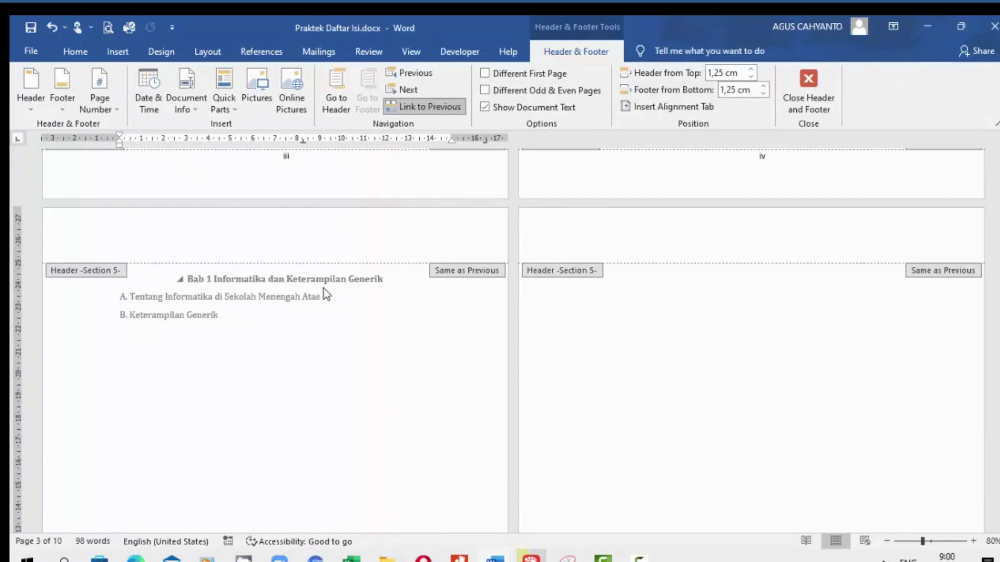
# Set the page numbering of the section containing the Bab 1 heading to start at 1
pyautogui.doubleClick(324, 280)
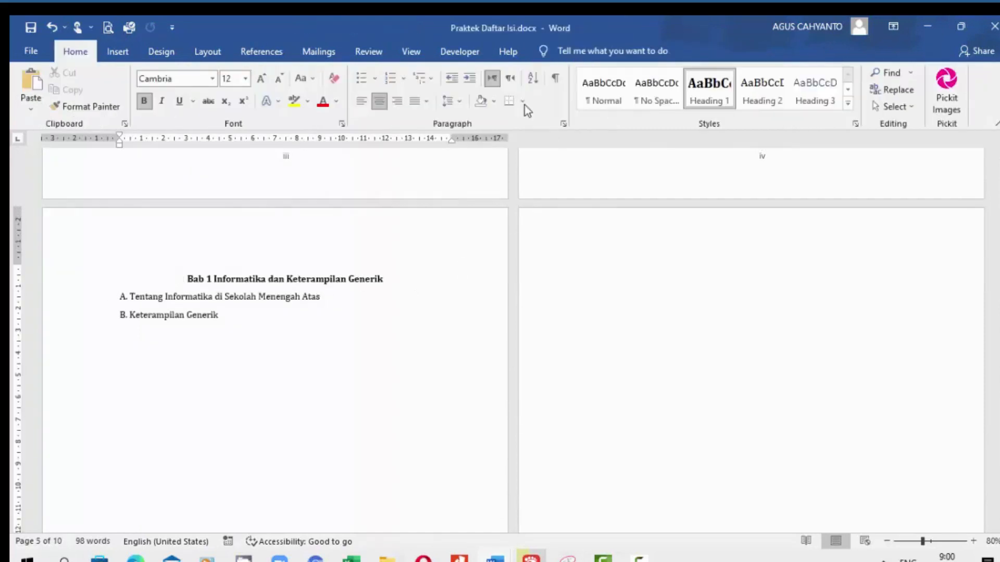
pyautogui.click(118, 52)
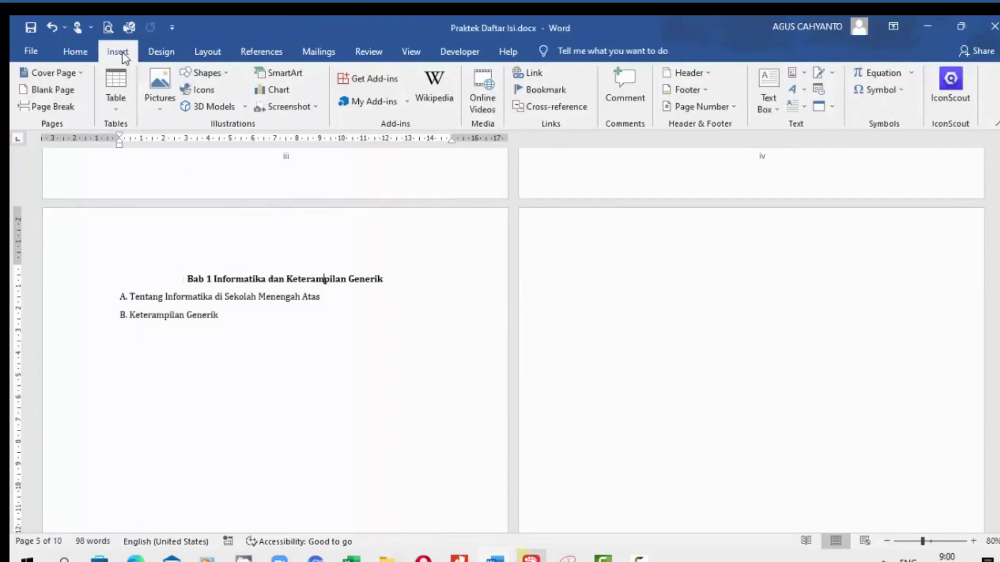
pyautogui.click(736, 109)
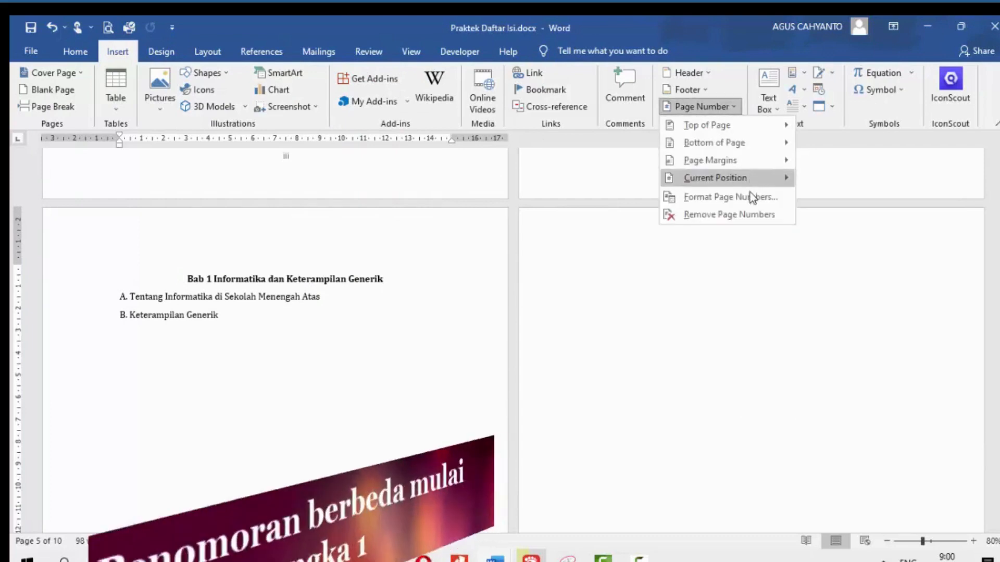
pyautogui.click(698, 196)
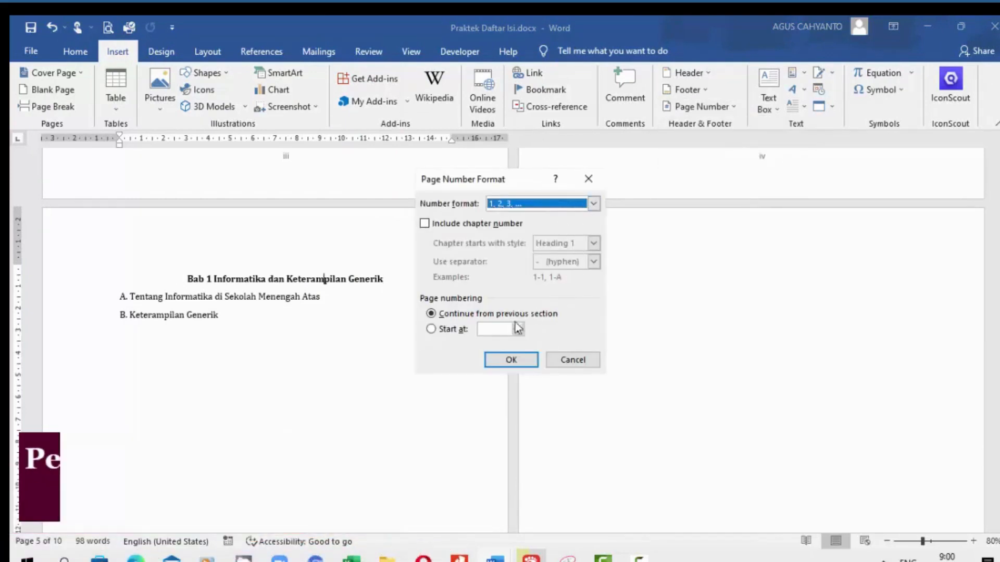
pyautogui.click(432, 329)
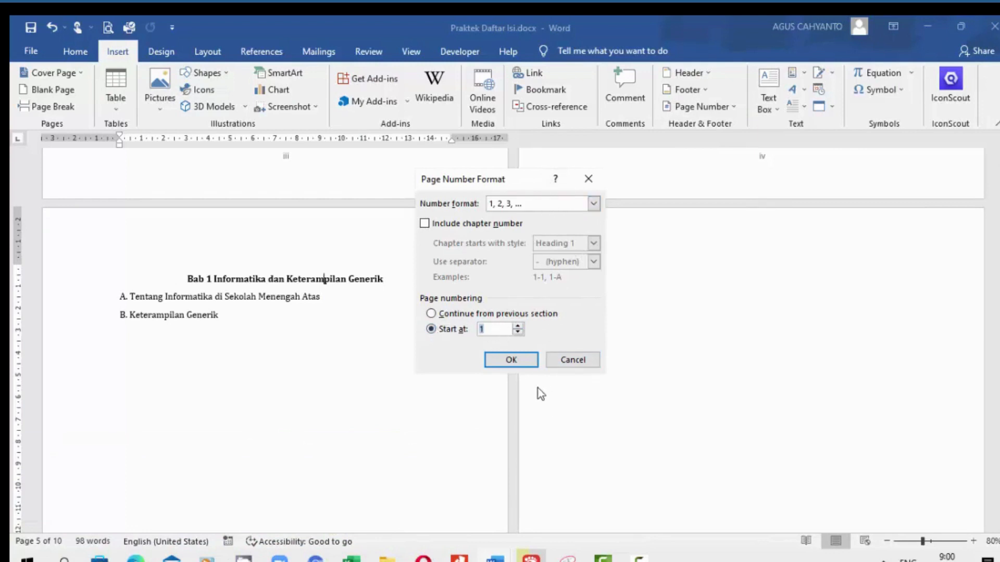
pyautogui.click(523, 363)
# Examine the footer page numbers from the Bab 1 pages to the document's end, and in the front matter from Cover to Daftar isi
pyautogui.scroll(-5, 376, 364)
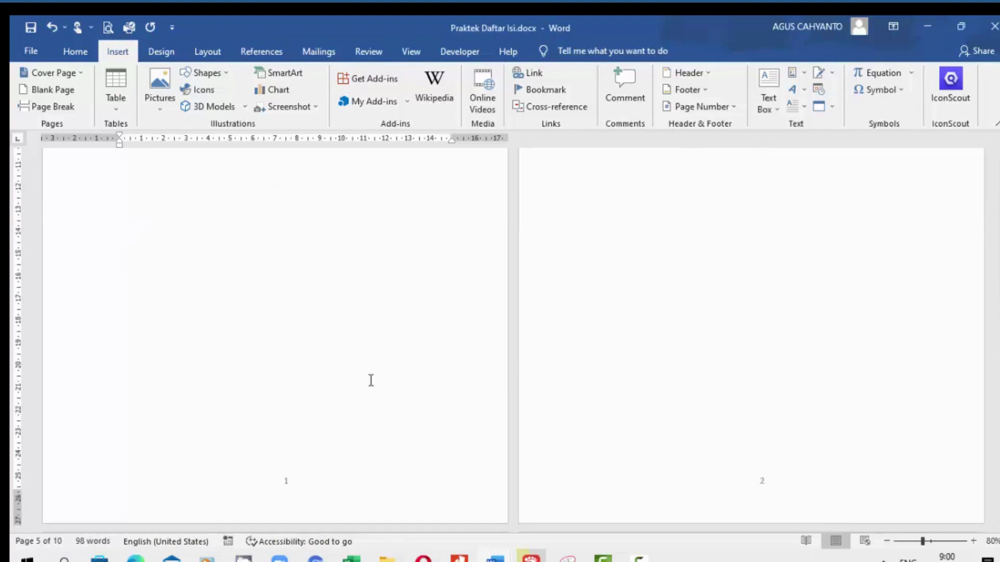
pyautogui.scroll(-1, 370, 380)
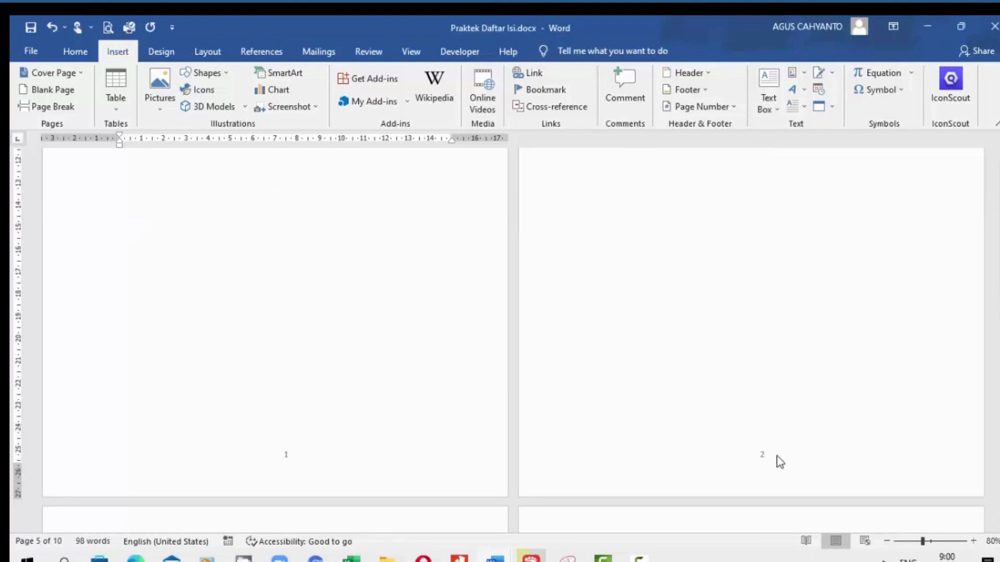
pyautogui.scroll(-12, 780, 462)
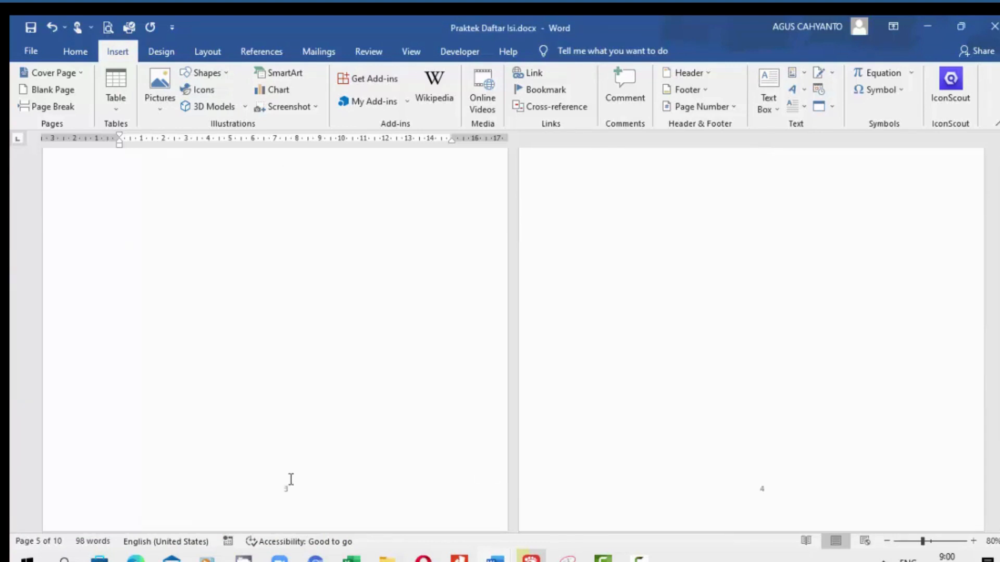
pyautogui.scroll(-2, 311, 447)
pyautogui.scroll(-11, 833, 430)
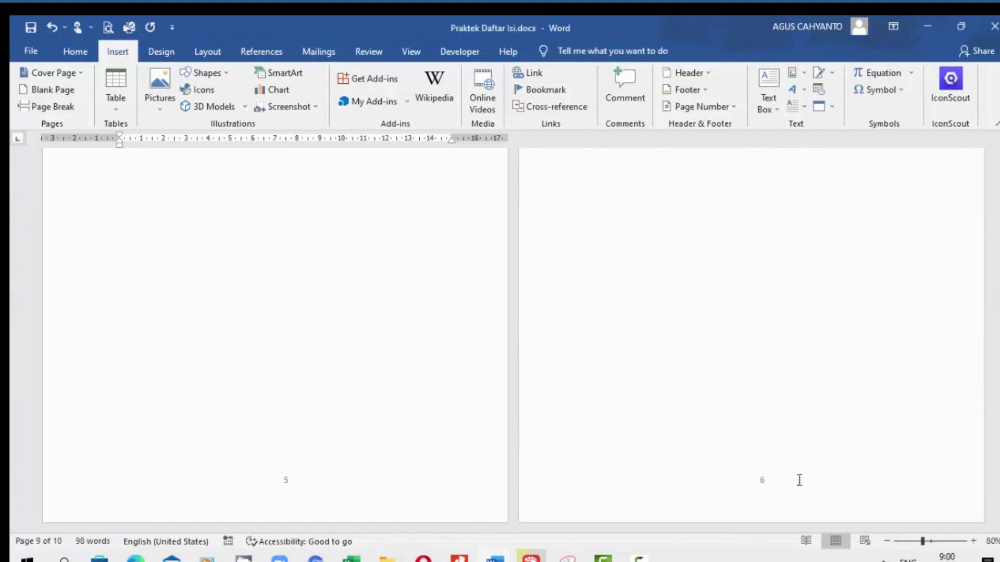
pyautogui.scroll(20, 799, 468)
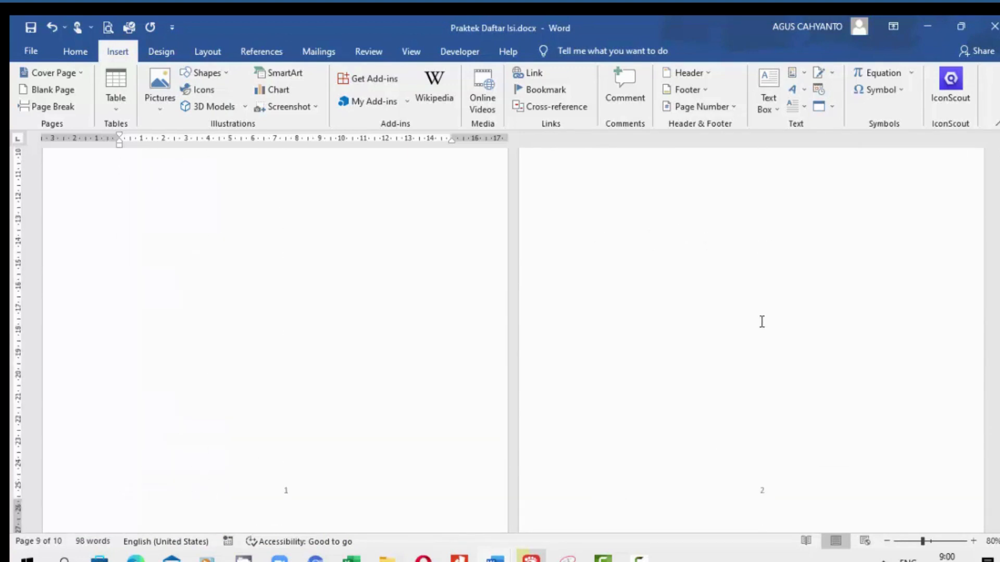
pyautogui.scroll(15, 762, 322)
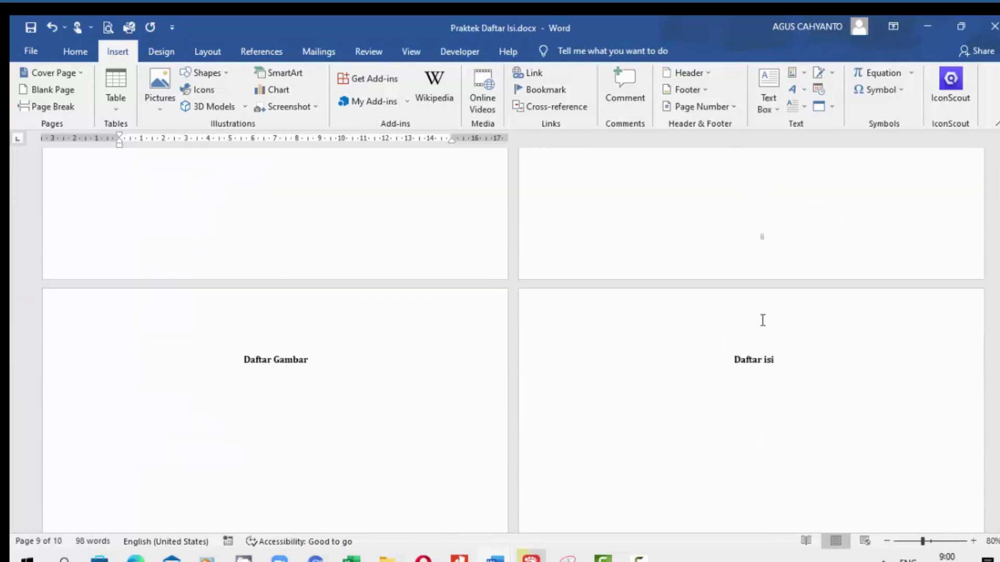
pyautogui.scroll(10, 762, 321)
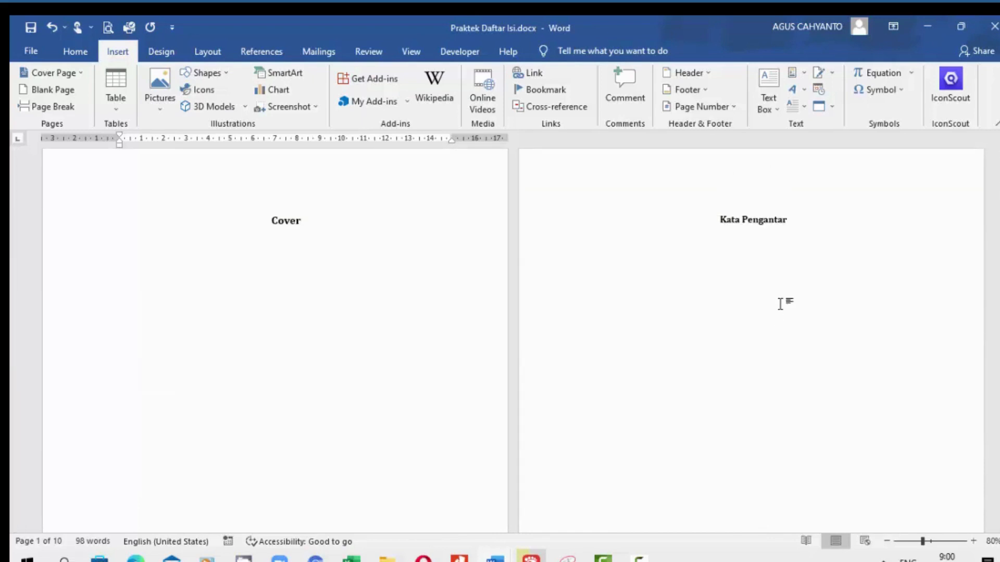
pyautogui.scroll(1, 780, 304)
pyautogui.scroll(-4, 782, 308)
pyautogui.scroll(2, 782, 309)
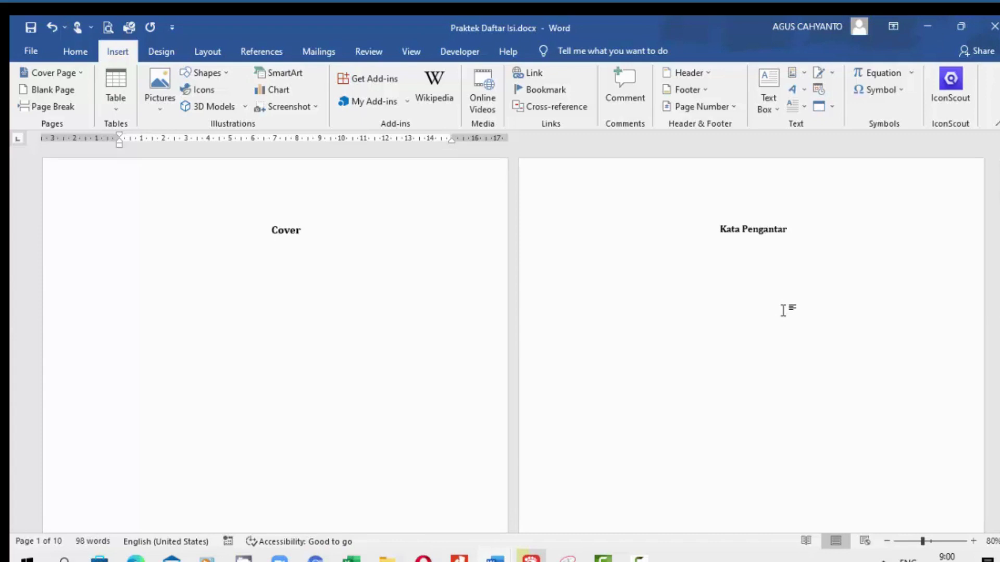
pyautogui.scroll(-6, 784, 312)
pyautogui.scroll(-2, 788, 319)
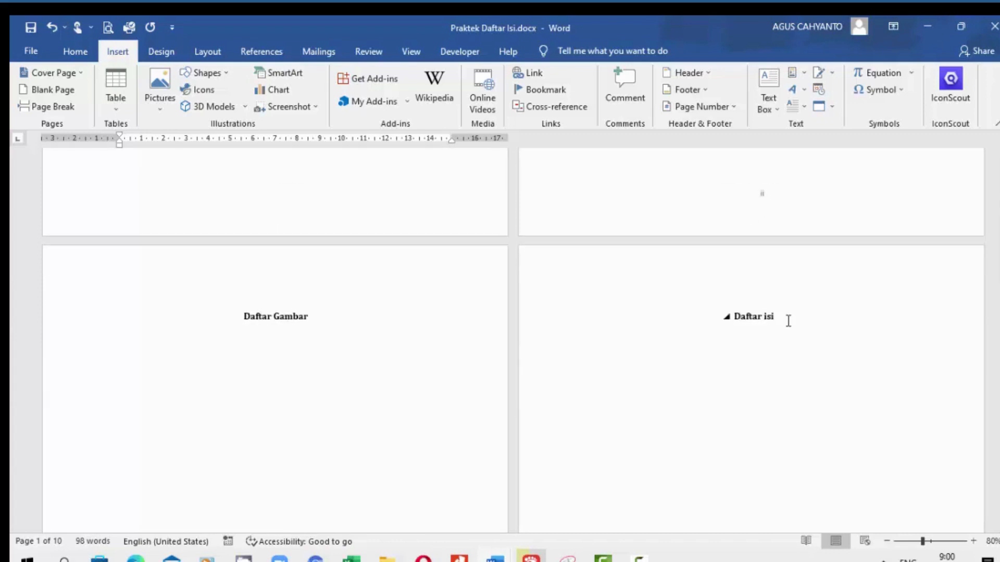
# Insert an Automatic Table 2 table of contents below the Daftar isi heading
pyautogui.click(769, 339)
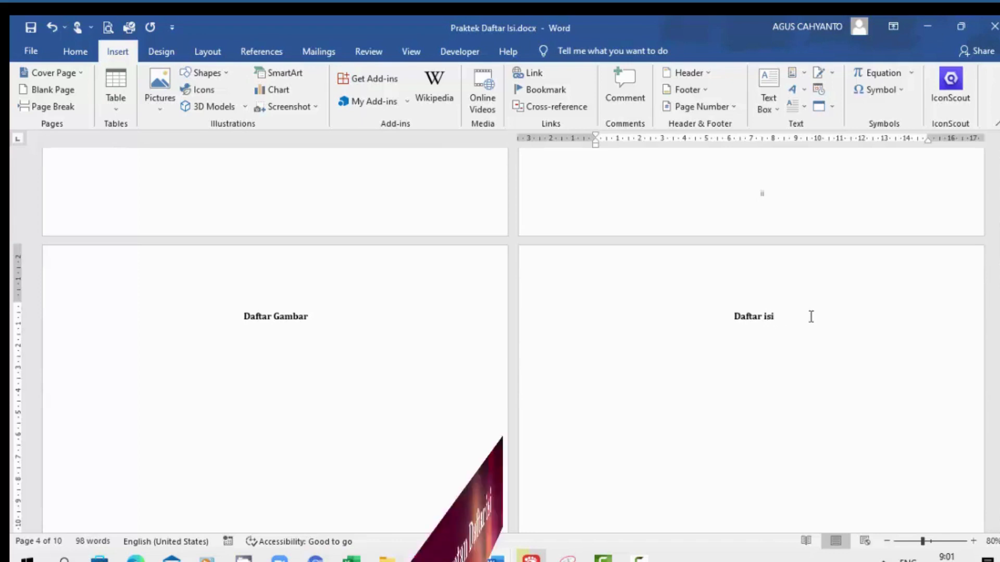
pyautogui.scroll(-7, 812, 320)
pyautogui.scroll(7, 816, 328)
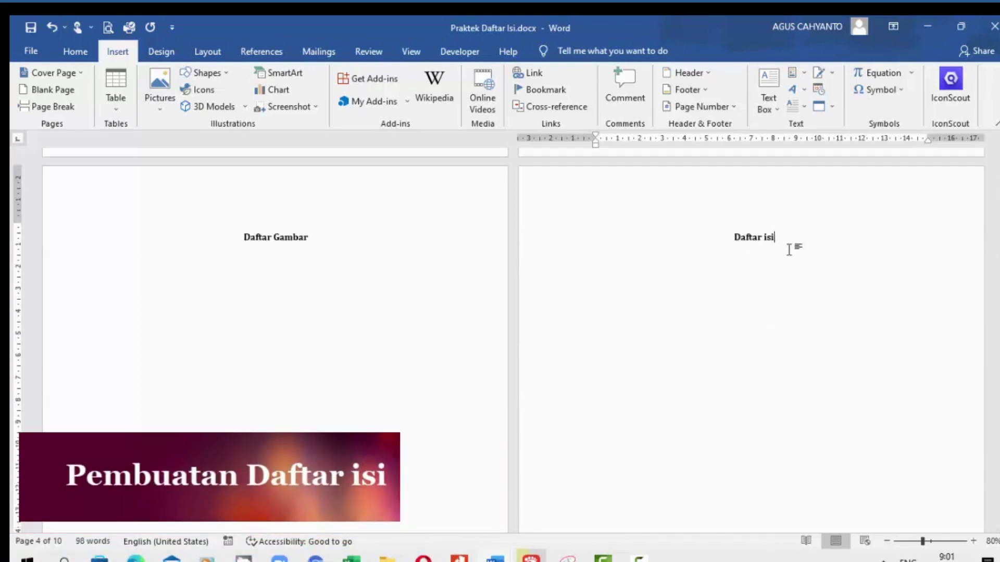
pyautogui.click(268, 54)
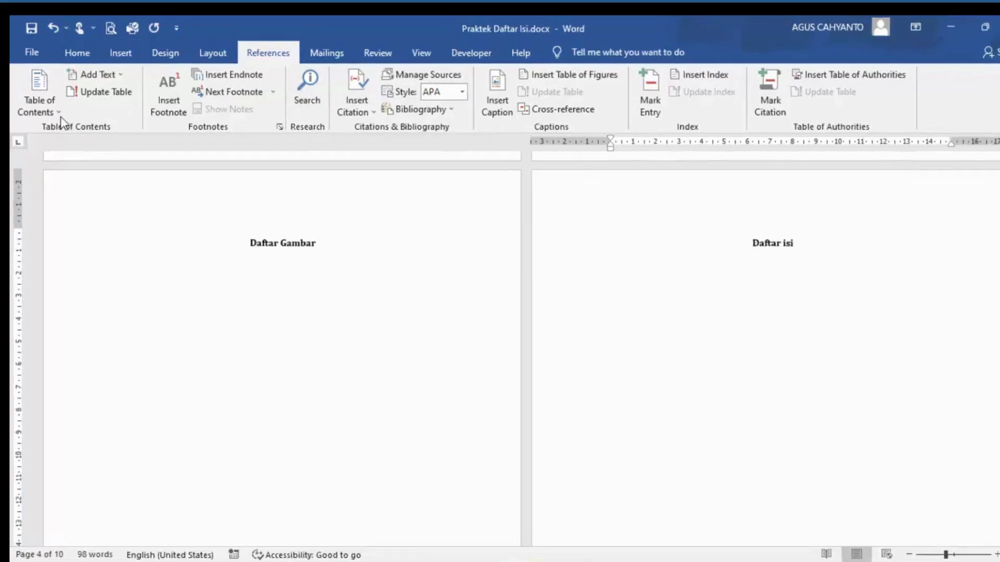
pyautogui.click(55, 108)
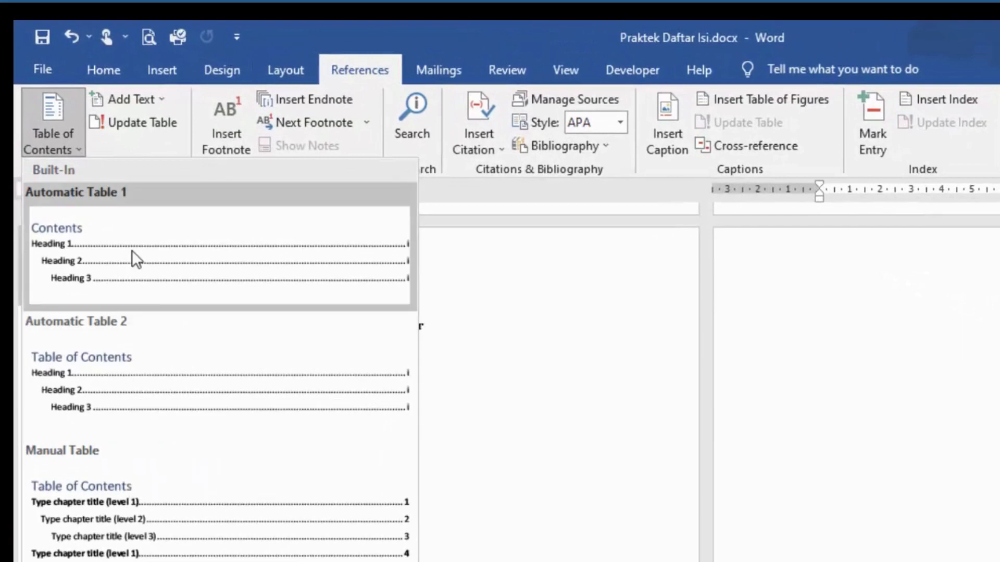
pyautogui.click(167, 380)
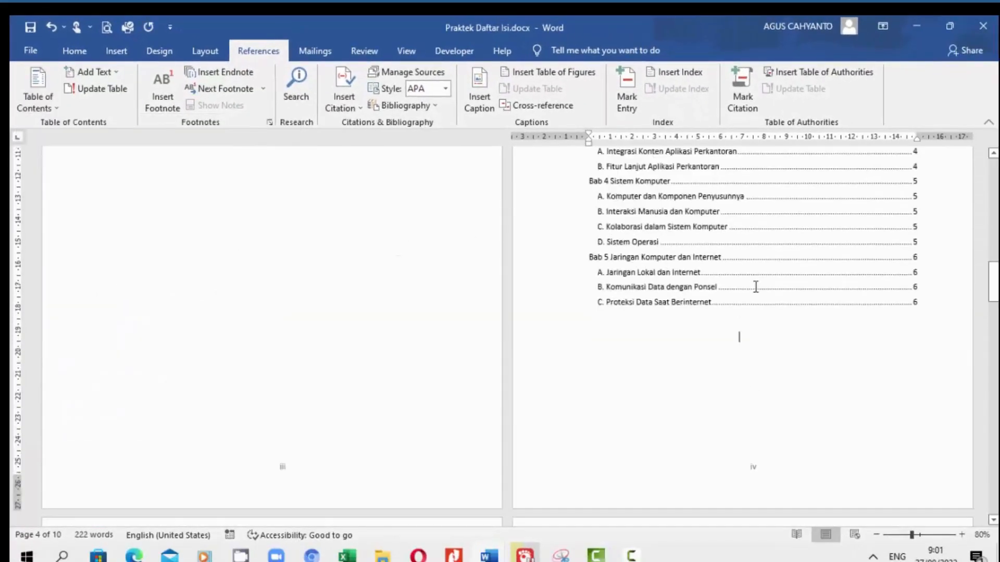
# Delete the "Table of Contents" title text above the inserted table's entries
pyautogui.scroll(8, 760, 286)
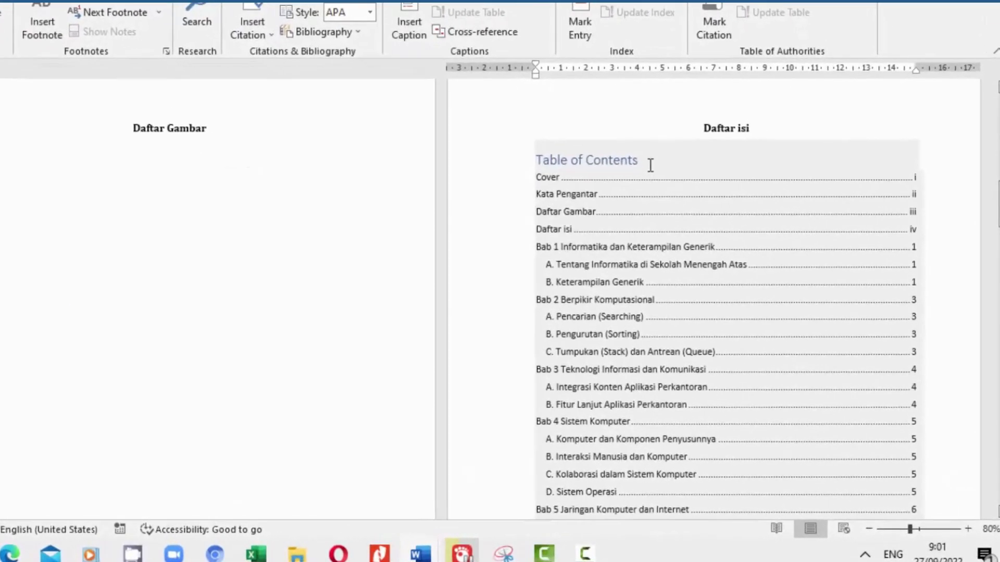
pyautogui.click(650, 165)
pyautogui.press('BackSpace')
pyautogui.press('BackSpace')
pyautogui.press('BackSpace')
pyautogui.press('BackSpace')
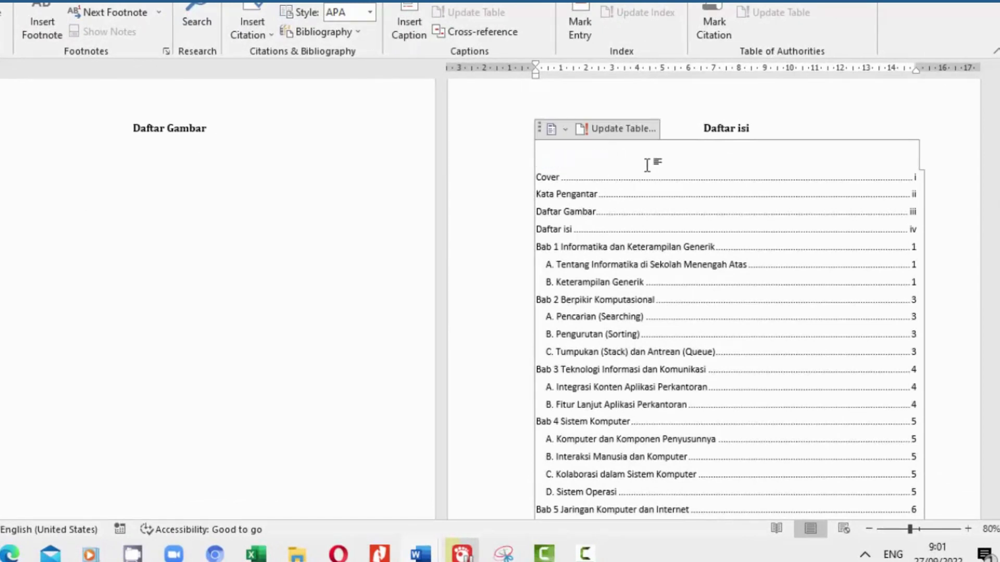
# Format all table of contents entries, from Cover to Proteksi Data Saat Berinternet, in Cambria at size 12
pyautogui.moveTo(535, 176); pyautogui.dragTo(929, 416)
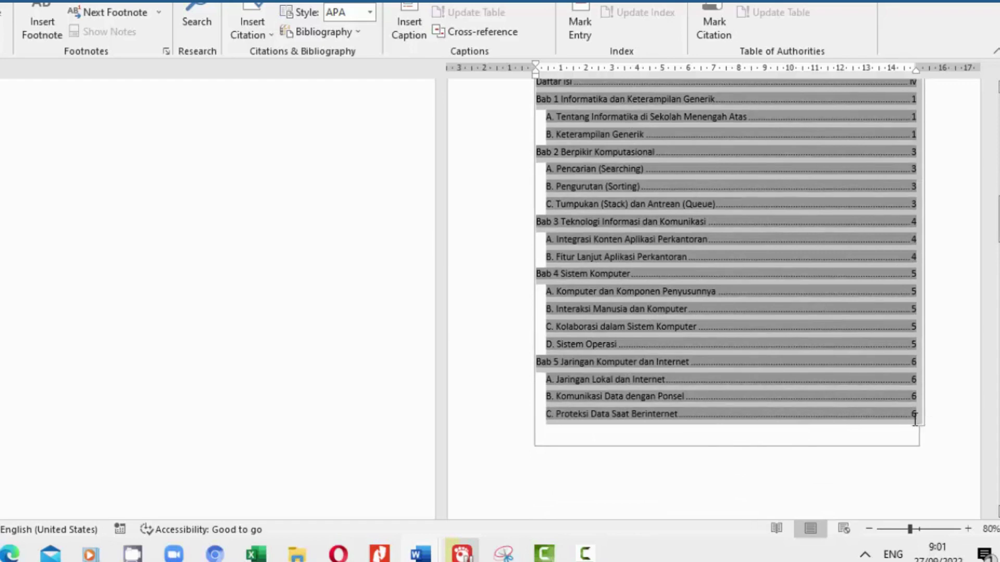
pyautogui.click(16, 7)
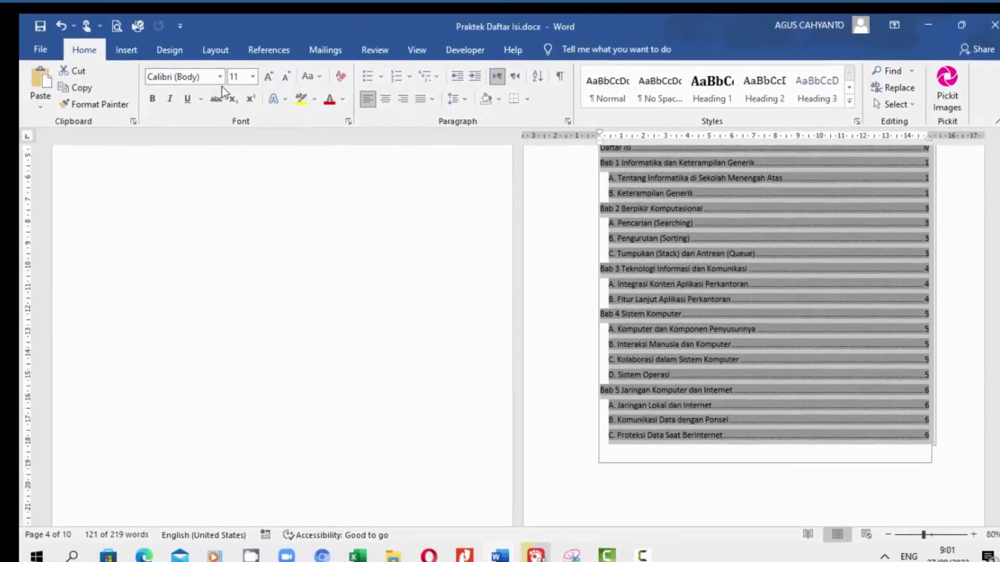
pyautogui.click(221, 79)
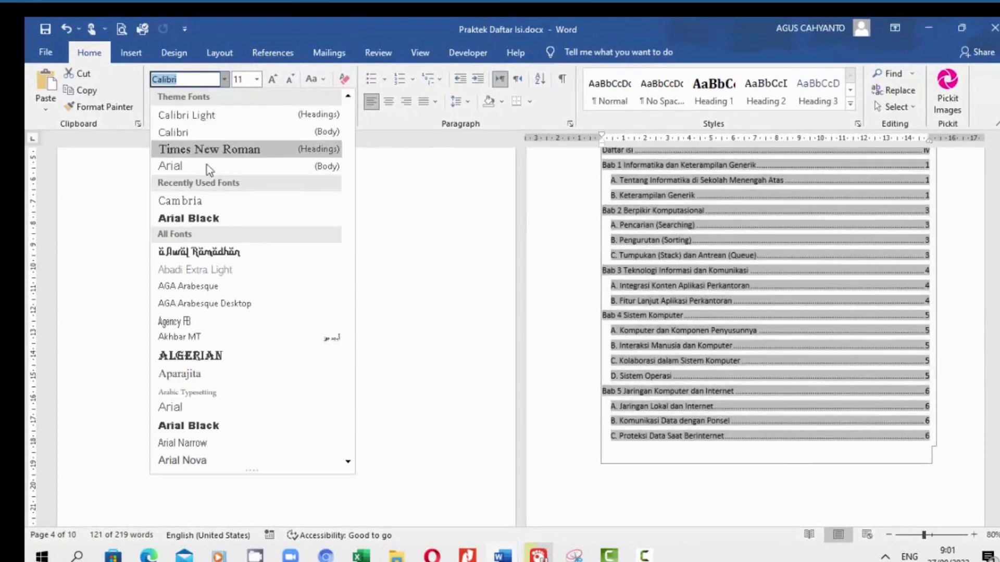
pyautogui.click(208, 202)
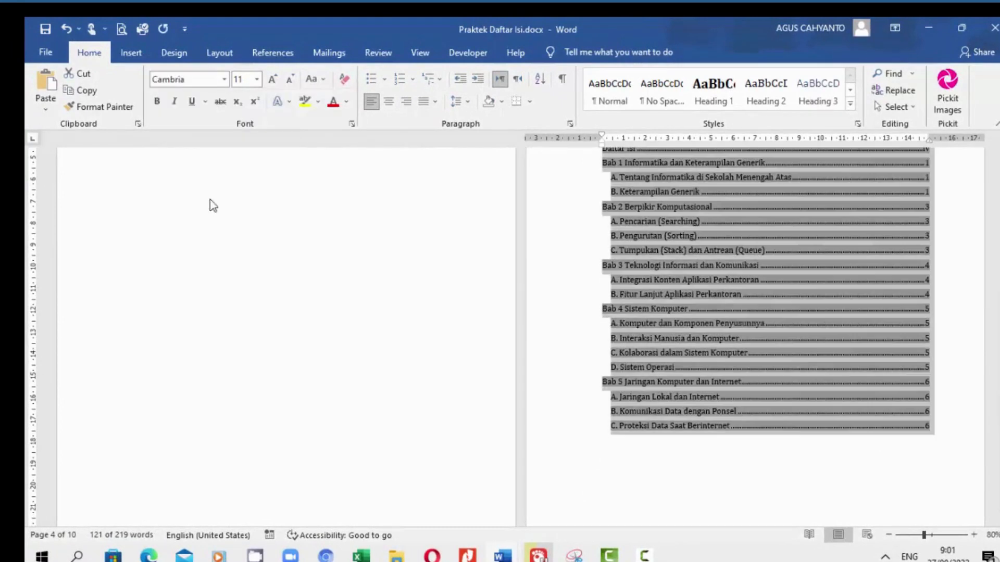
pyautogui.click(256, 80)
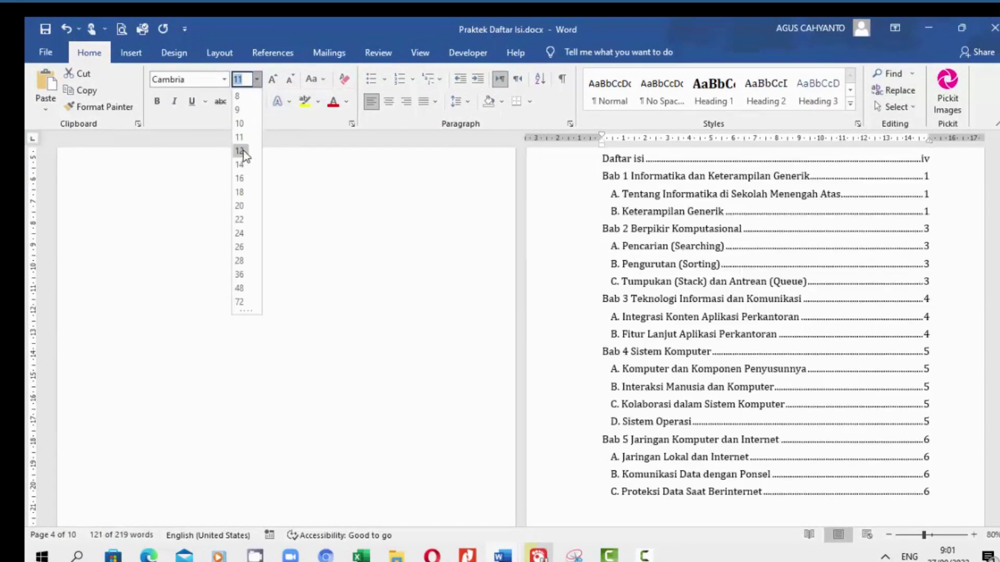
pyautogui.click(241, 157)
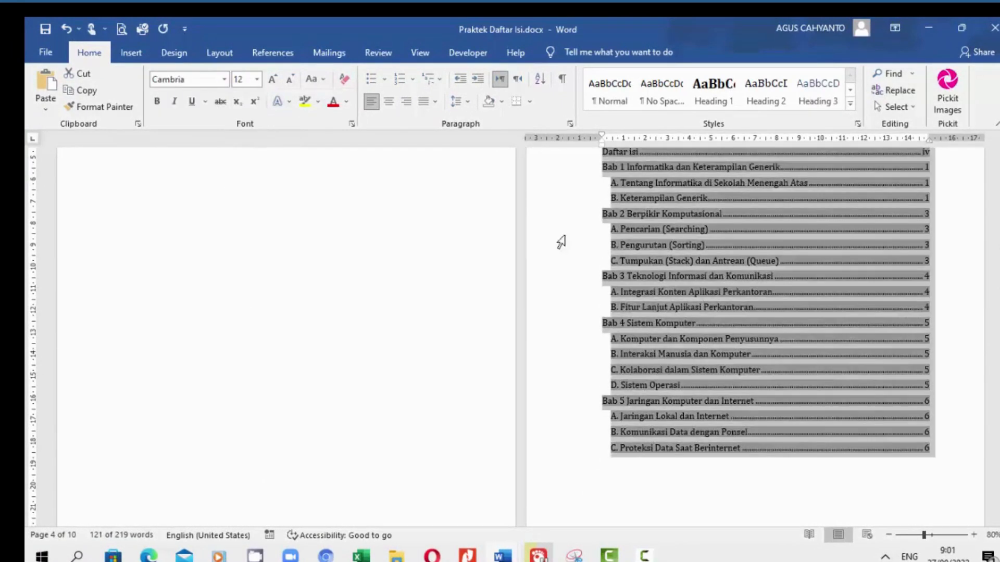
# Set the table of contents entries to 1,5 line spacing, remove the space after their paragraphs, and deselect them
pyautogui.click(467, 101)
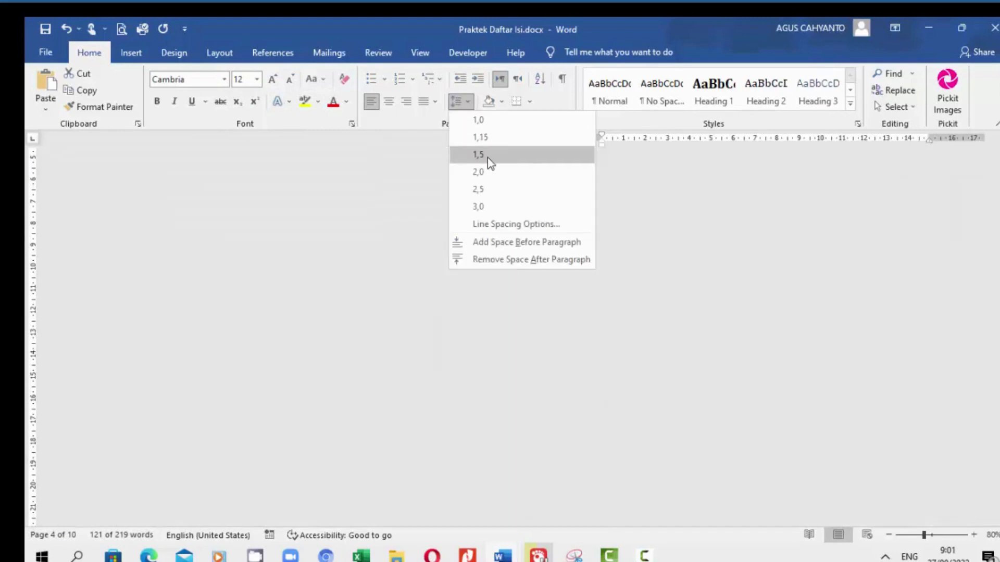
pyautogui.click(487, 155)
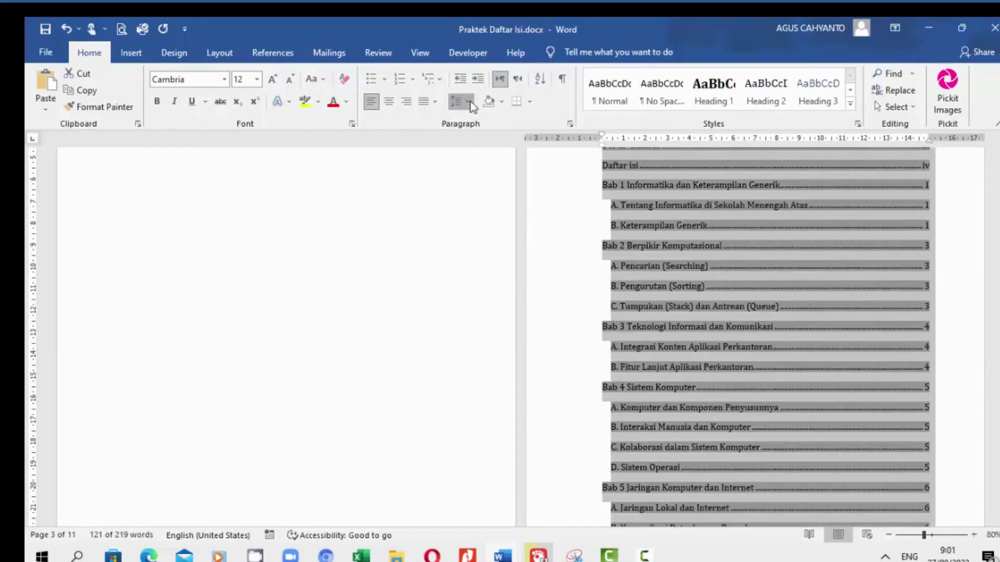
pyautogui.click(456, 101)
pyautogui.click(511, 260)
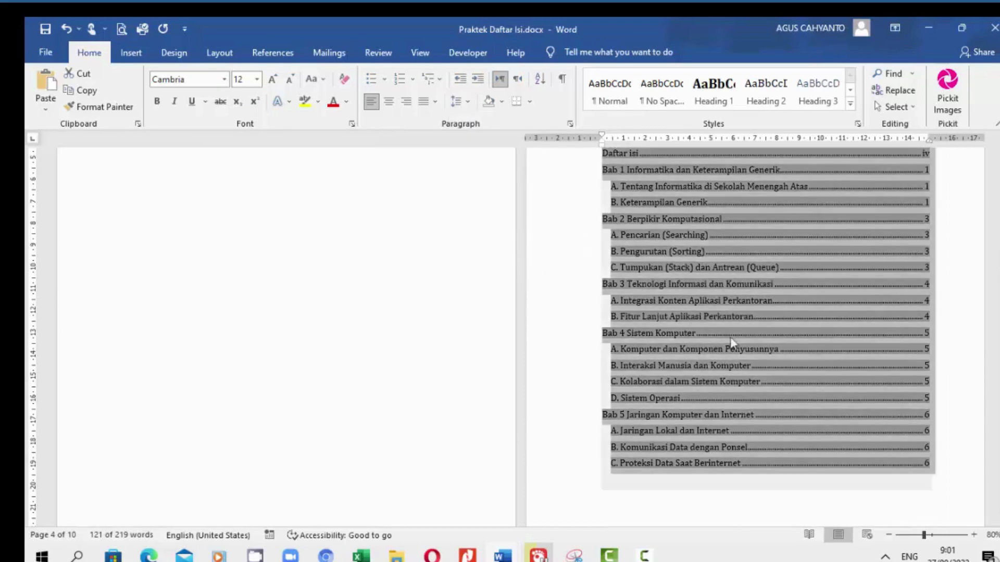
pyautogui.scroll(3, 770, 367)
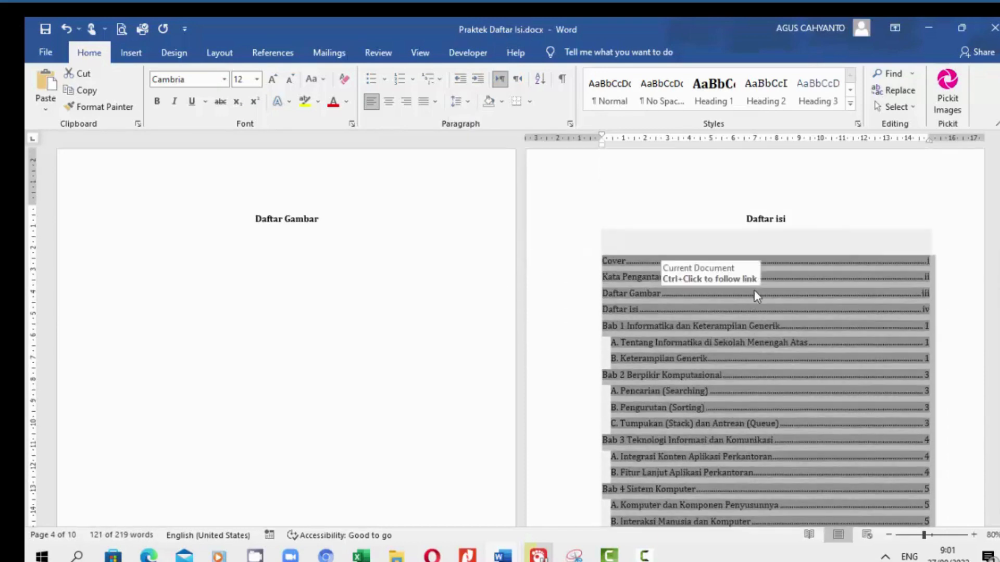
pyautogui.click(864, 221)
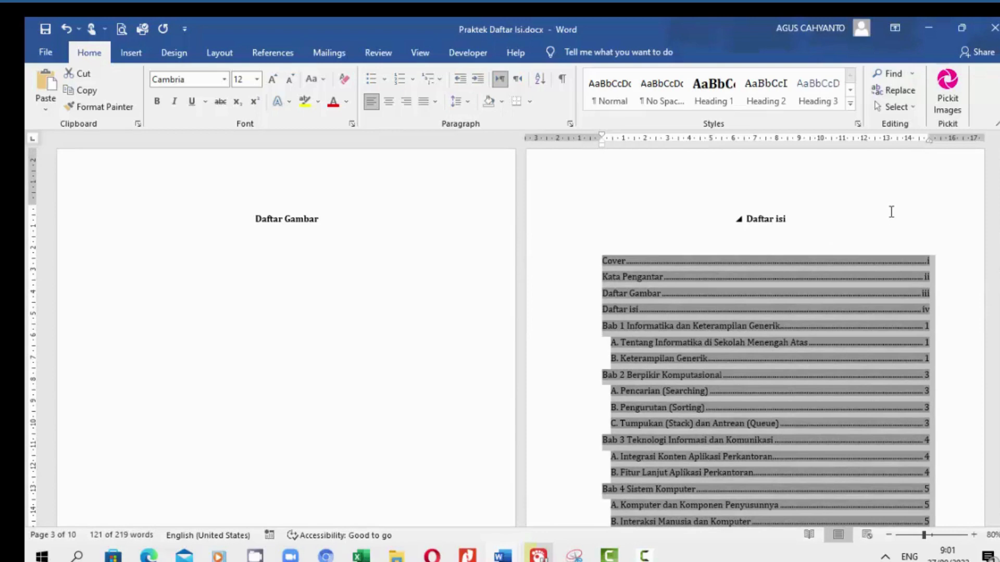
pyautogui.click(891, 212)
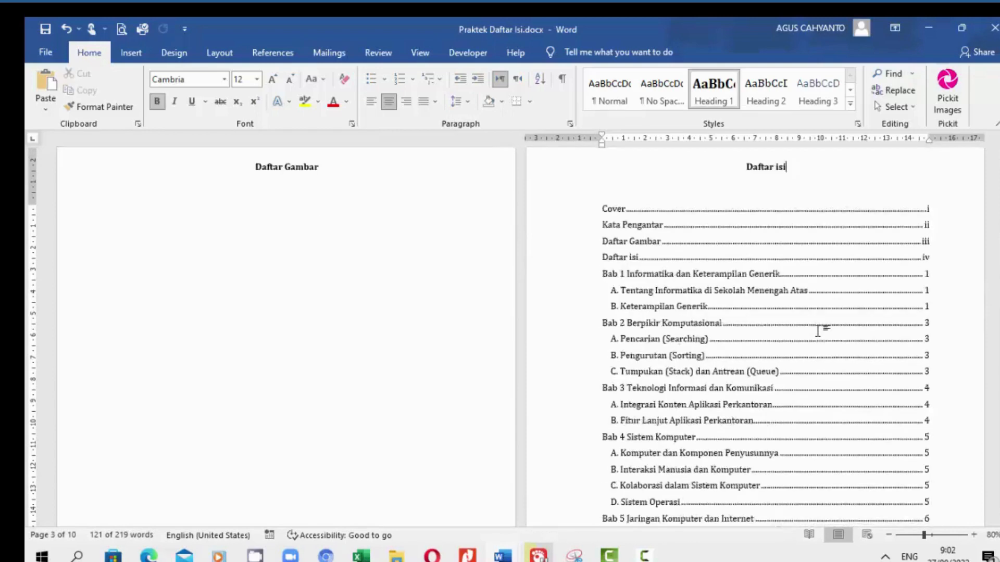
pyautogui.scroll(-3, 820, 332)
pyautogui.scroll(3, 820, 333)
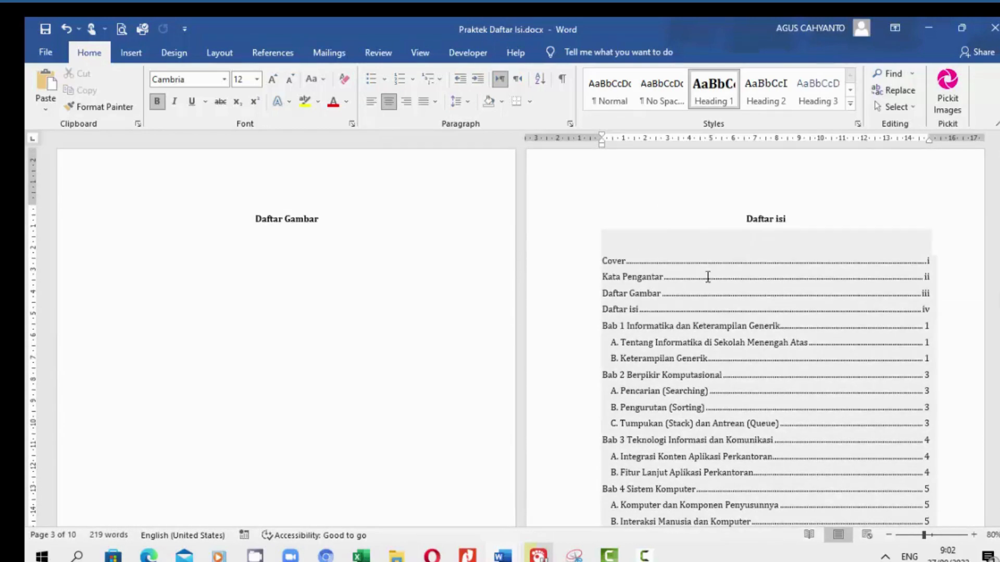
pyautogui.scroll(-8, 763, 279)
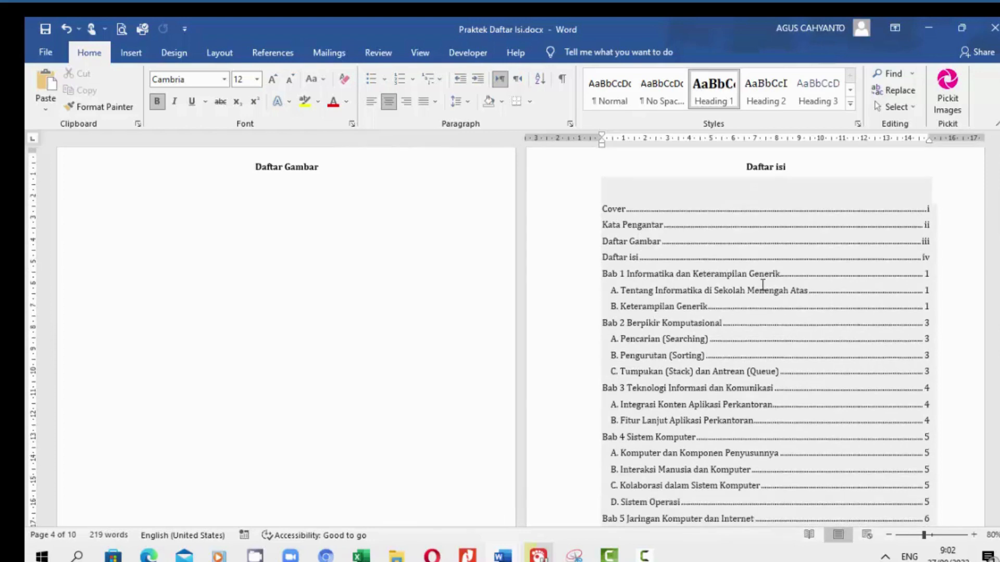
# Add a line reading PETA KONSEP below the Bab 1 heading, followed by an empty line
pyautogui.scroll(-3, 764, 295)
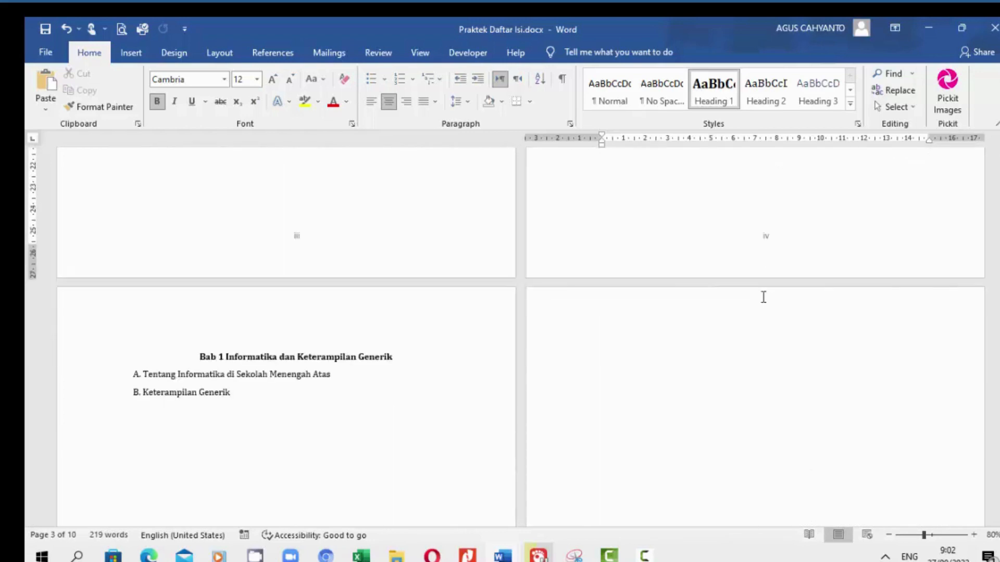
pyautogui.scroll(-2, 764, 298)
pyautogui.scroll(10, 764, 298)
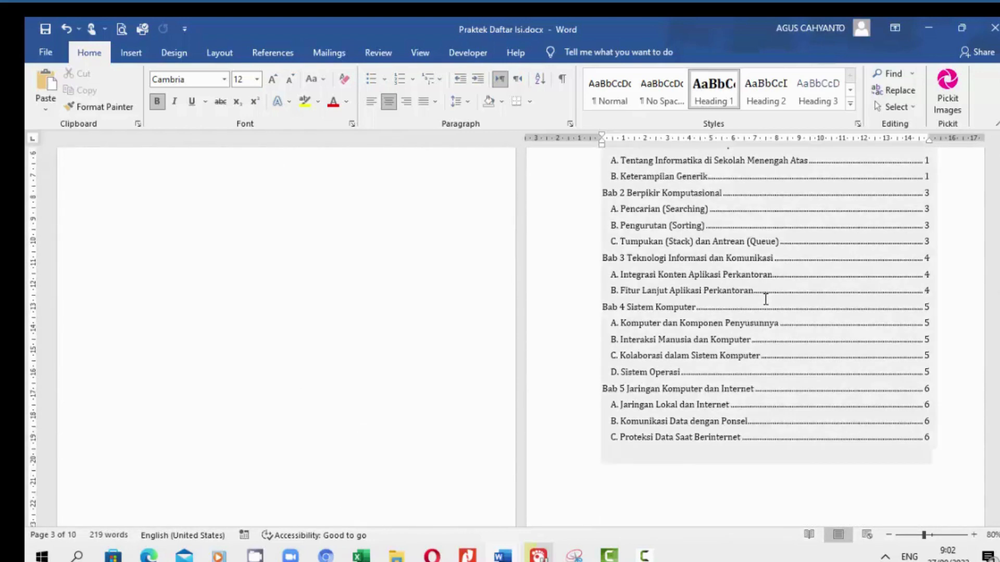
pyautogui.scroll(-11, 769, 299)
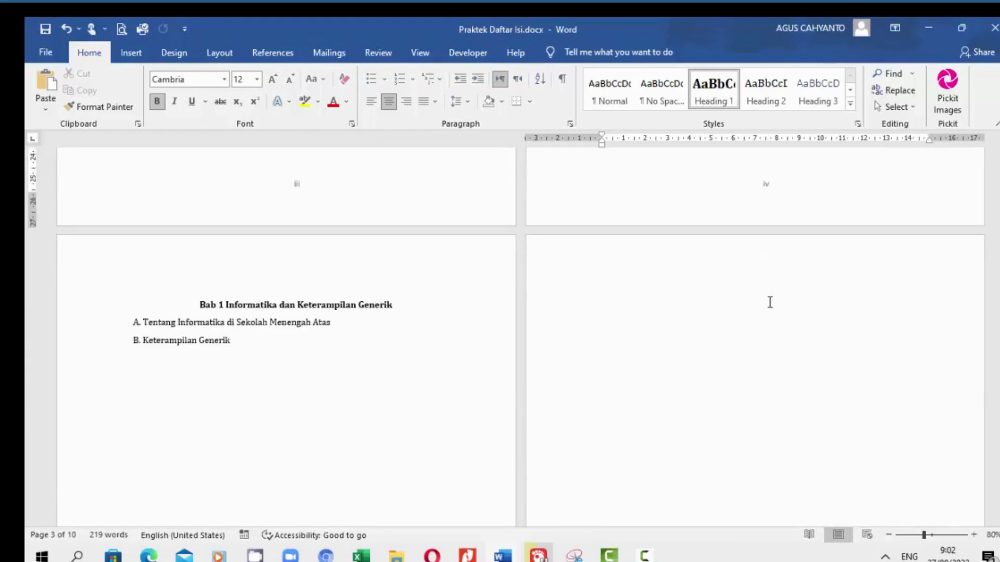
pyautogui.click(408, 306)
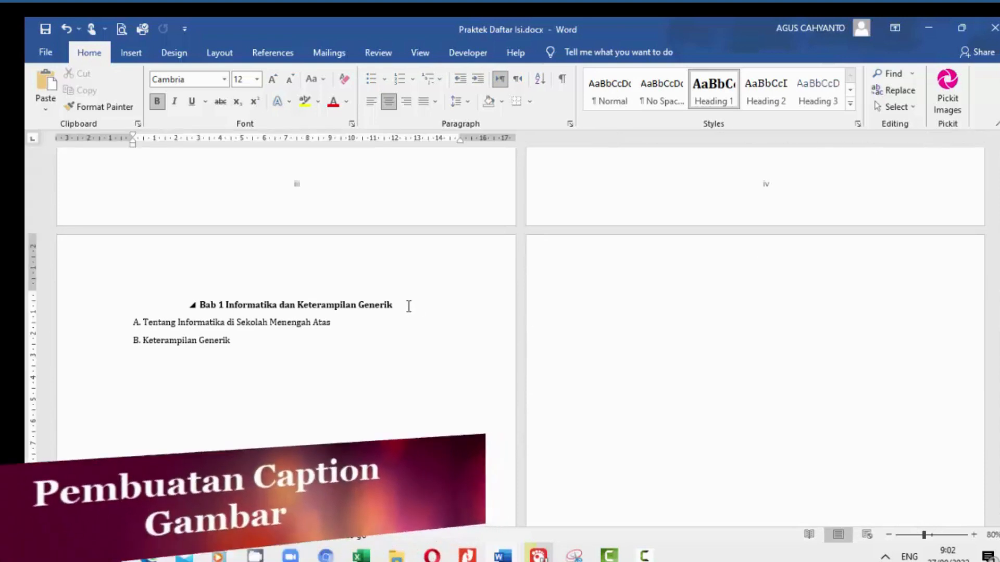
pyautogui.press('Return')
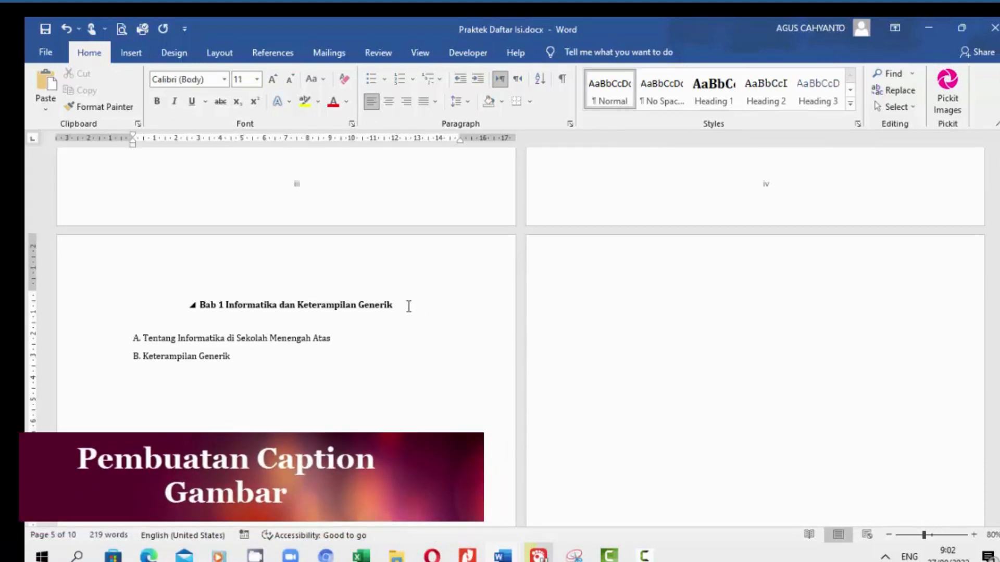
pyautogui.press('Return')
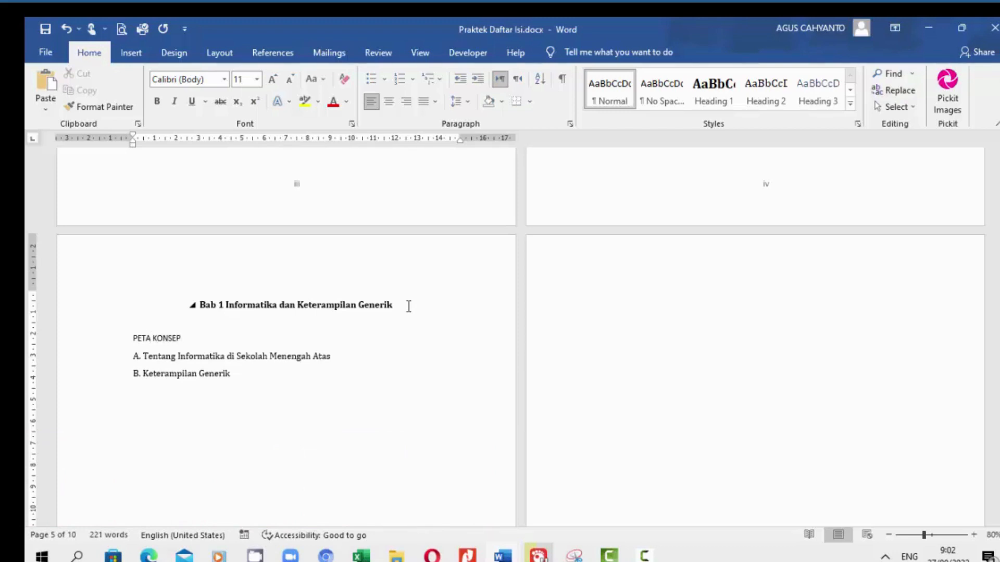
pyautogui.press('Return')
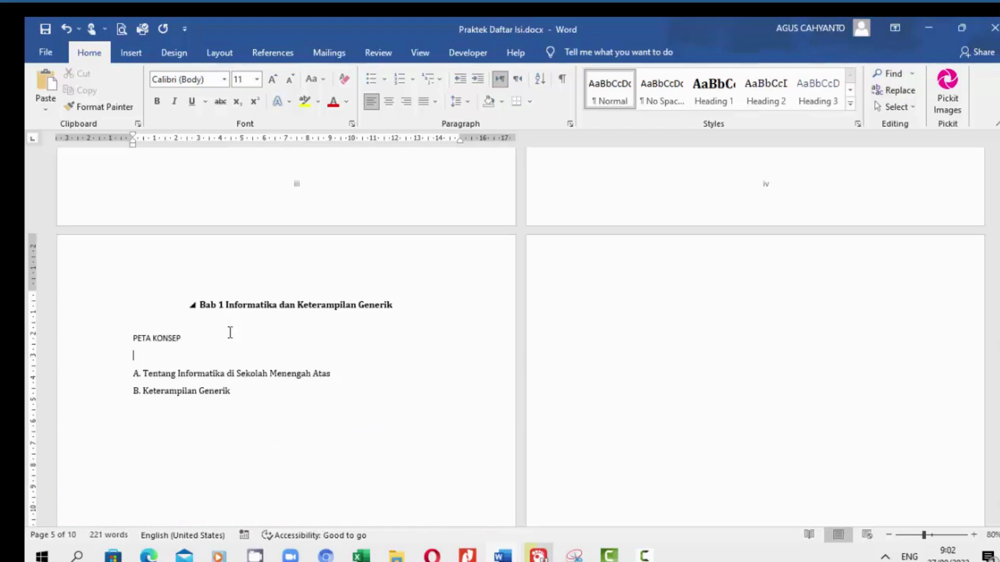
# Format the PETA KONSEP line in bold Cambria at size 12, like the Bab 1 heading
pyautogui.moveTo(188, 341); pyautogui.dragTo(133, 338)
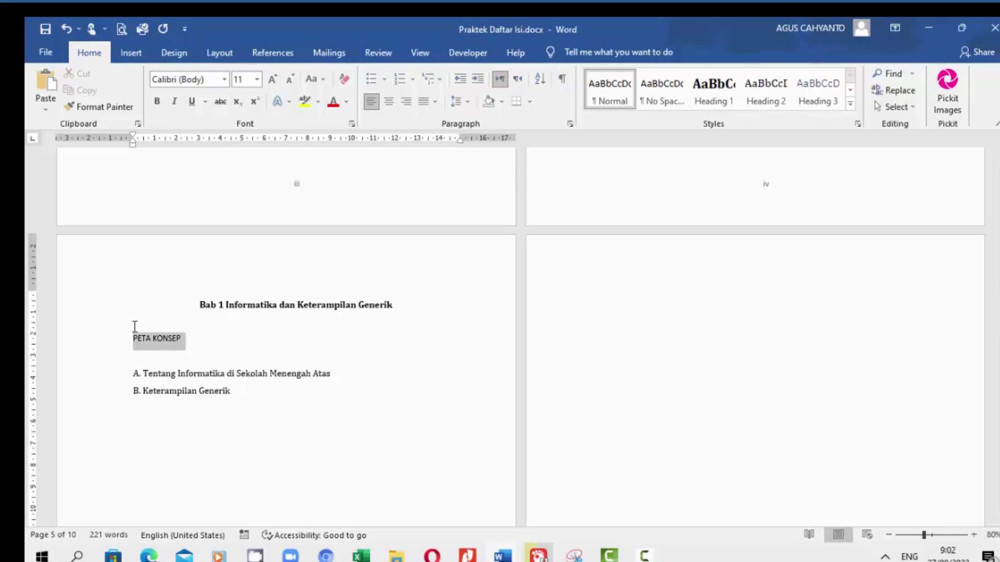
pyautogui.click(224, 79)
pyautogui.click(203, 203)
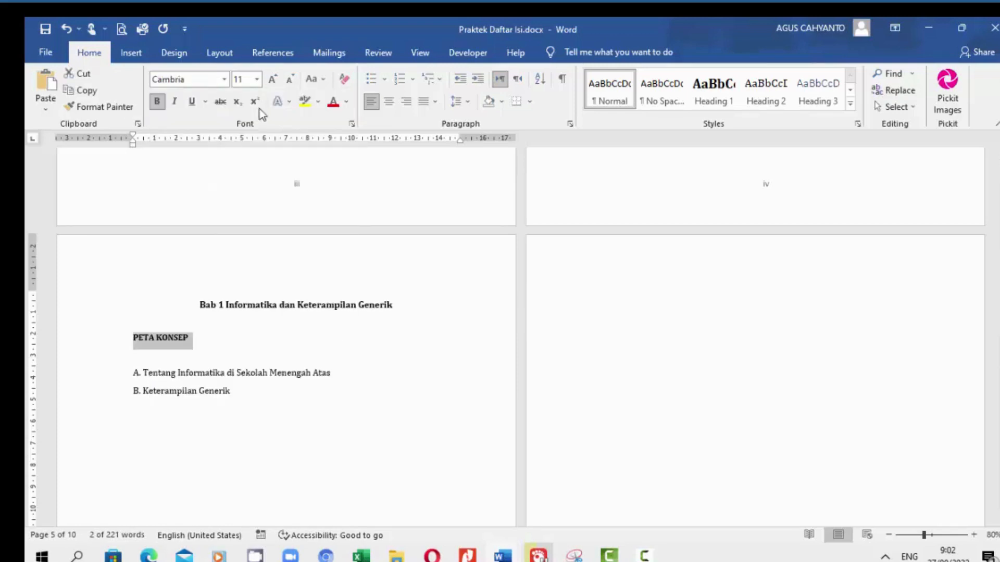
pyautogui.click(257, 79)
pyautogui.click(241, 152)
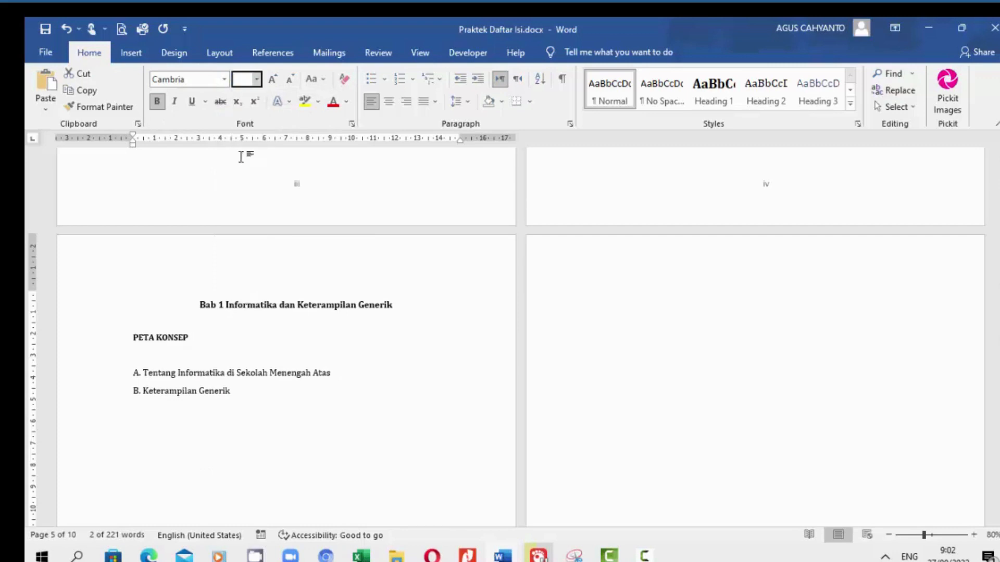
# Insert the picture peta konsep bab Ket.Generik.JPG from the gambar-gambar folder on the empty line below PETA KONSEP
pyautogui.click(173, 354)
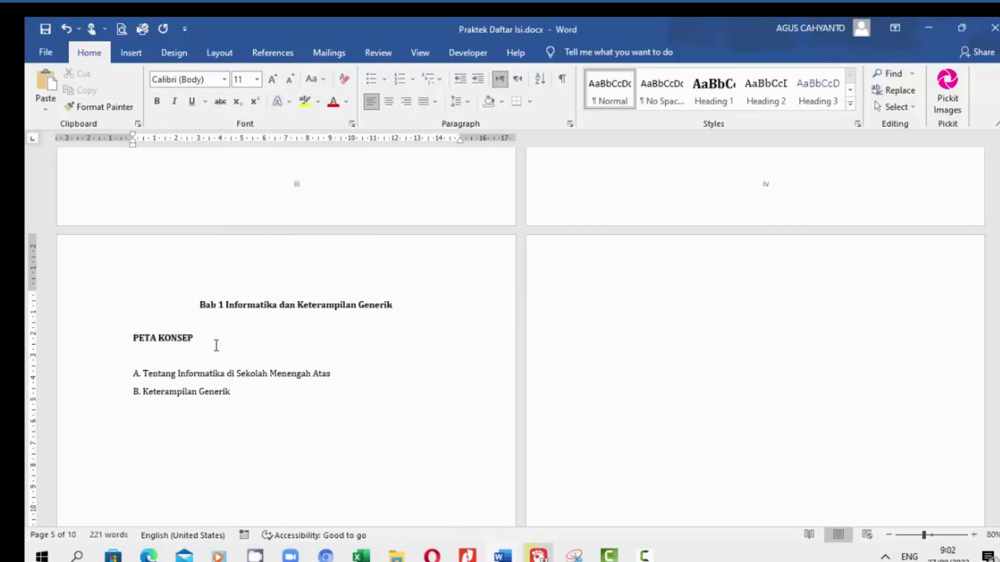
pyautogui.click(129, 54)
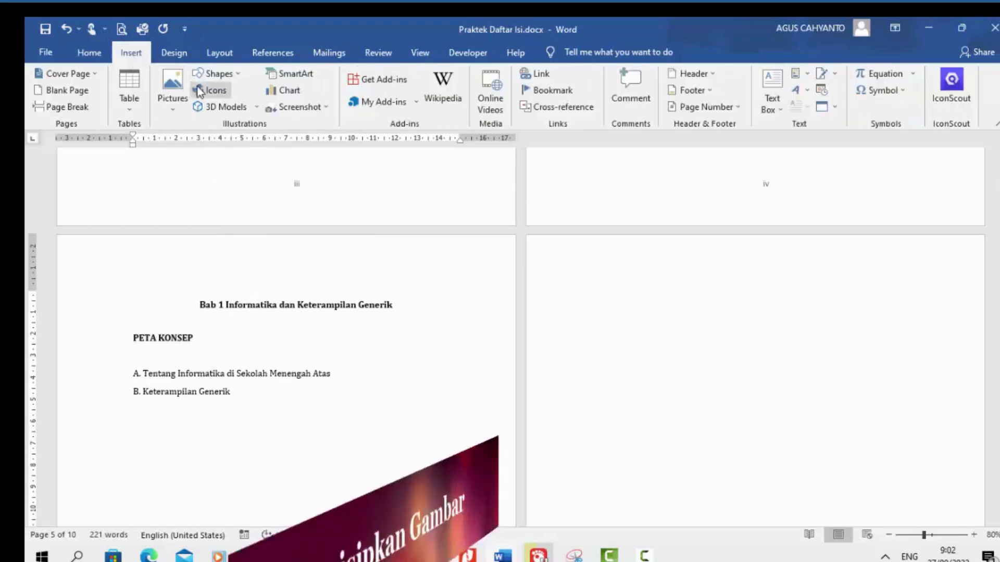
pyautogui.click(239, 75)
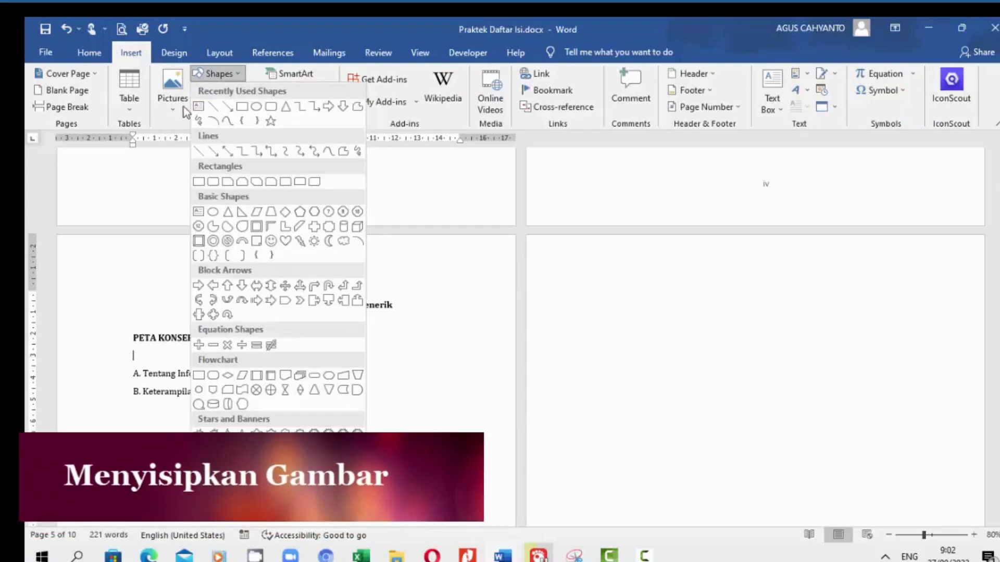
pyautogui.click(172, 94)
pyautogui.click(208, 147)
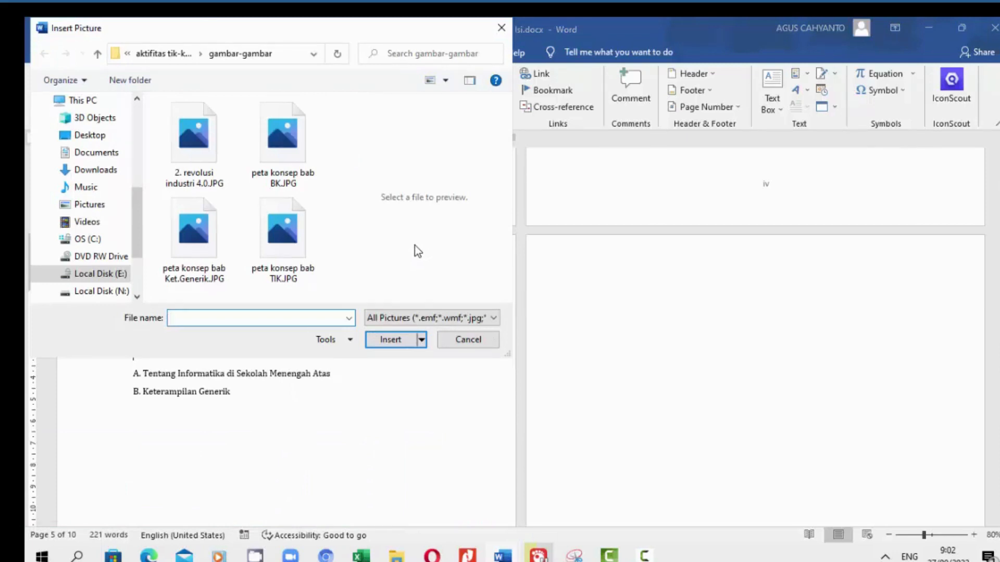
pyautogui.click(202, 241)
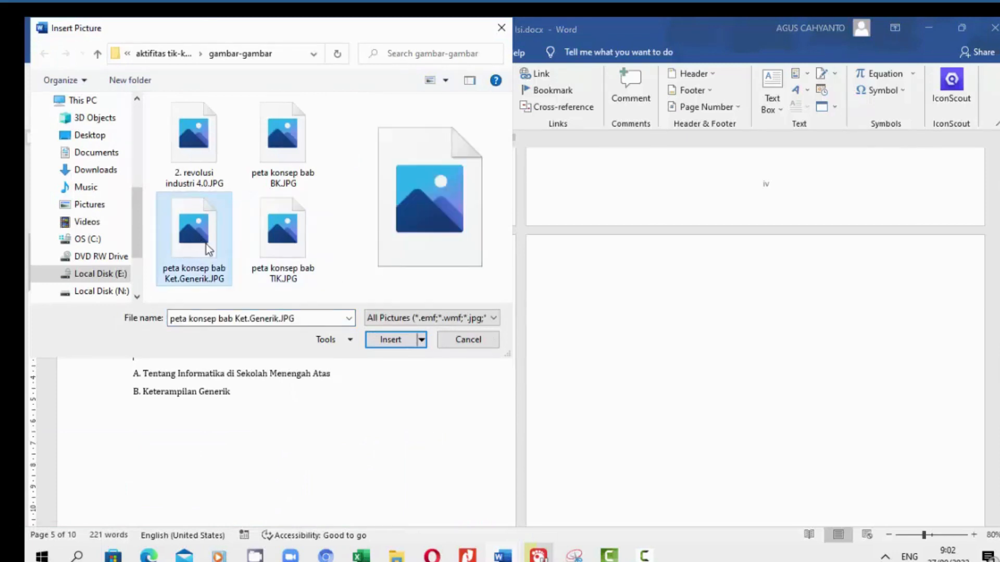
pyautogui.click(396, 345)
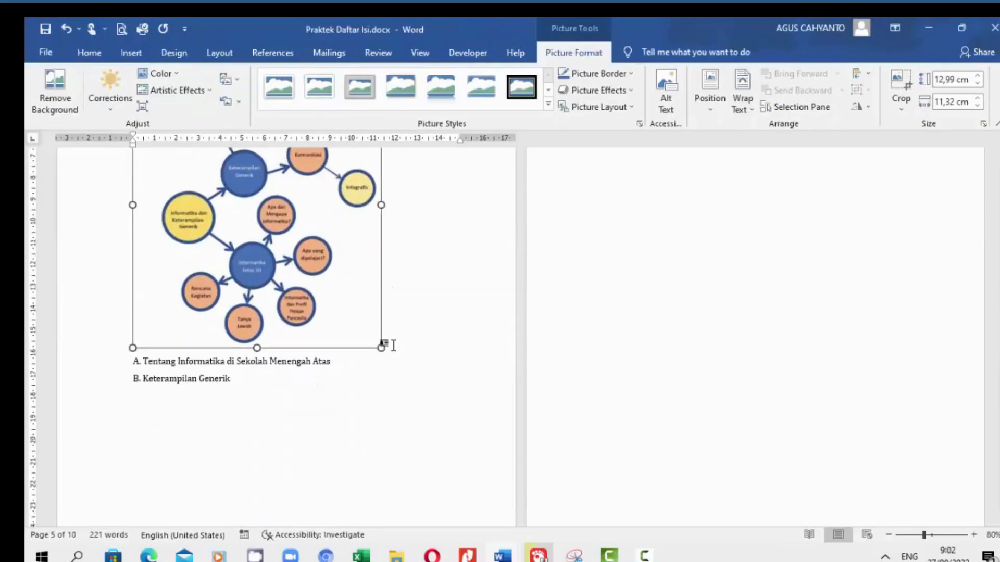
# Center the inserted concept map picture horizontally on the page
pyautogui.scroll(-5, 396, 346)
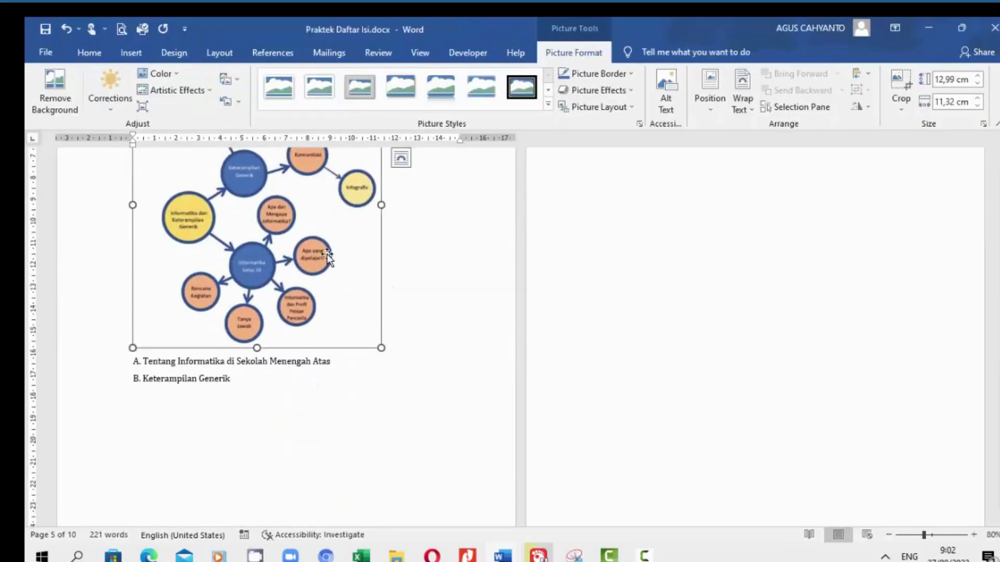
pyautogui.scroll(5, 352, 285)
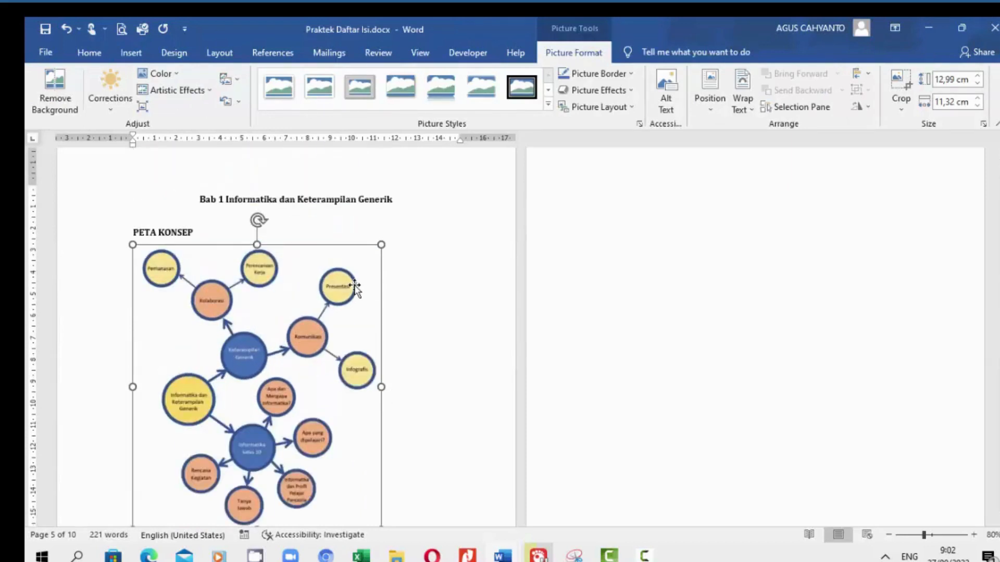
pyautogui.click(89, 52)
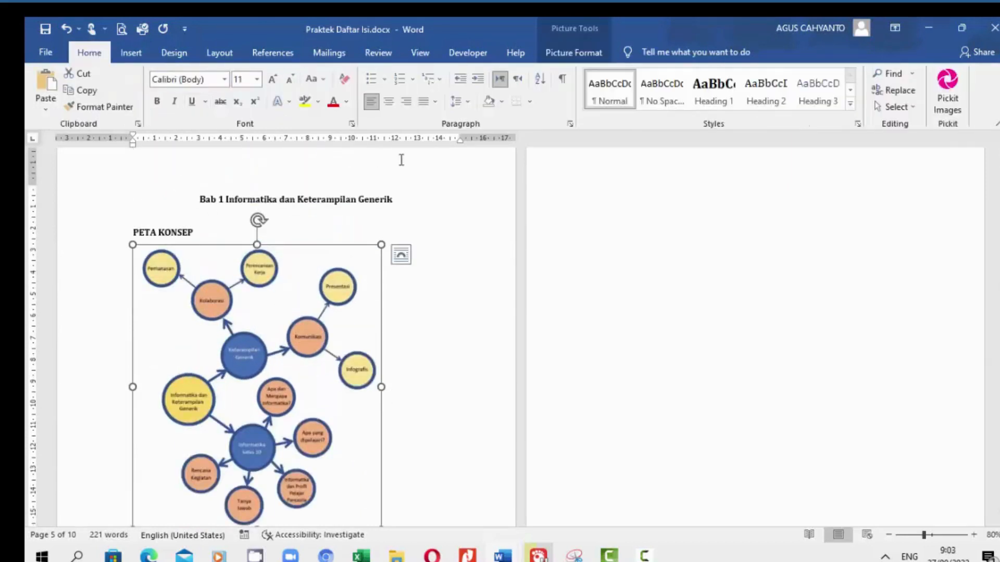
pyautogui.click(392, 101)
# Insert a numbered caption below the concept map picture, using a new caption label named Gambar
pyautogui.scroll(-4, 401, 335)
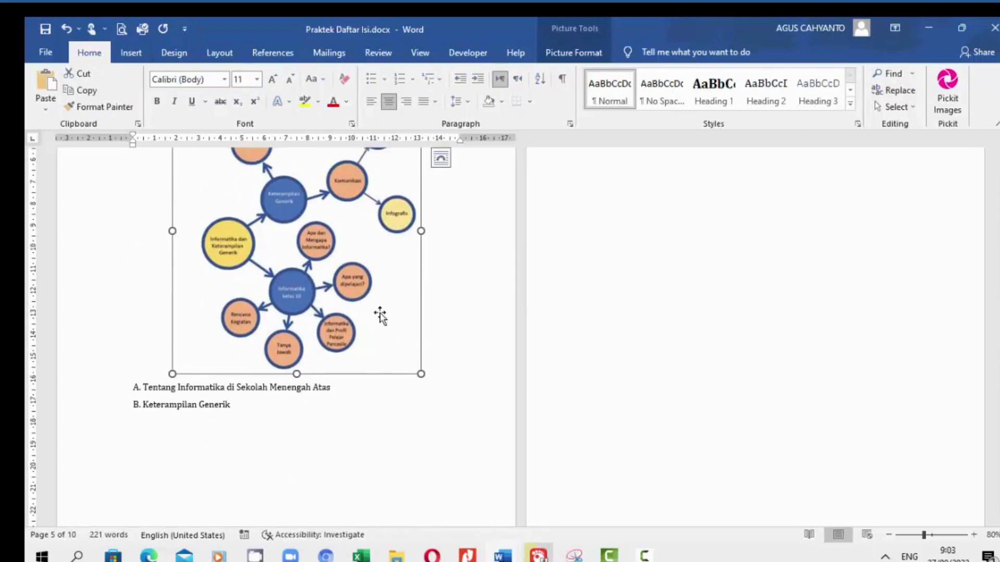
pyautogui.rightClick(367, 305)
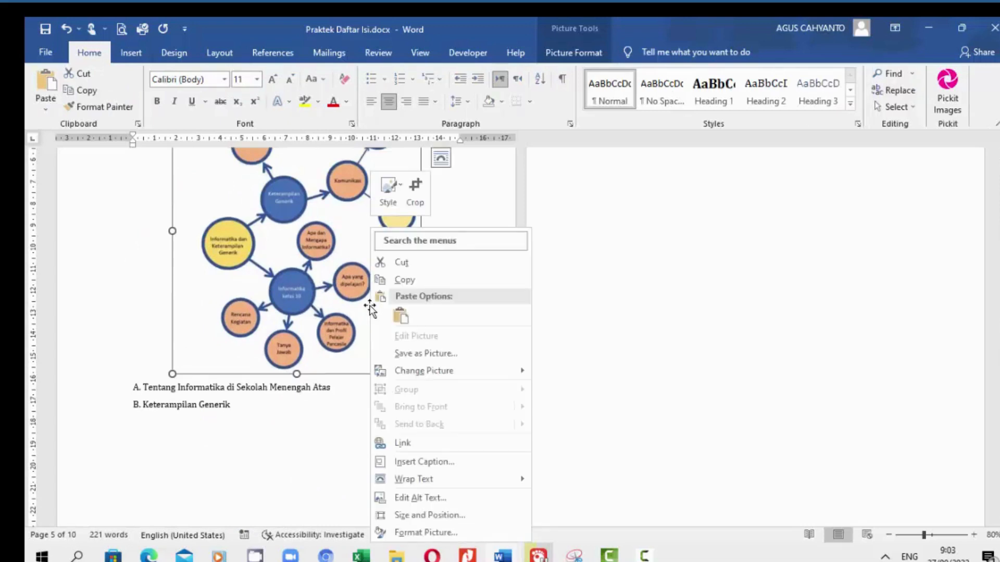
pyautogui.click(435, 464)
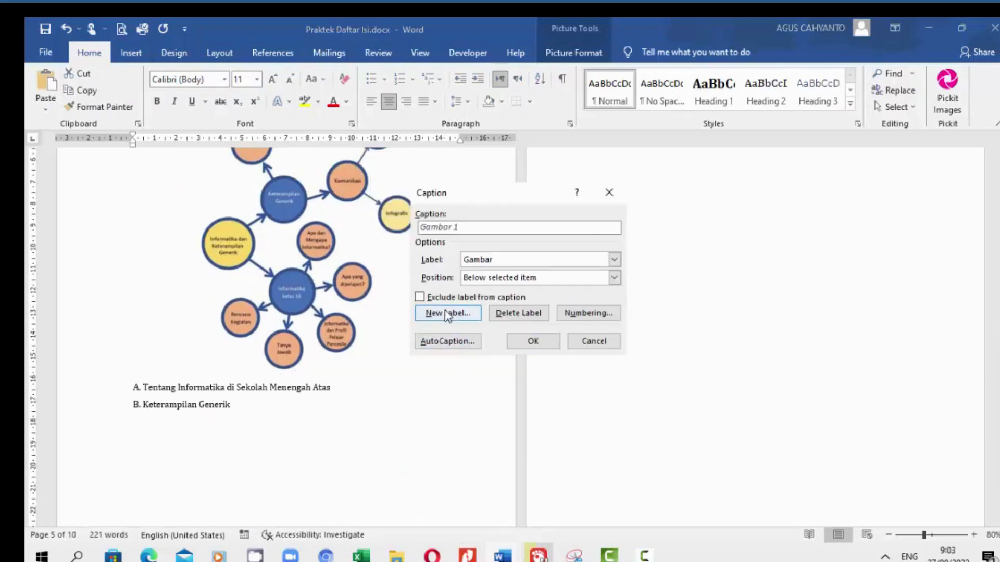
pyautogui.click(444, 311)
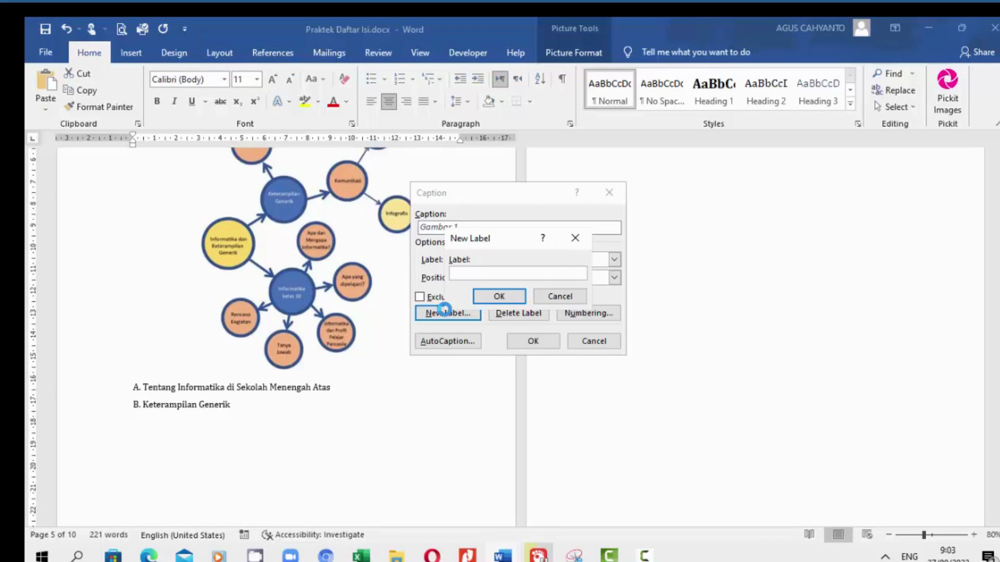
pyautogui.write('gambar')
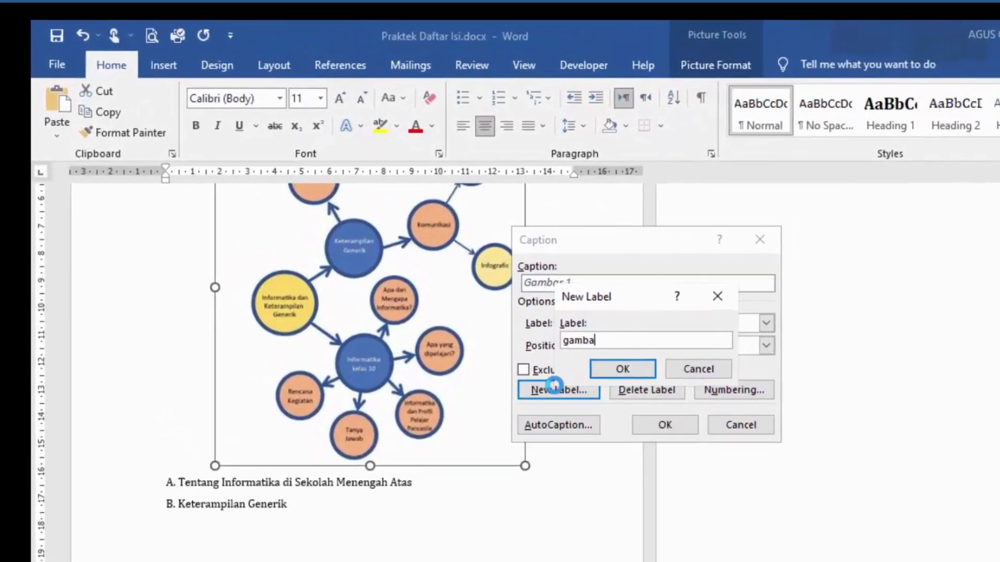
pyautogui.press('BackSpace')
pyautogui.press('BackSpace')
pyautogui.press('BackSpace')
pyautogui.press('BackSpace')
pyautogui.press('BackSpace')
pyautogui.write('Gambar')
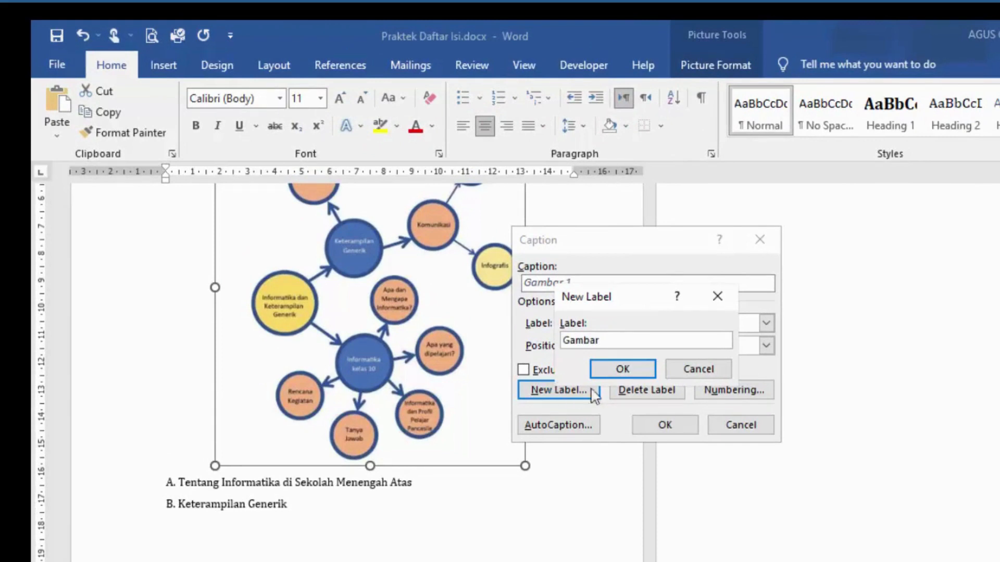
pyautogui.click(623, 369)
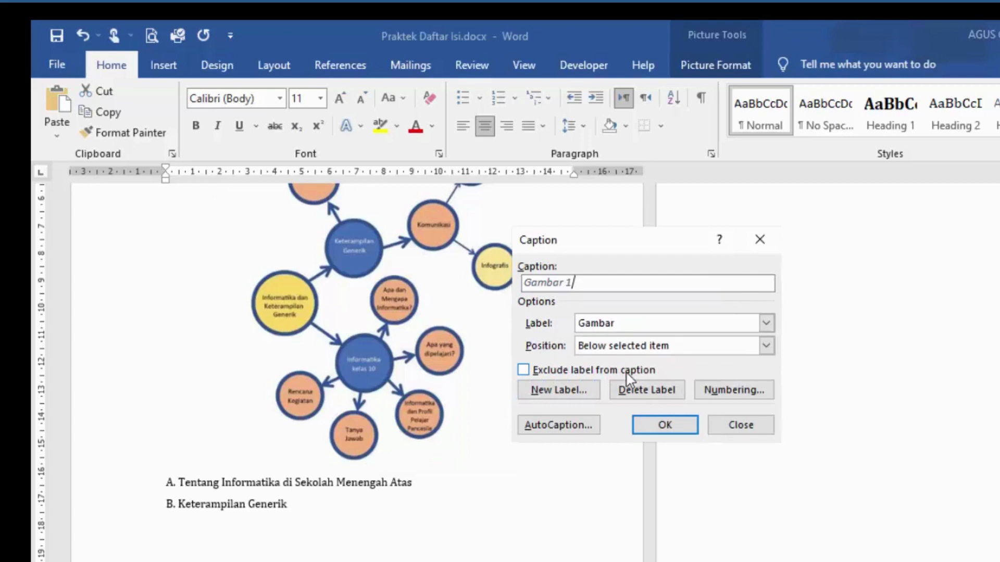
pyautogui.click(667, 427)
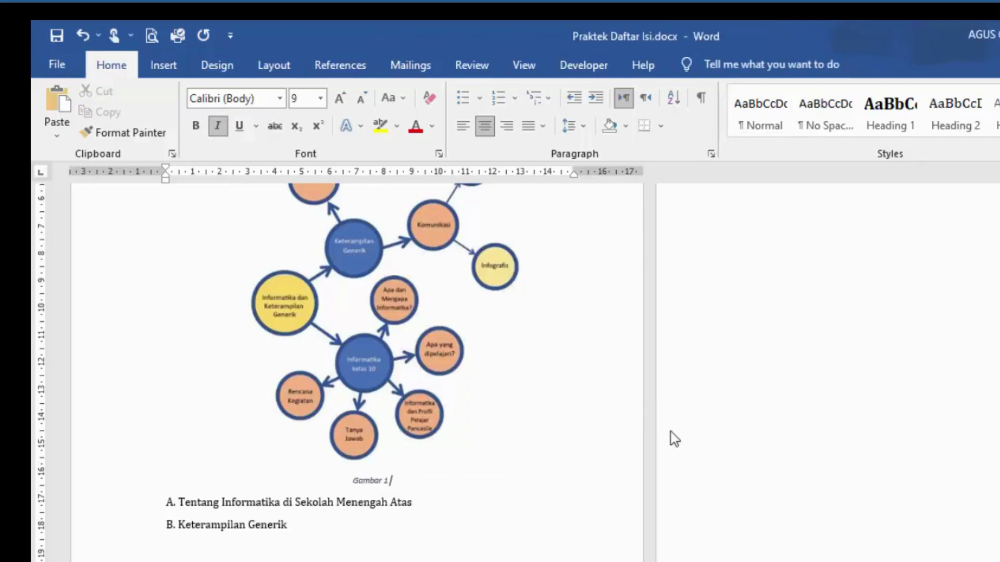
# Complete the Gambar 1 caption with the text "Peta Konsep Informatika dan Keterampilan generik" and add an empty line after it
pyautogui.write('Peta Konsep')
pyautogui.write('informa')
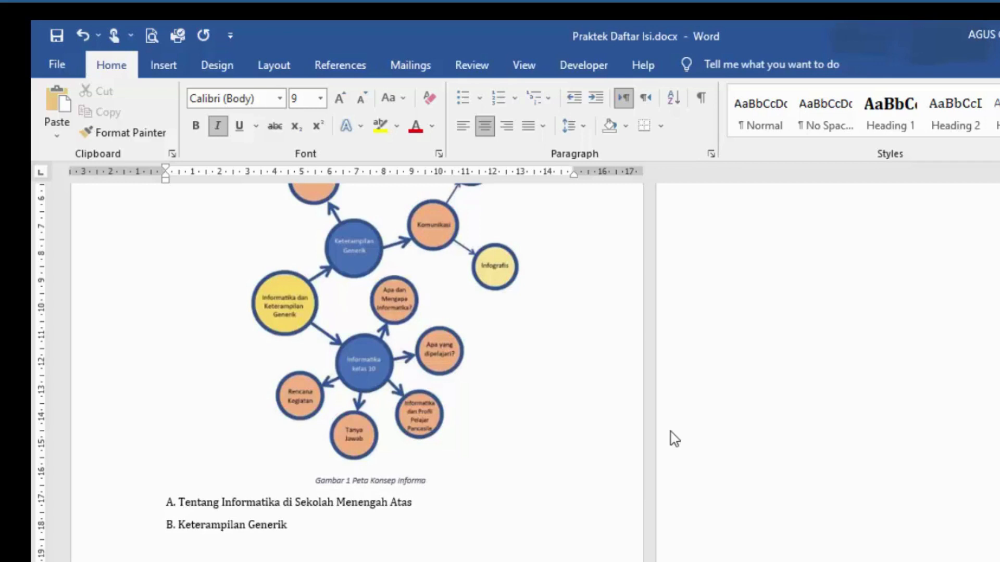
pyautogui.write('tika')
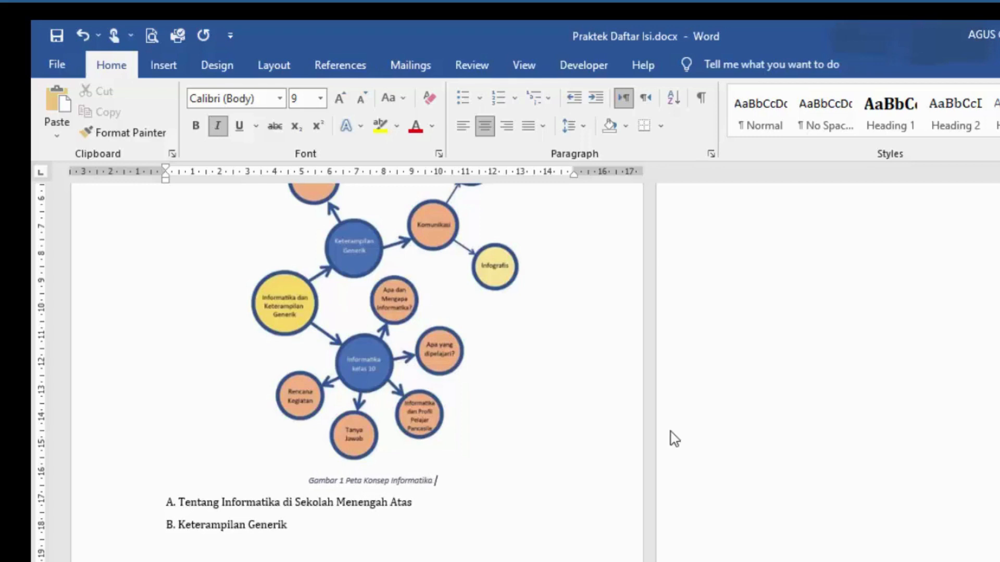
pyautogui.write(' dan Kter')
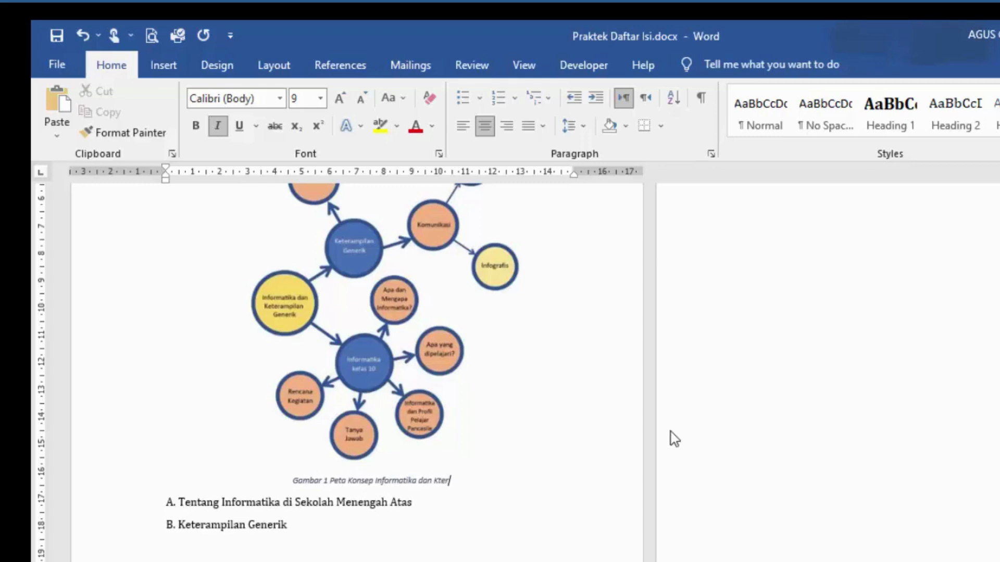
pyautogui.press('BackSpace')
pyautogui.press('BackSpace')
pyautogui.press('BackSpace')
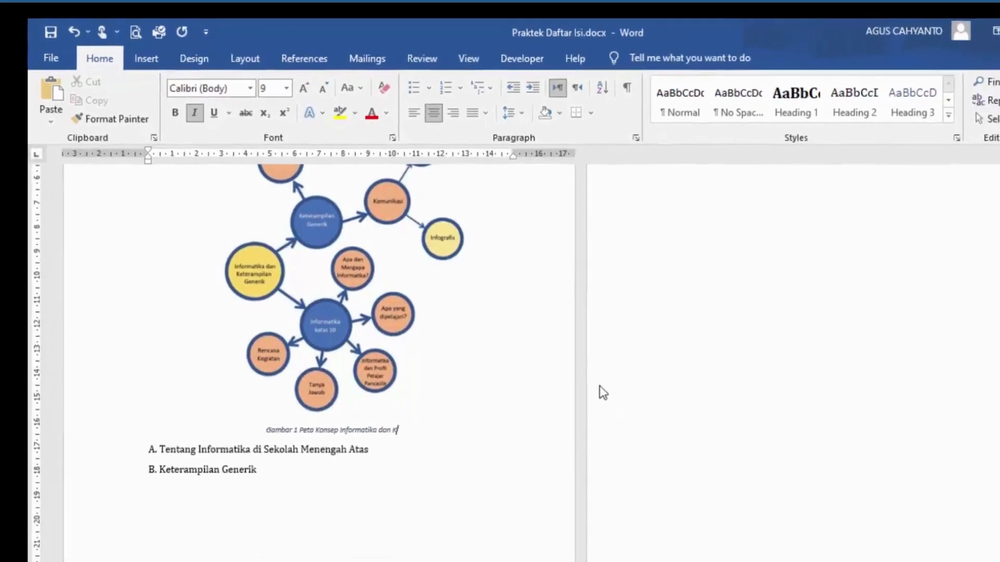
pyautogui.write('e')
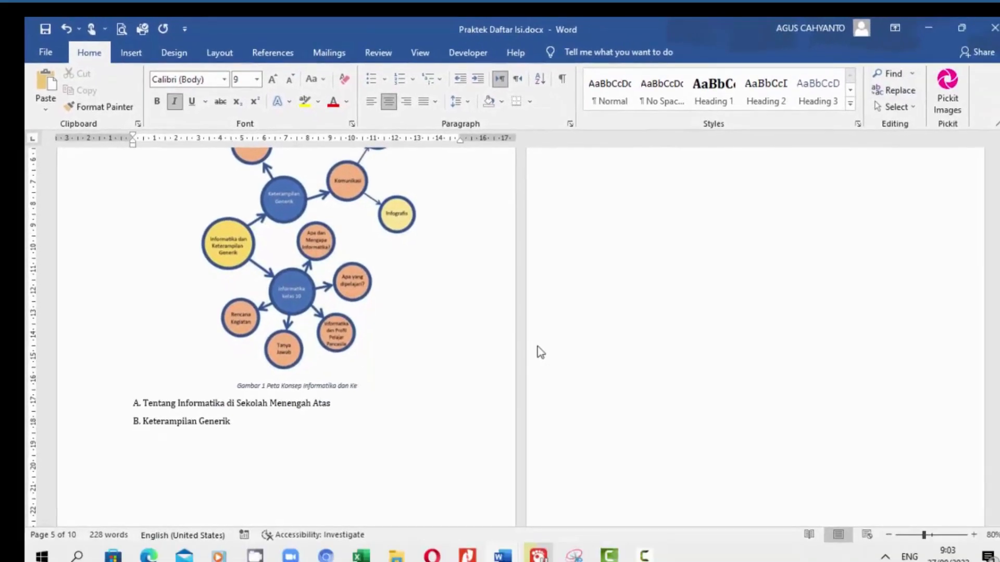
pyautogui.write('teram')
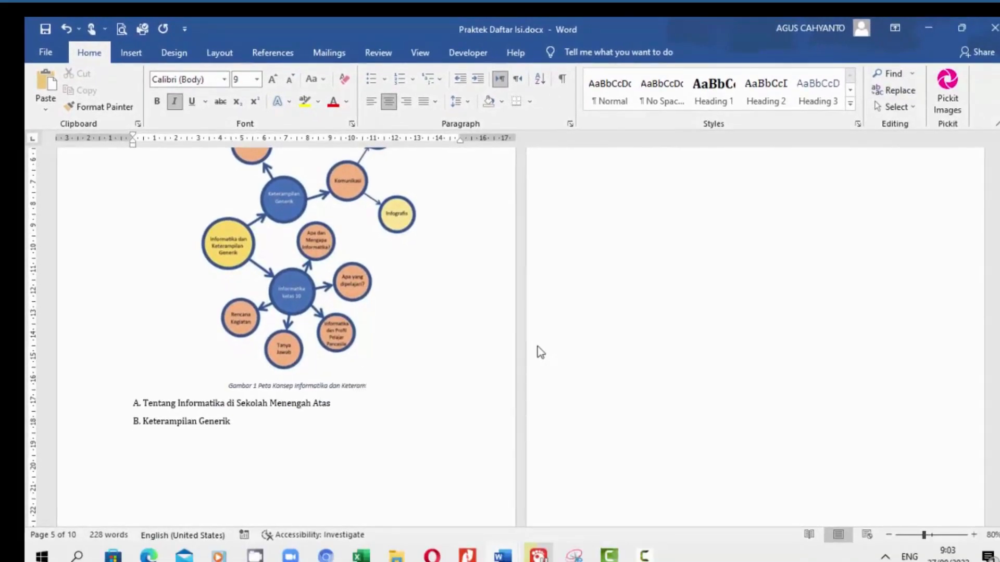
pyautogui.write('pilan generik')
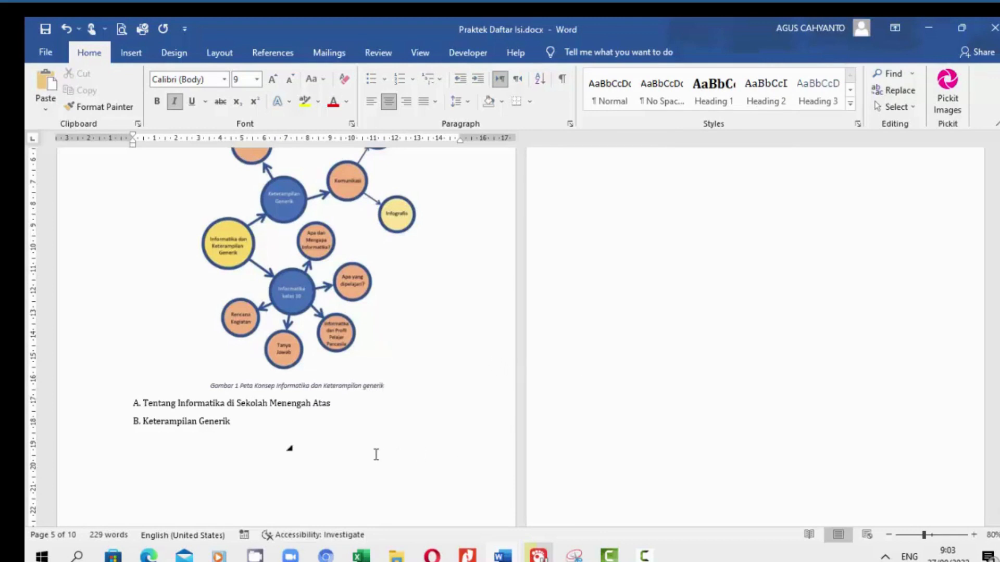
pyautogui.press('Return')
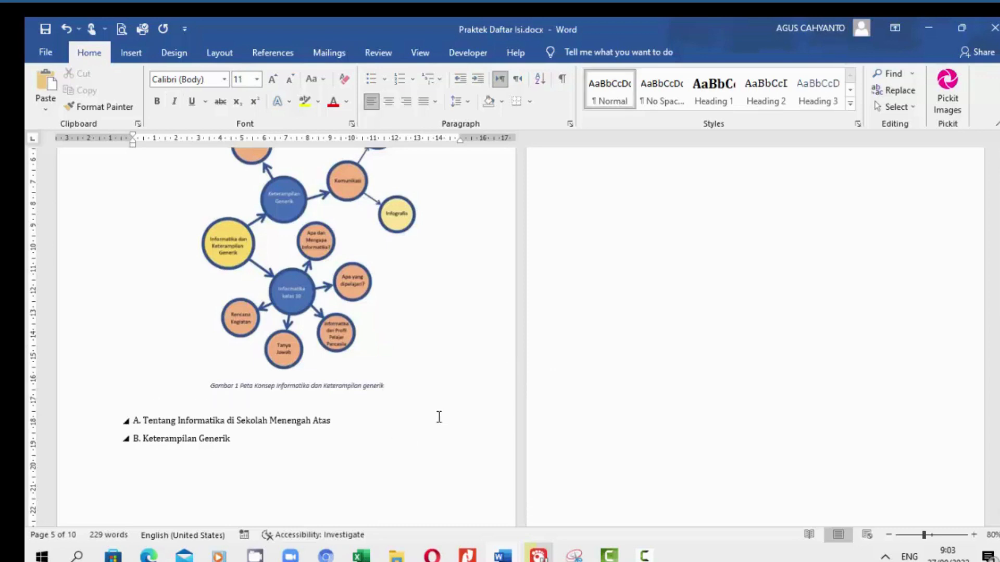
# Add the line PETA KONSEP below the heading Bab 2 Berpikir Komputasional, with an empty line above and below it
pyautogui.scroll(5, 438, 414)
pyautogui.scroll(3, 365, 390)
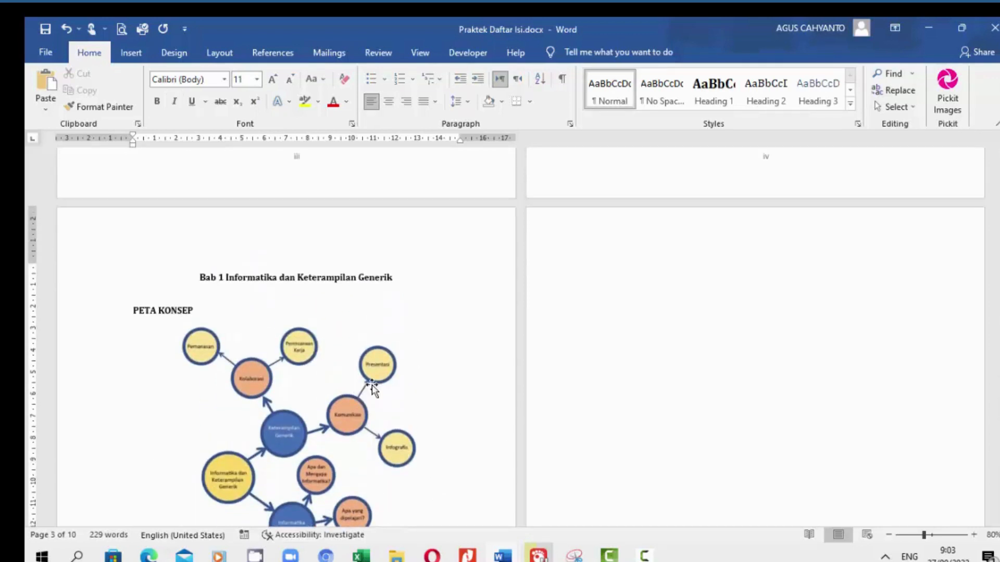
pyautogui.scroll(-5, 608, 362)
pyautogui.scroll(-10, 608, 361)
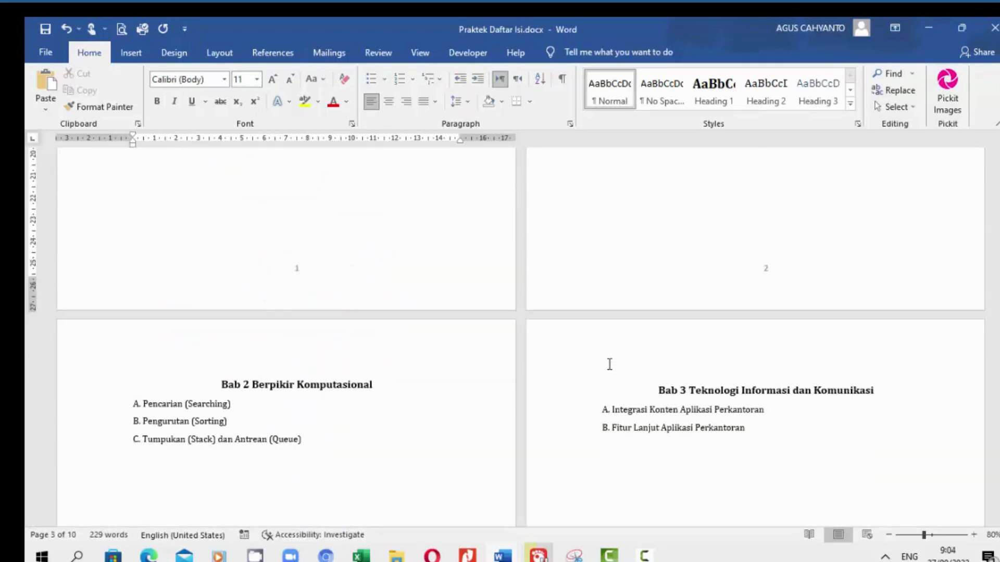
pyautogui.click(379, 359)
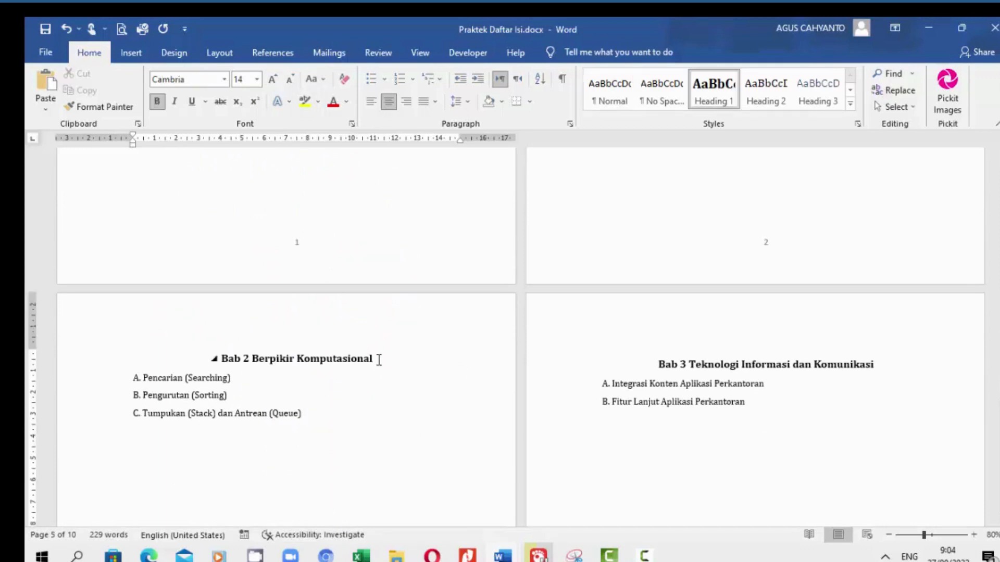
pyautogui.press('Return')
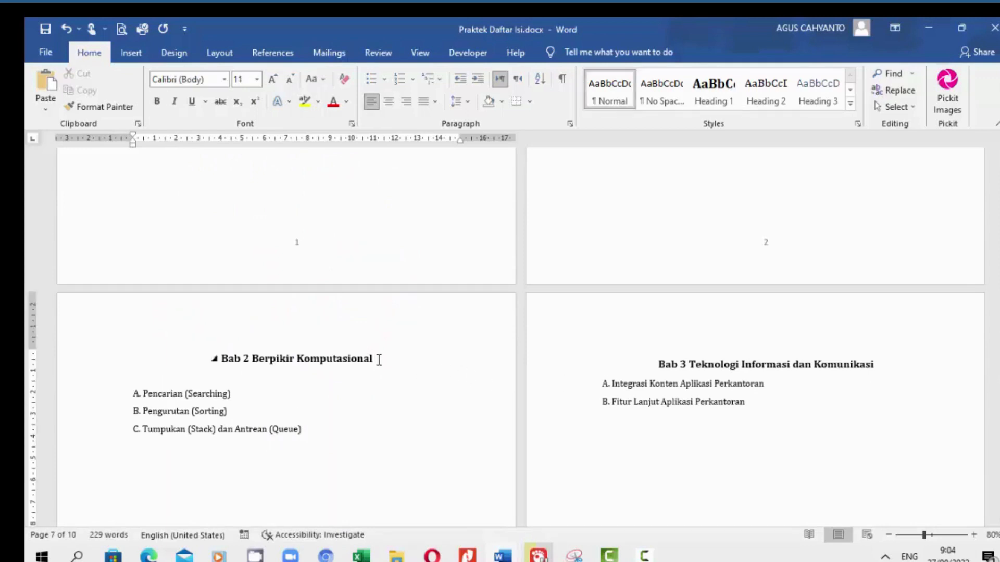
pyautogui.press('Return')
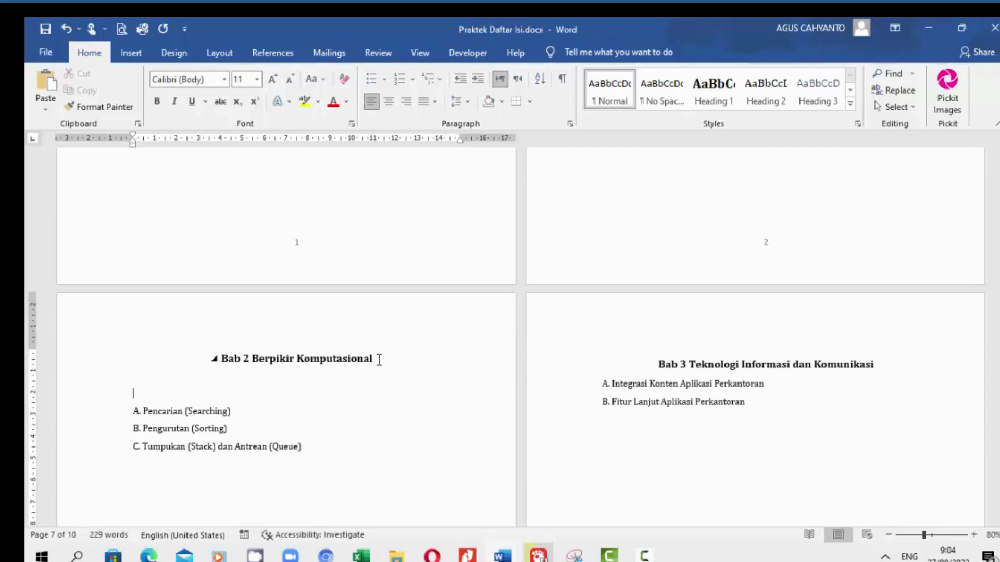
pyautogui.write('PETA KONSEP')
pyautogui.press('Return')
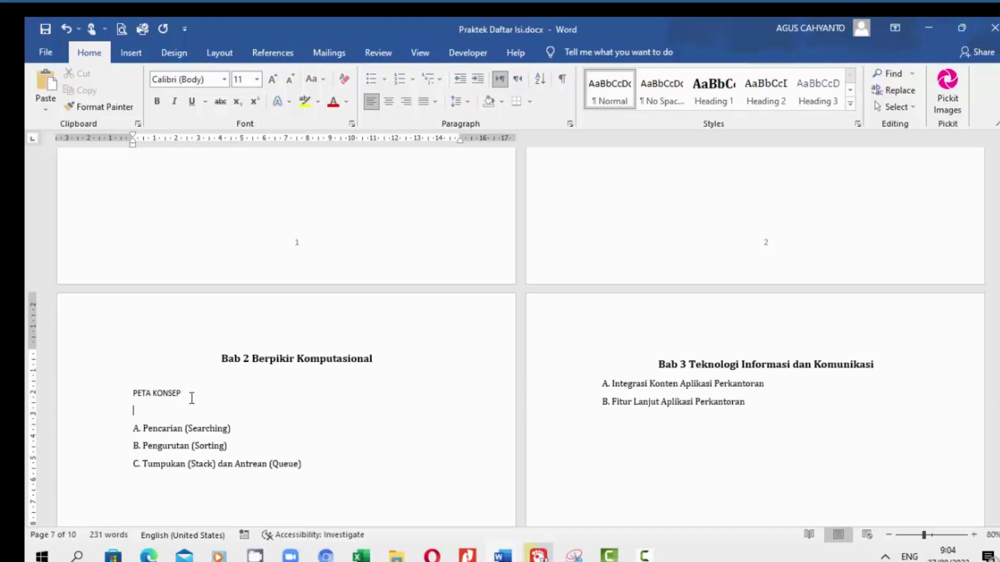
# Format the PETA KONSEP line under Bab 2 as bold Cambria, size 12
pyautogui.moveTo(192, 396); pyautogui.dragTo(131, 395)
pyautogui.click(156, 101)
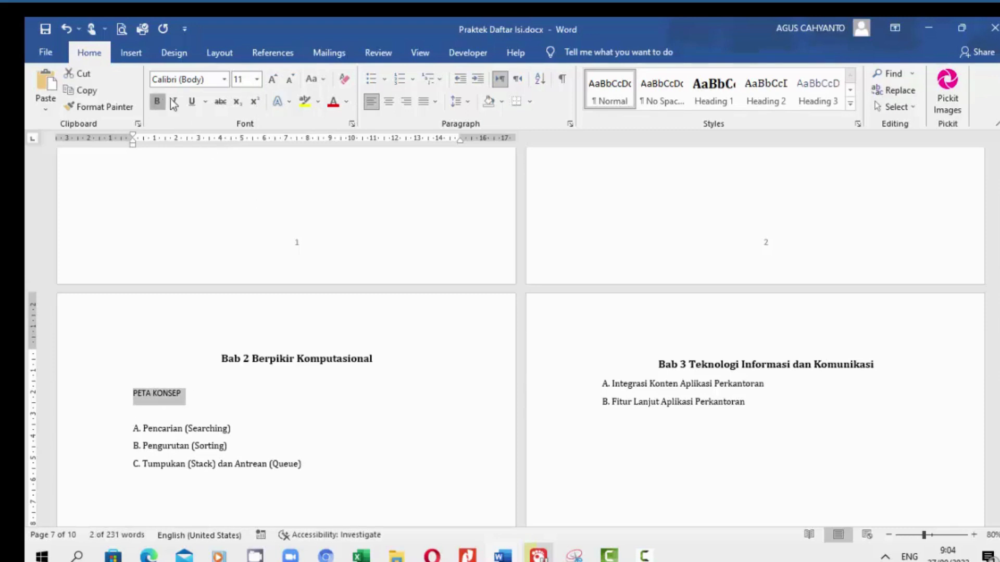
pyautogui.click(223, 79)
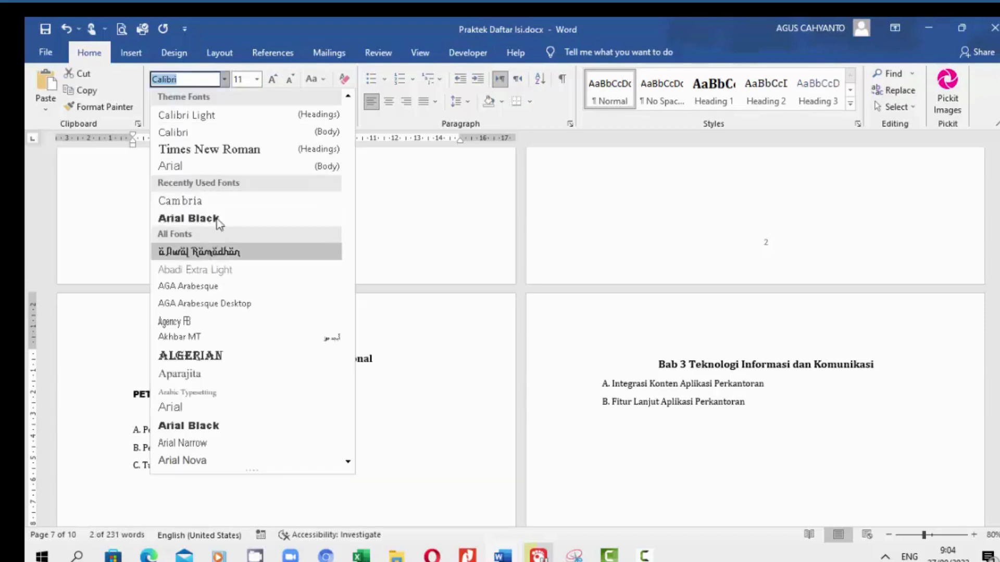
pyautogui.click(219, 199)
pyautogui.click(256, 79)
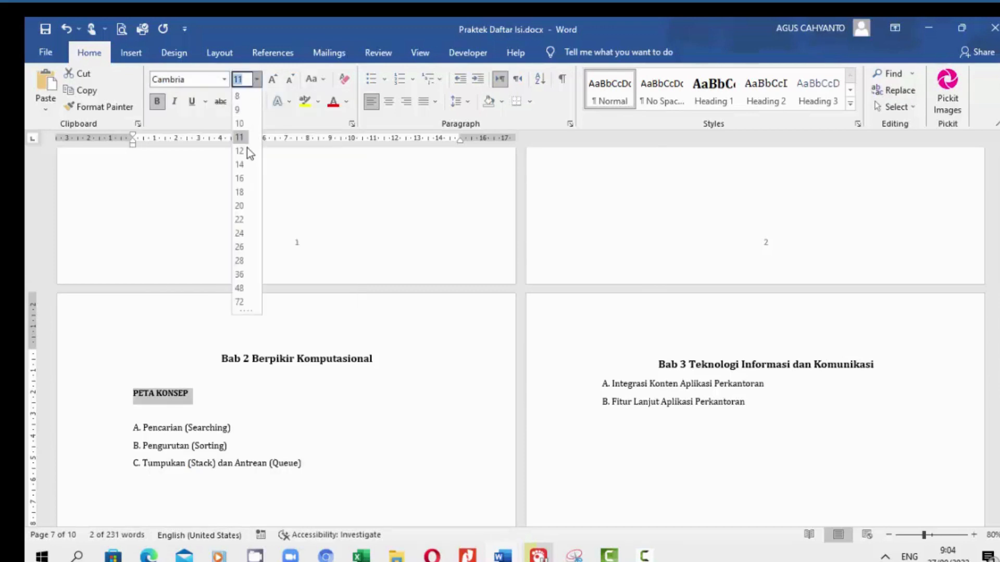
pyautogui.click(246, 151)
# Insert the picture peta konsep bab BK.JPG on the empty line below PETA KONSEP in Bab 2 and center it
pyautogui.click(168, 411)
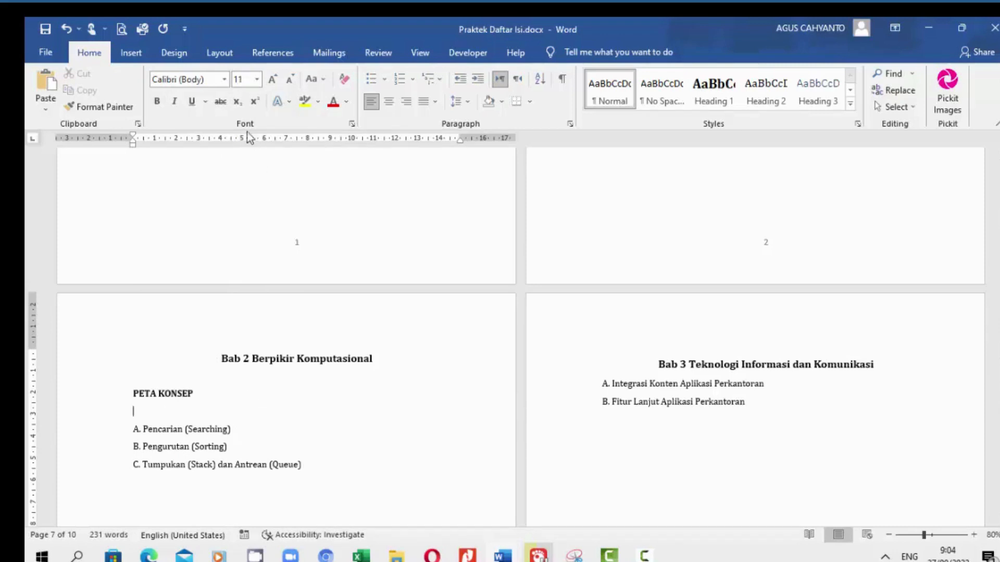
pyautogui.click(129, 56)
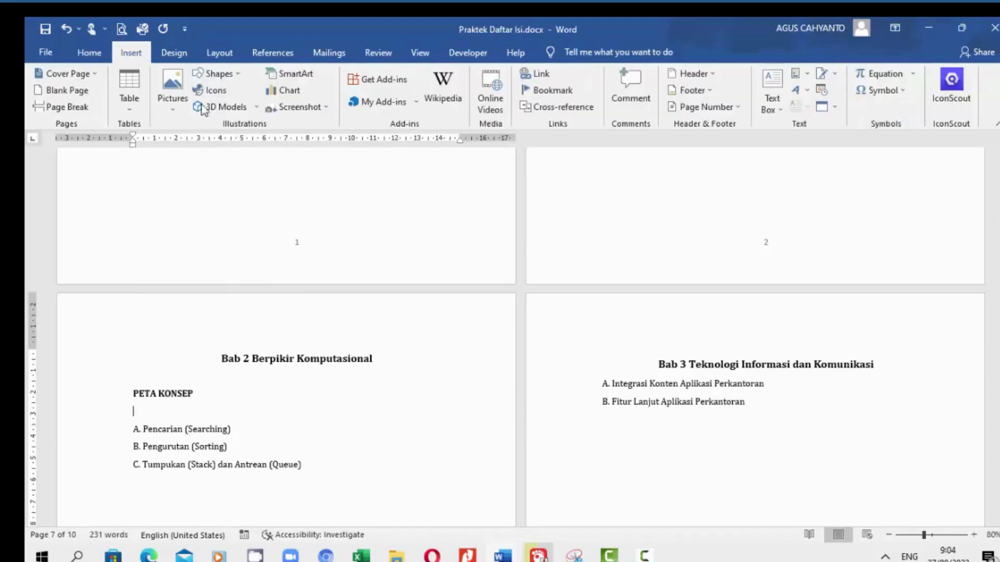
pyautogui.click(174, 104)
pyautogui.click(203, 143)
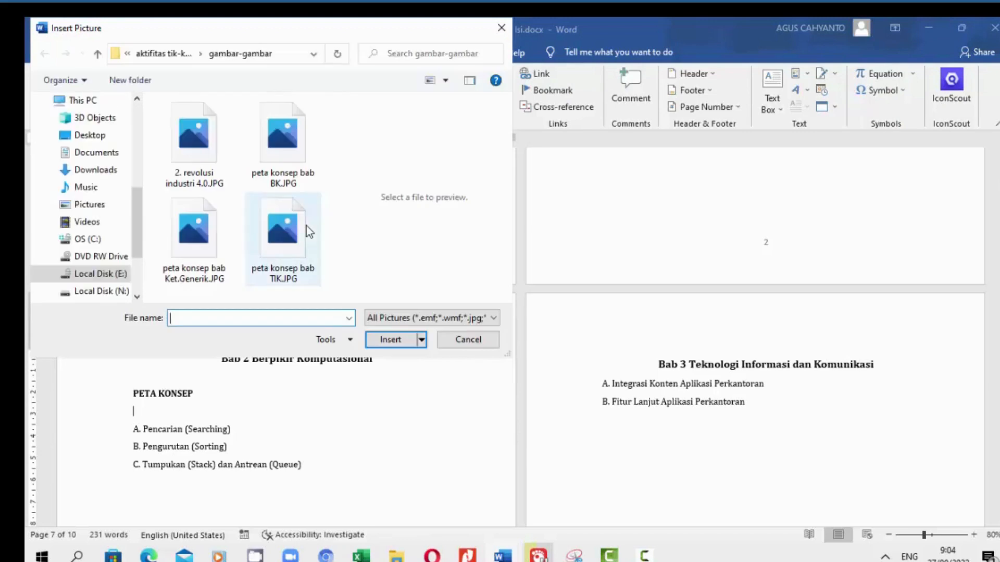
pyautogui.click(284, 144)
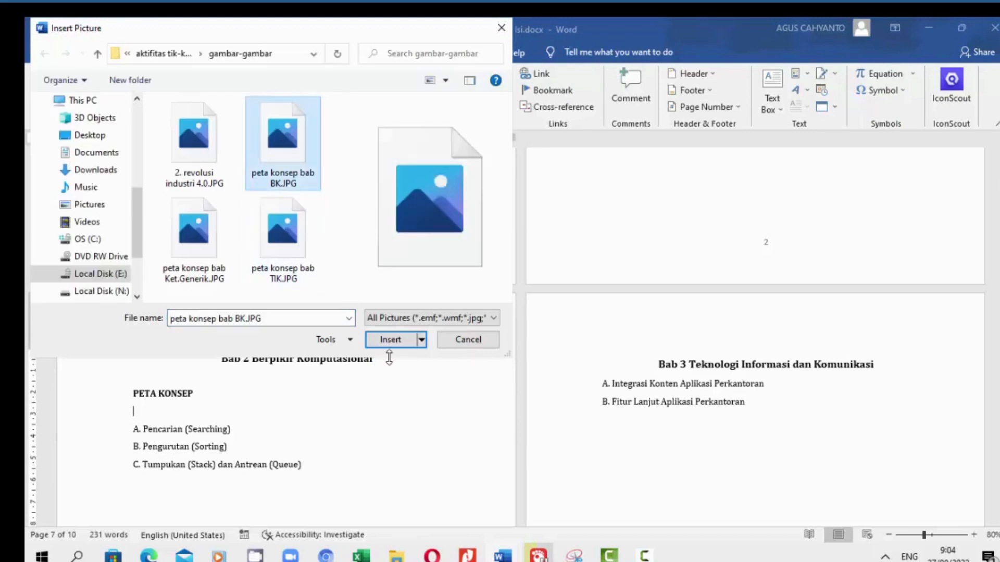
pyautogui.click(390, 339)
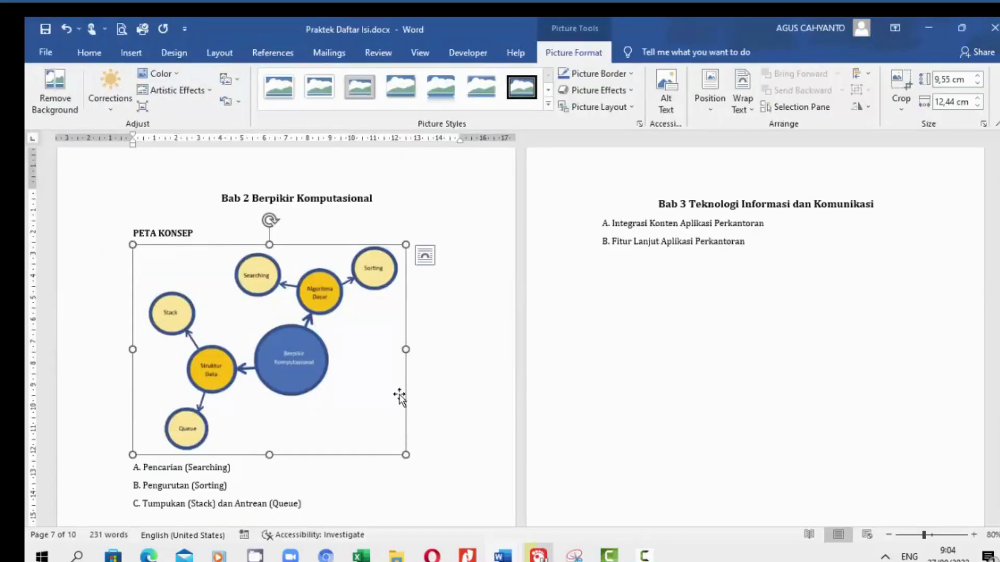
pyautogui.click(90, 52)
pyautogui.click(388, 101)
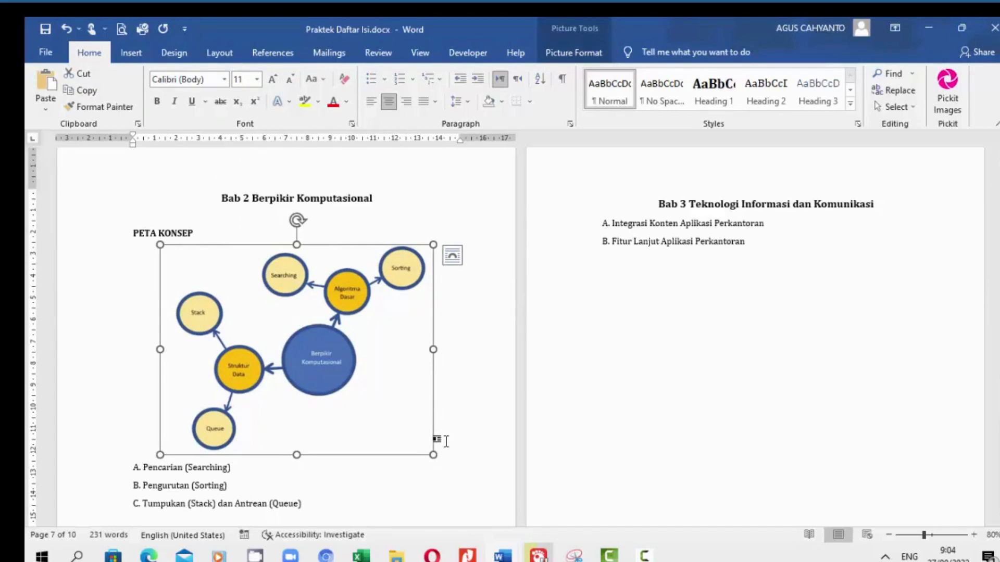
# Caption the Bab 2 concept map below the picture as "Gambar 2 Peta Konsep Berfikir Komputasional"
pyautogui.rightClick(336, 323)
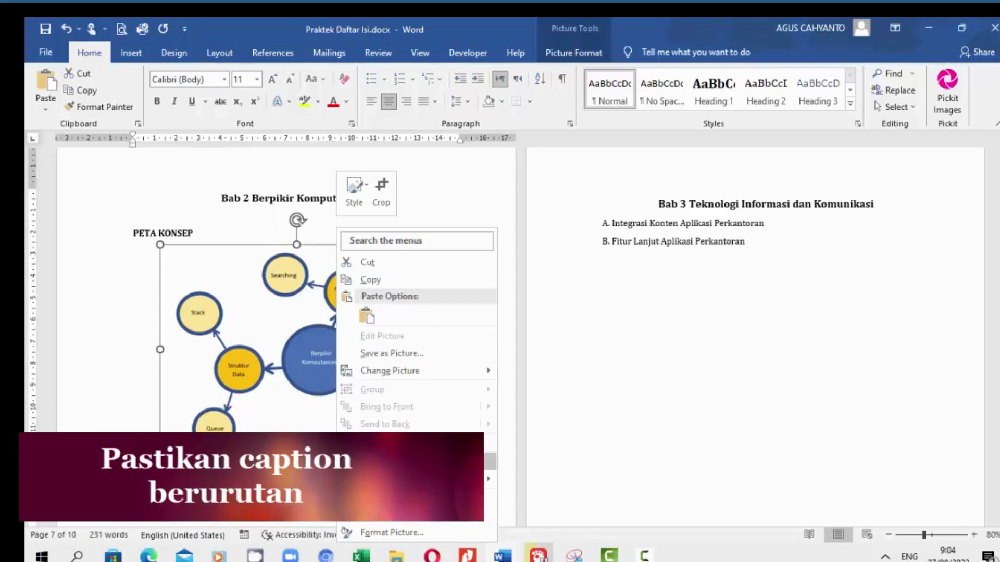
pyautogui.click(405, 462)
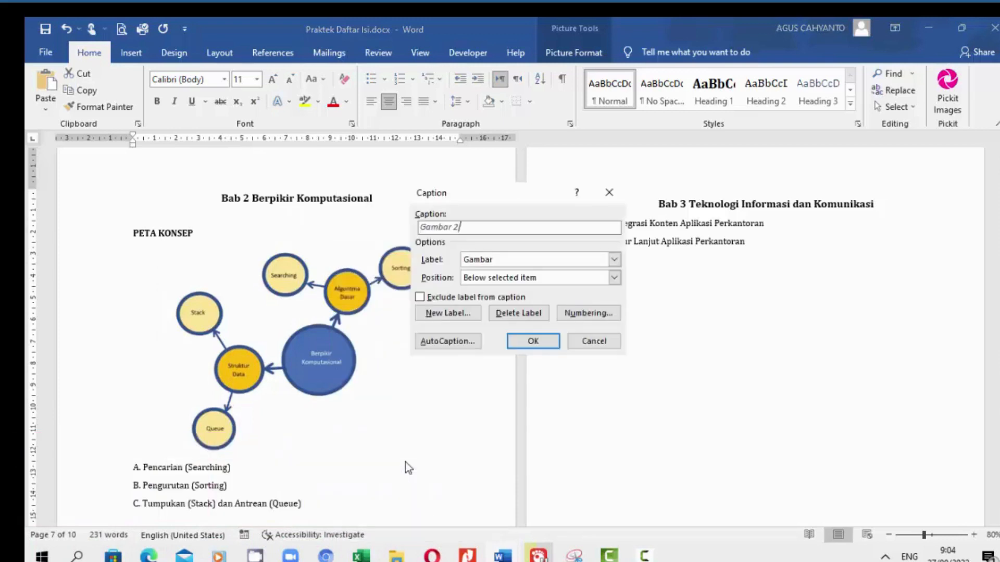
pyautogui.click(533, 342)
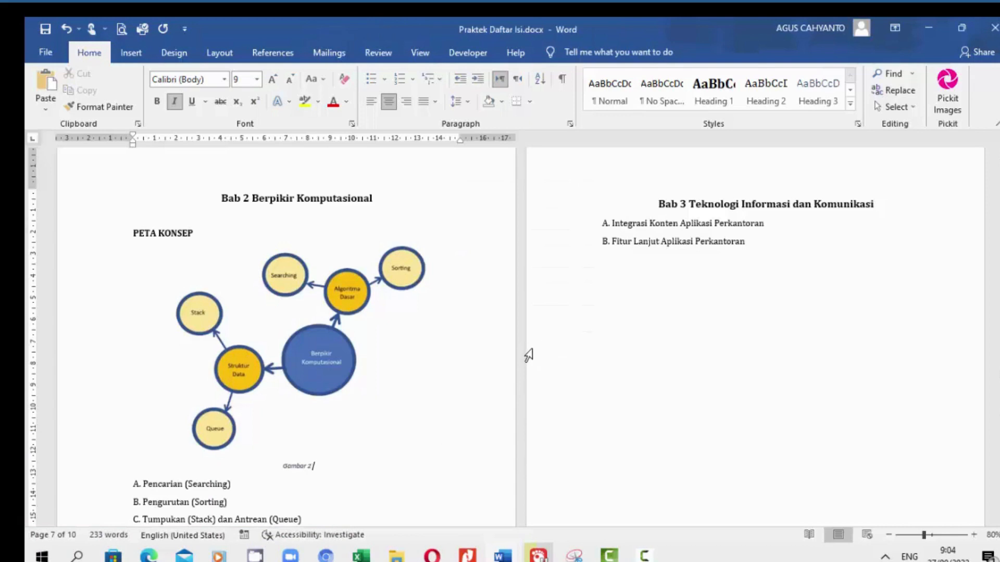
pyautogui.write('Peta Konsep Berfikir Komputasional')
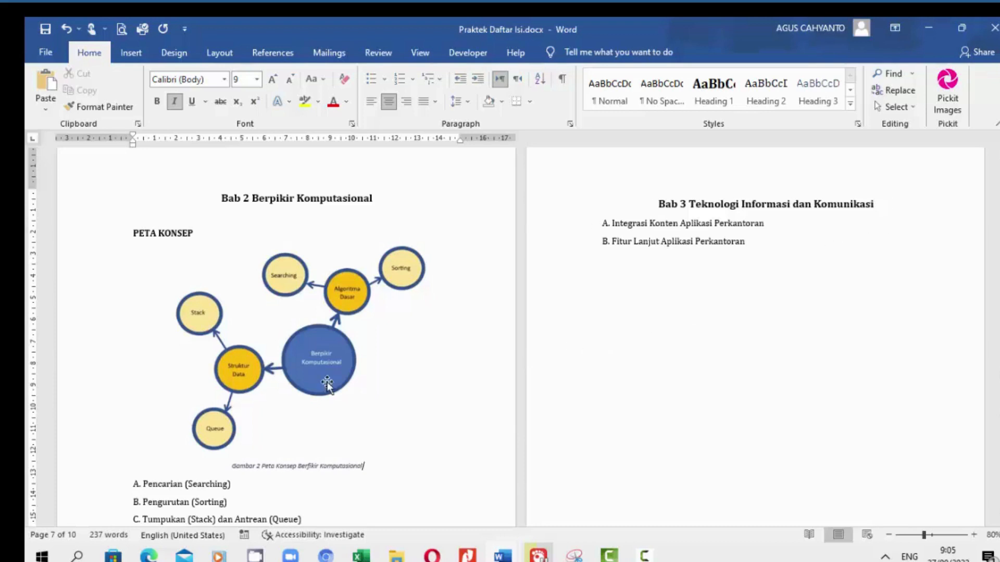
# Add an empty, unnumbered line below the Bab 1 subheading A. Tentang Informatika di Sekolah Menengah Atas
pyautogui.scroll(-3, 333, 395)
pyautogui.scroll(-4, 334, 395)
pyautogui.scroll(4, 334, 395)
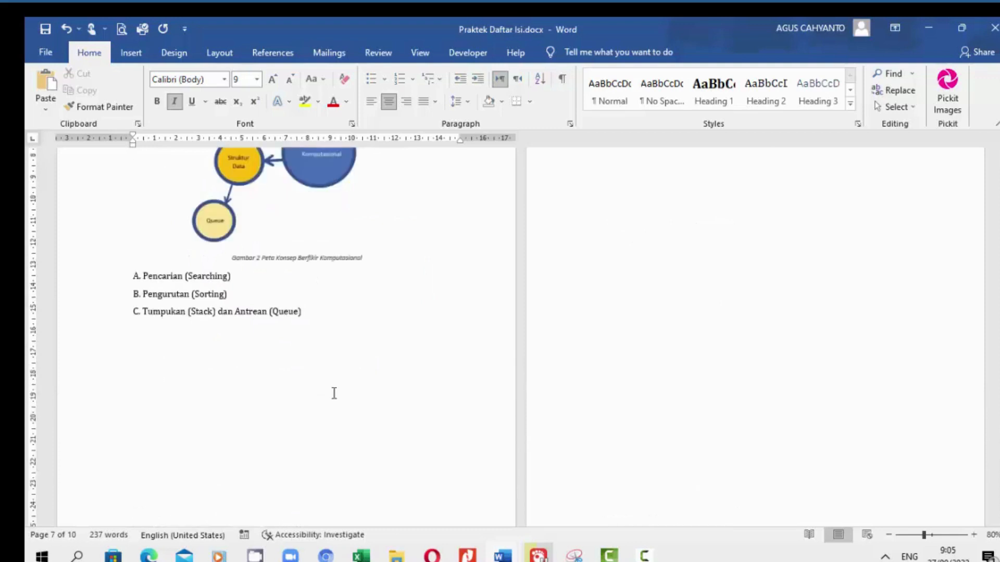
pyautogui.scroll(10, 333, 393)
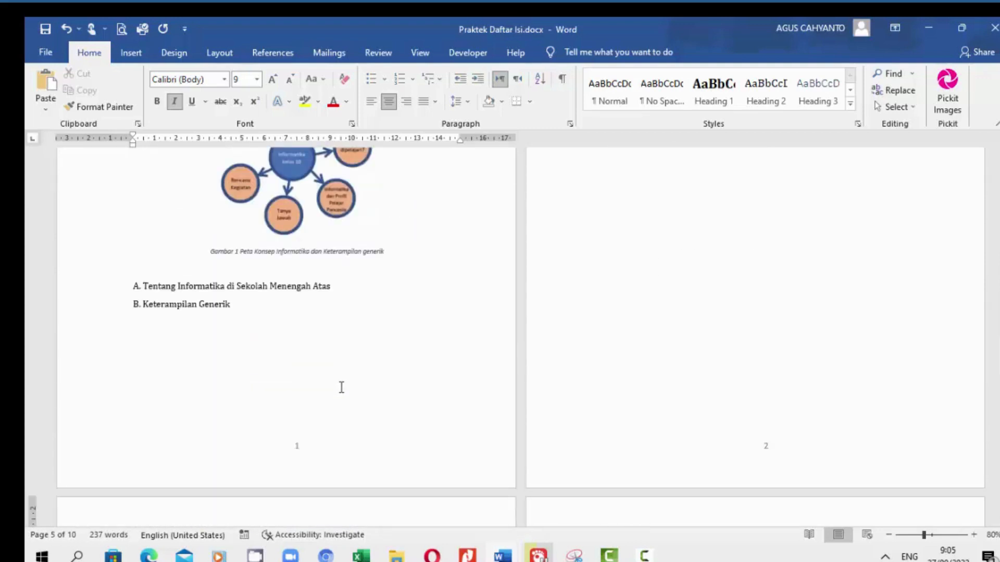
pyautogui.click(337, 286)
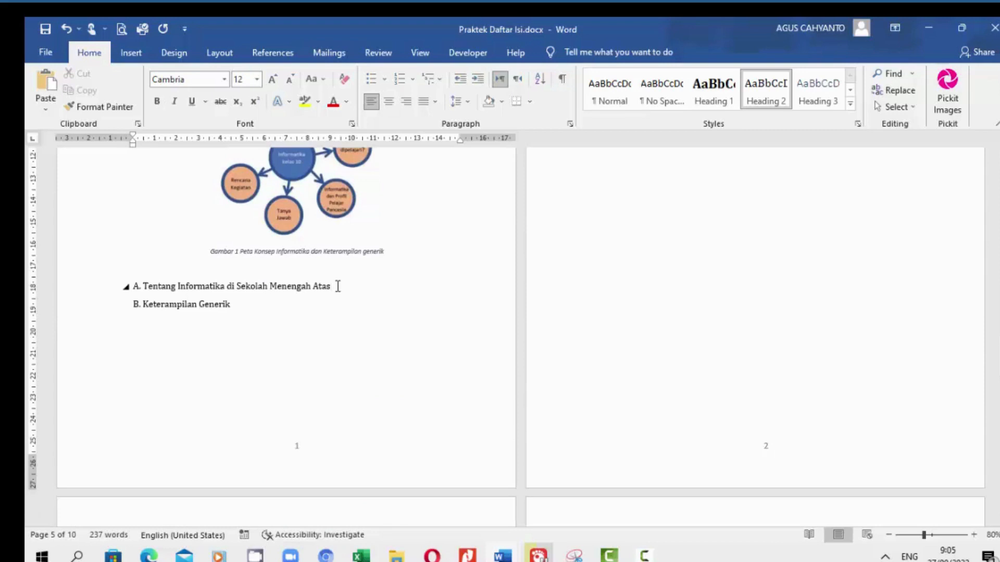
pyautogui.press('Return')
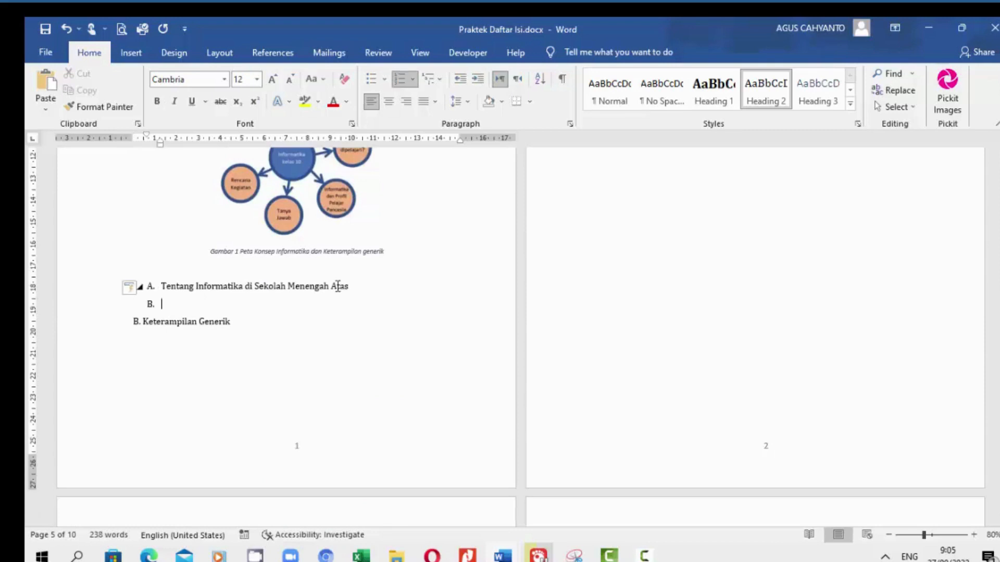
pyautogui.press('BackSpace')
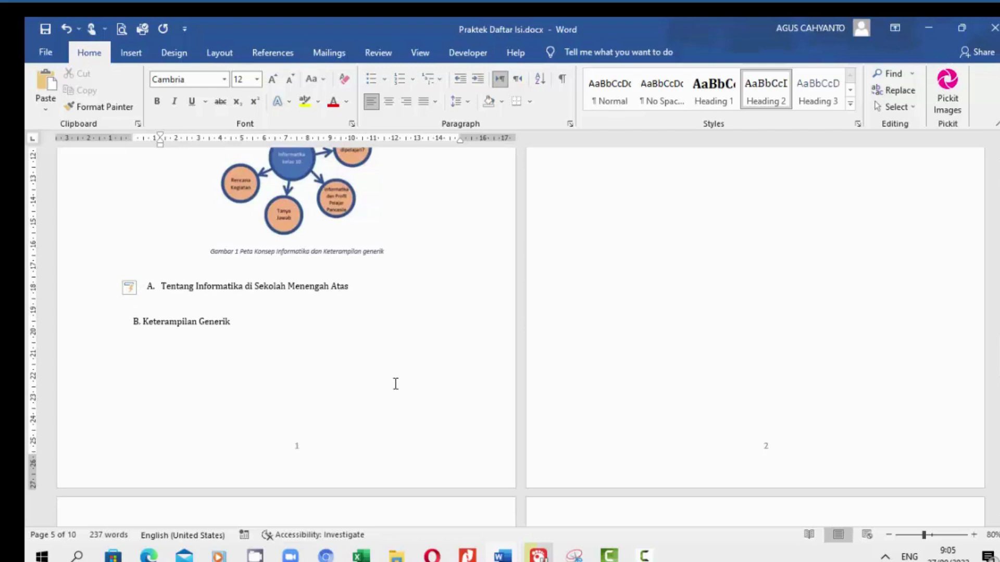
# Insert the picture 2. revolusi industri 4.0.JPG on the empty line below subheading A of Bab 1 and center it
pyautogui.scroll(-6, 396, 384)
pyautogui.scroll(-4, 391, 404)
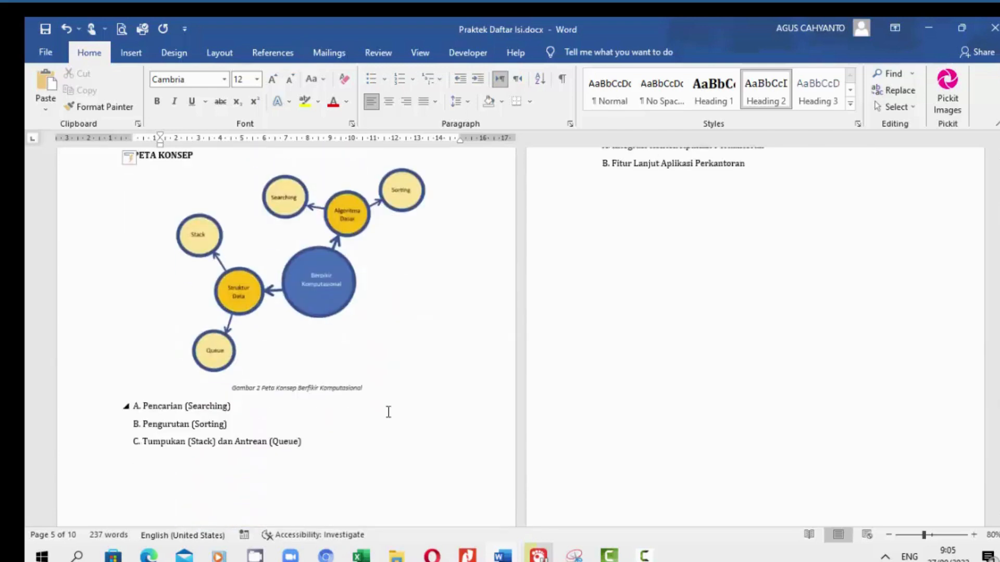
pyautogui.scroll(-6, 388, 412)
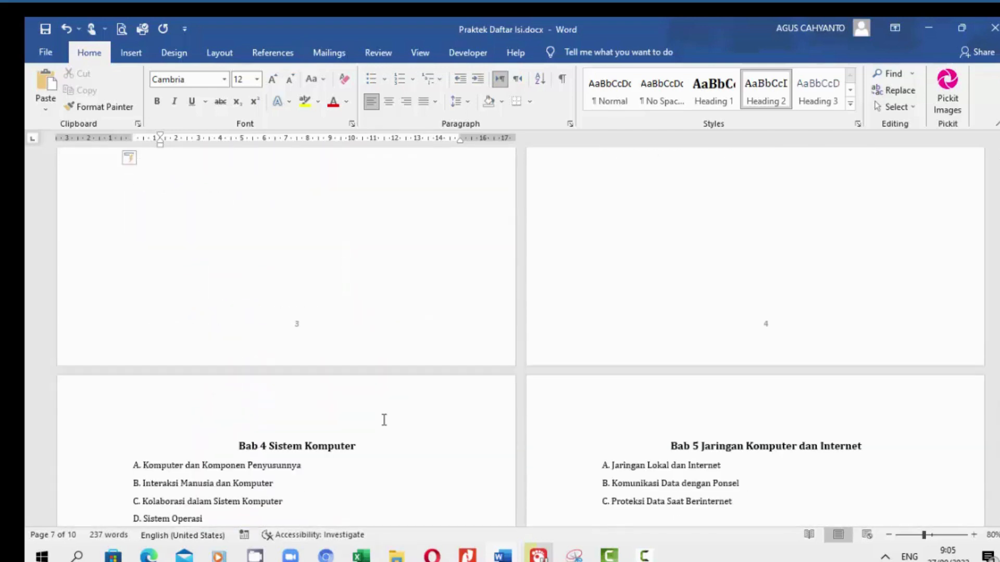
pyautogui.scroll(15, 383, 421)
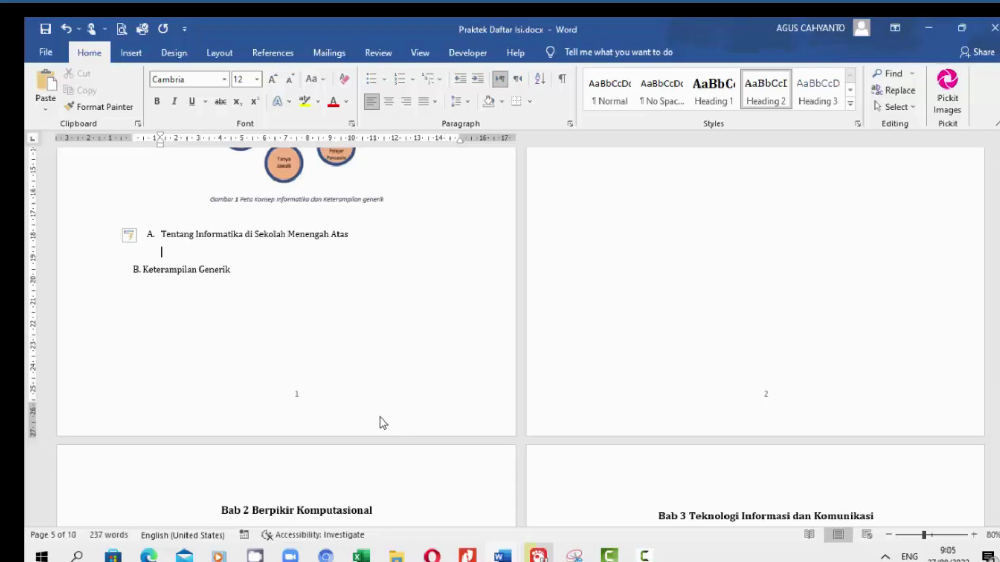
pyautogui.click(131, 52)
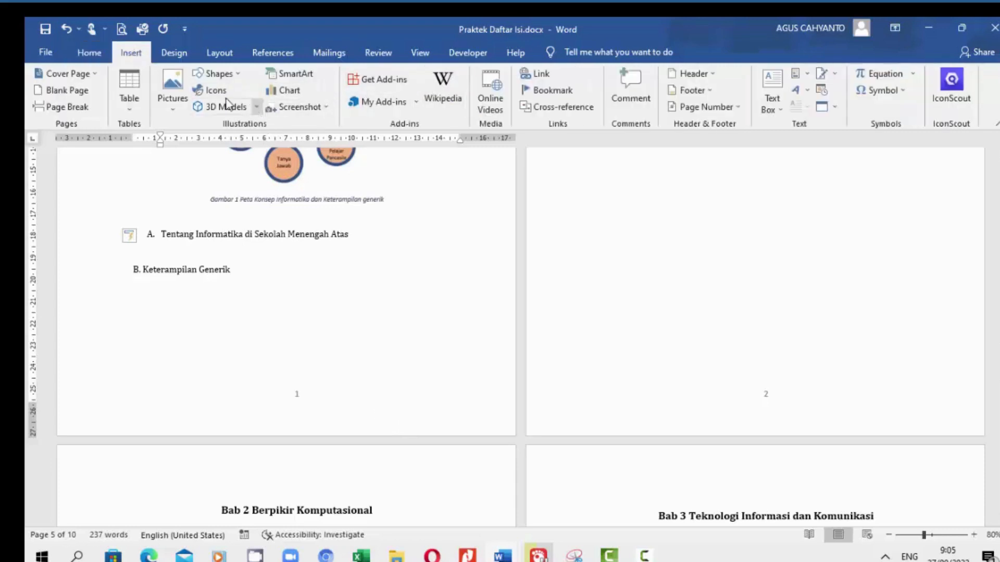
pyautogui.click(176, 112)
pyautogui.click(208, 147)
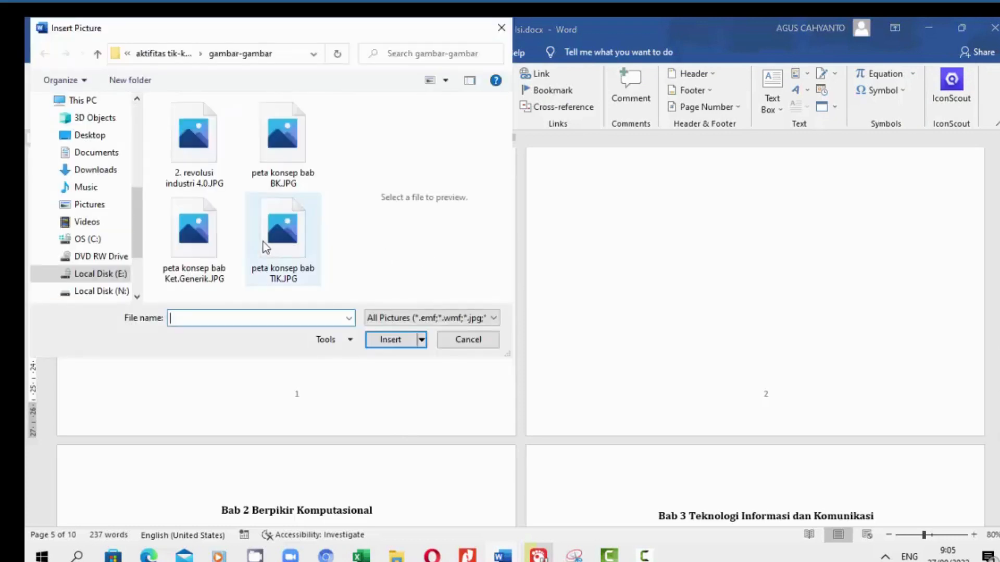
pyautogui.click(202, 156)
pyautogui.click(391, 339)
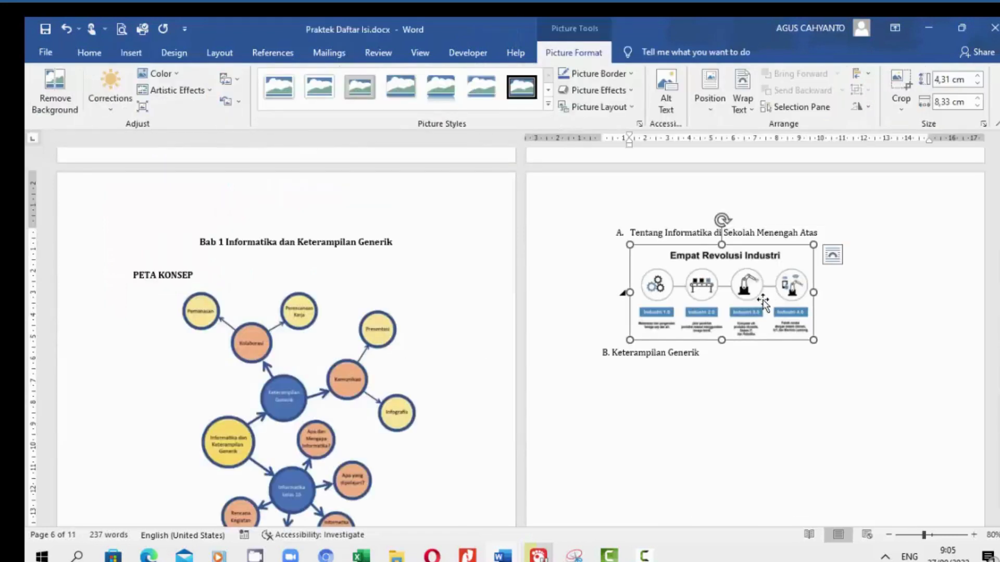
pyautogui.click(95, 51)
pyautogui.click(391, 106)
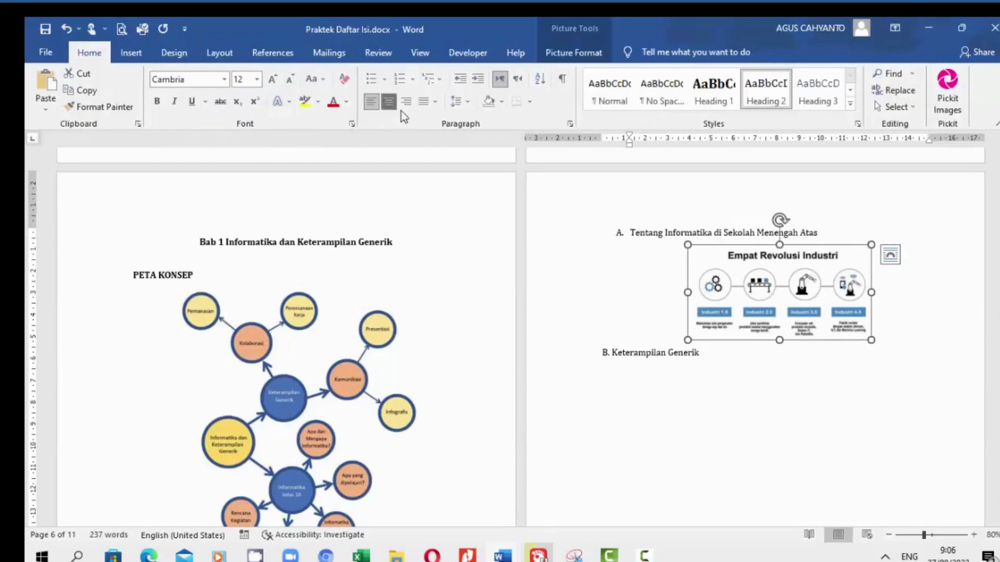
# Insert a numbered caption with the label Gambar below the Empat Revolusi Industri picture
pyautogui.rightClick(799, 308)
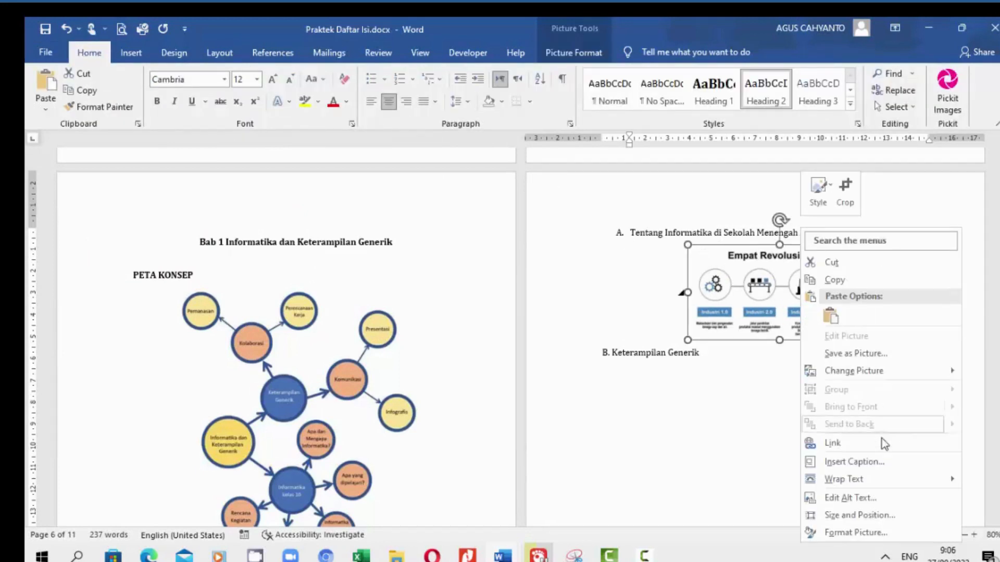
pyautogui.click(880, 464)
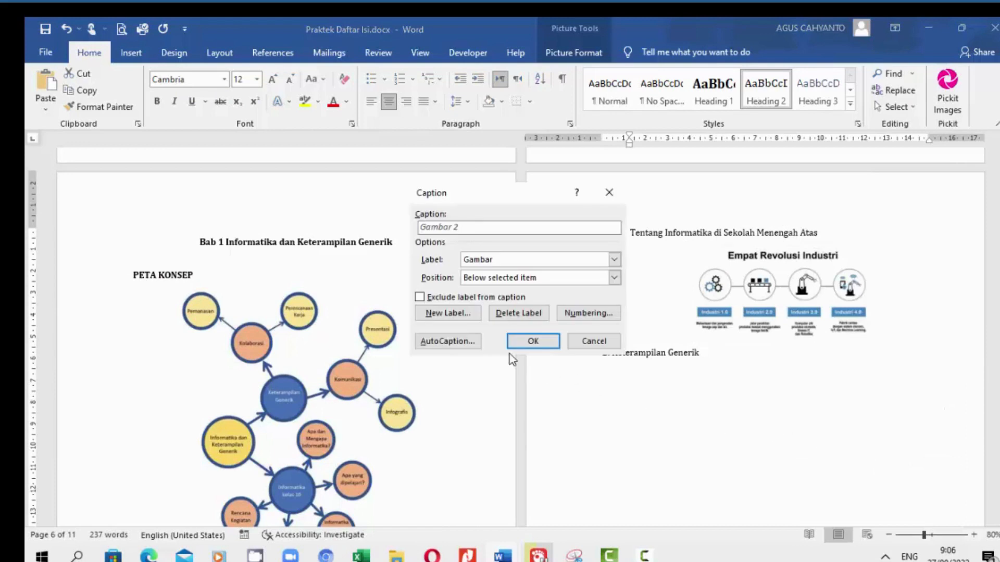
pyautogui.click(533, 342)
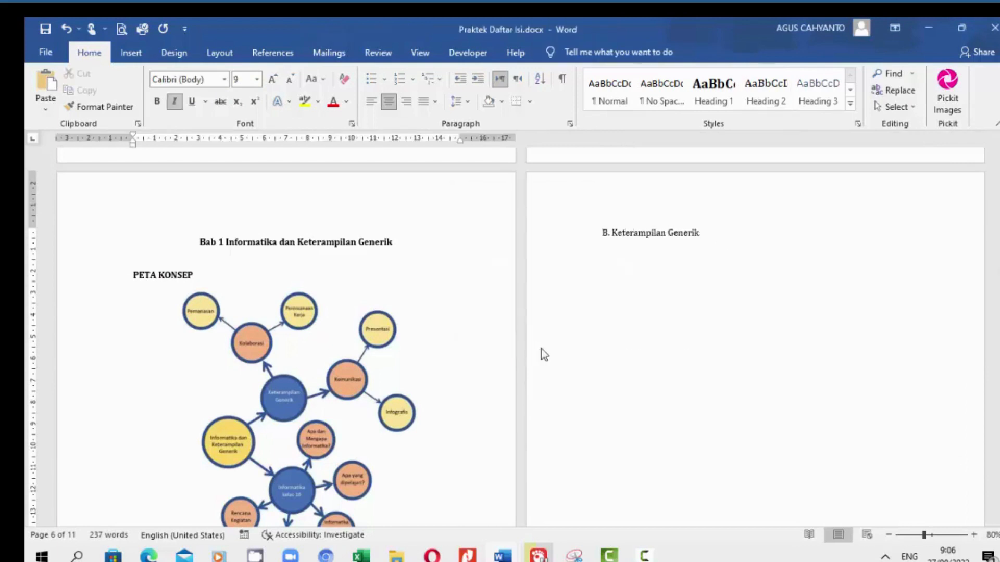
pyautogui.scroll(-10, 540, 357)
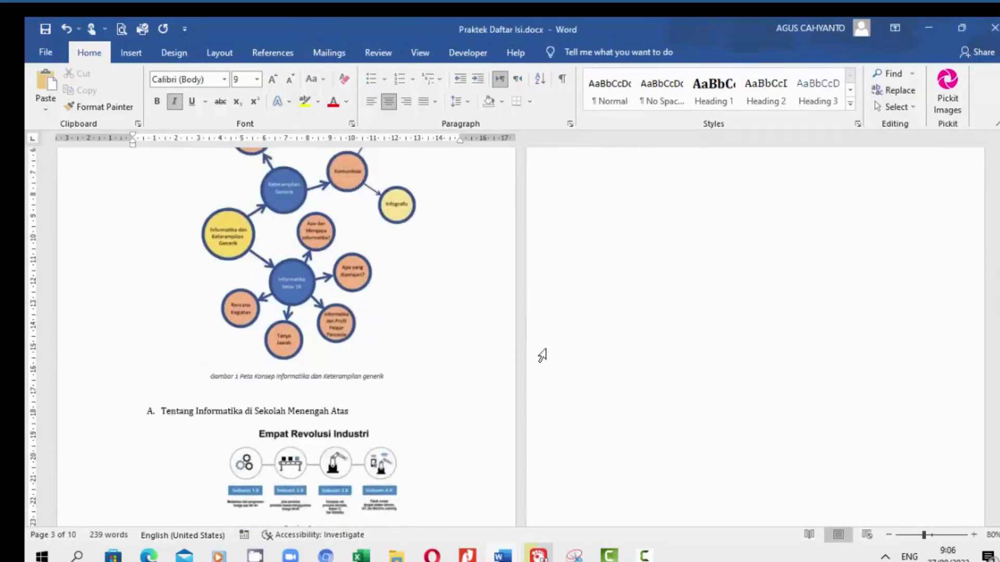
# Complete the numbered caption below the Empat Revolusi Industri picture in Bab 1 with the text Empat Revolusi Industri
pyautogui.scroll(-8, 539, 361)
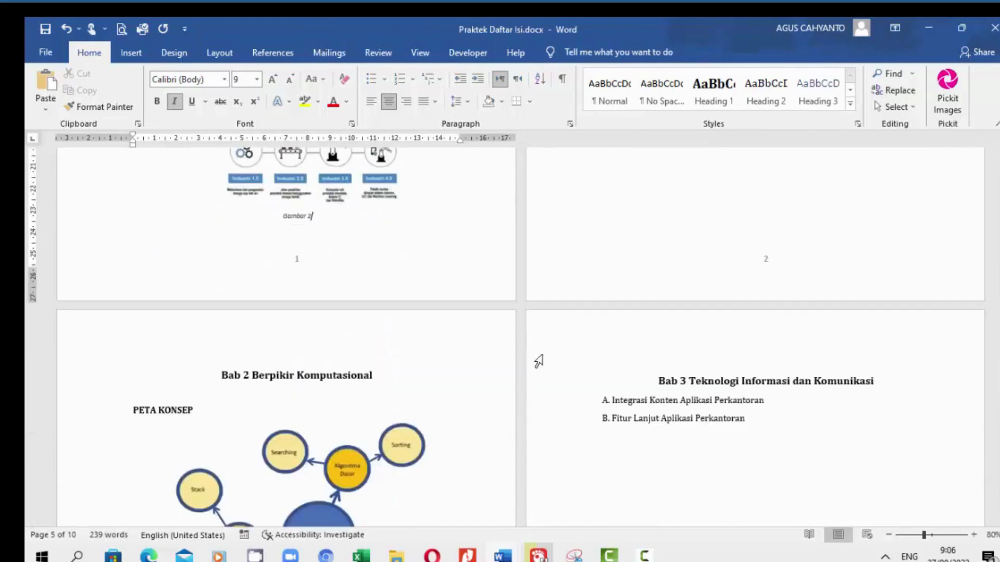
pyautogui.scroll(8, 538, 359)
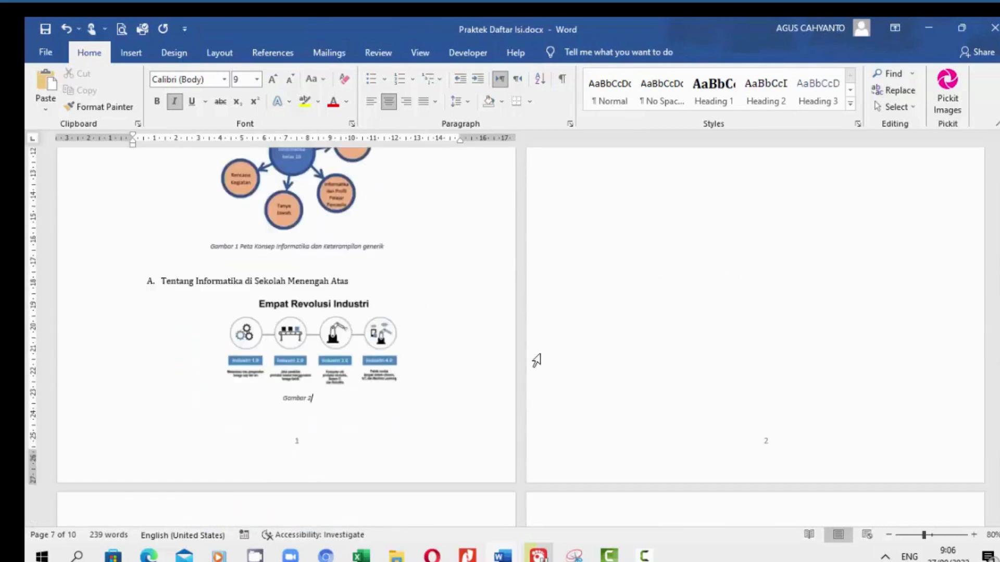
pyautogui.click(395, 406)
pyautogui.write('Empat Revolusi')
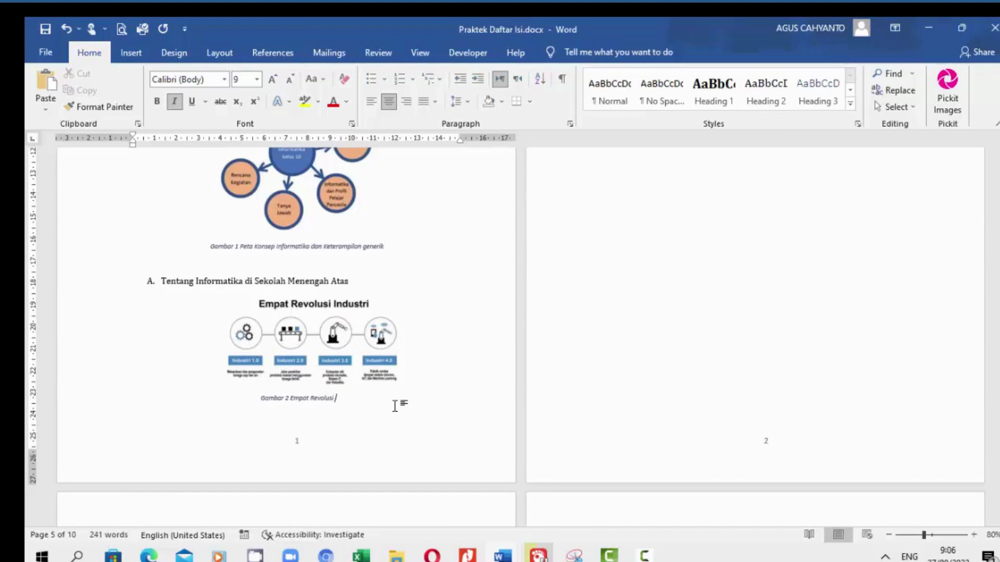
pyautogui.write(' Industri')
# Add a PETA KONSEP line between the Bab 3 heading and subheading A, with an empty line above and below it
pyautogui.scroll(5, 473, 372)
pyautogui.scroll(-12, 472, 372)
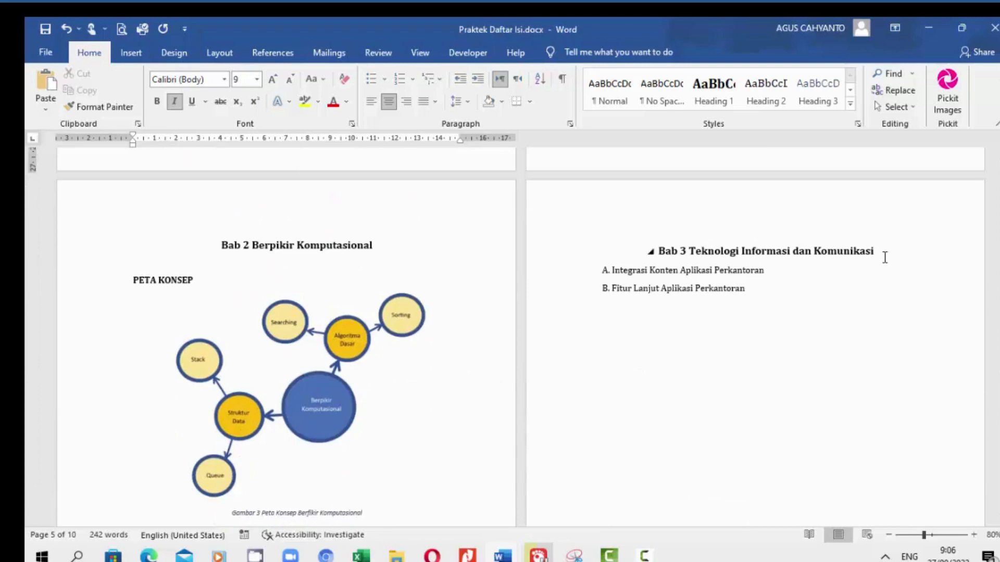
pyautogui.click(884, 257)
pyautogui.press('Return')
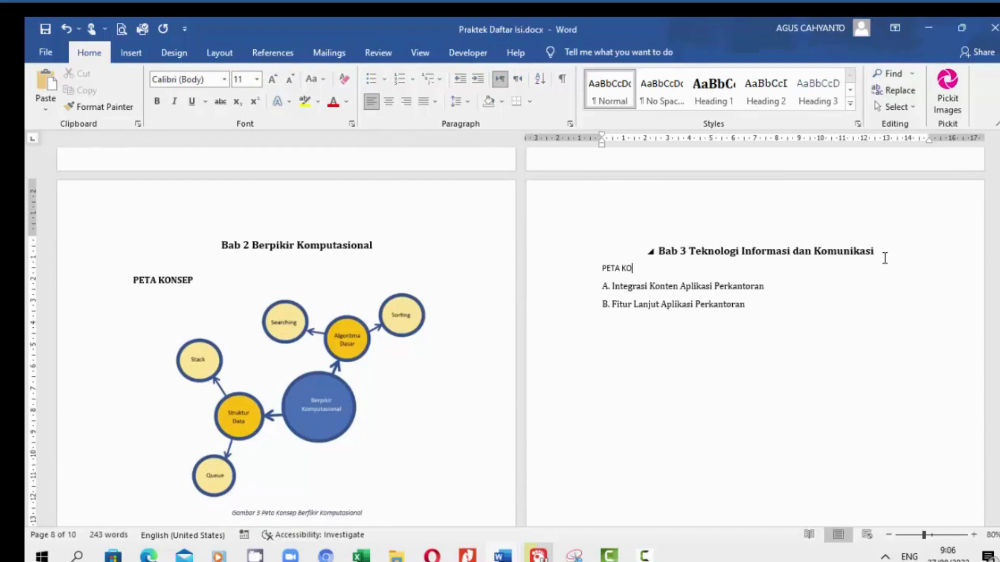
pyautogui.press('Return')
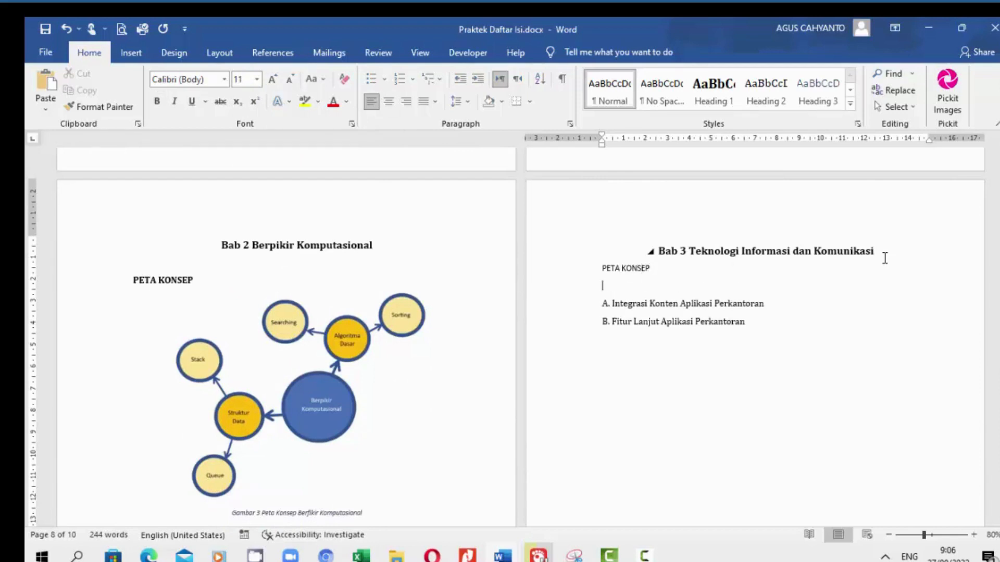
pyautogui.click(887, 252)
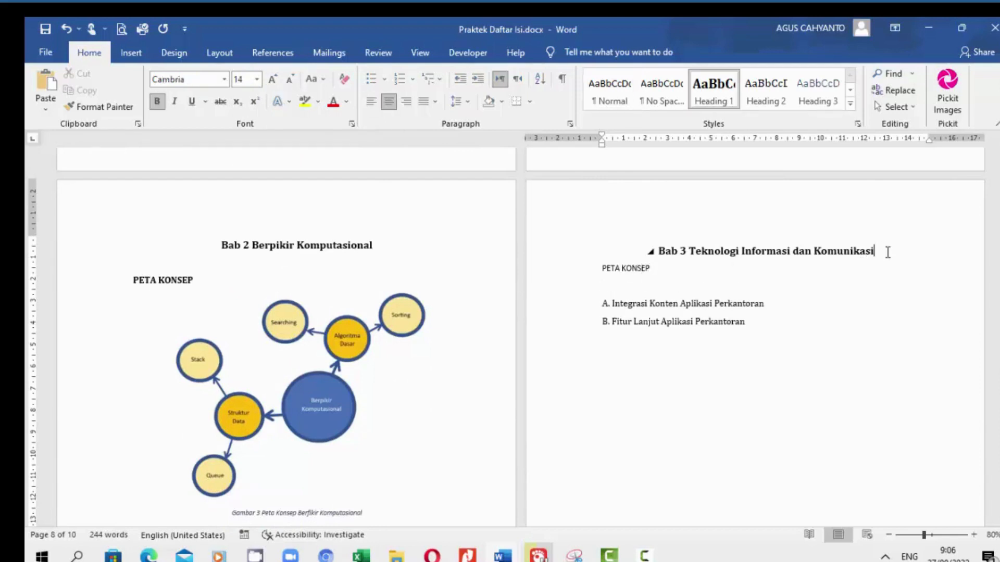
pyautogui.press('Return')
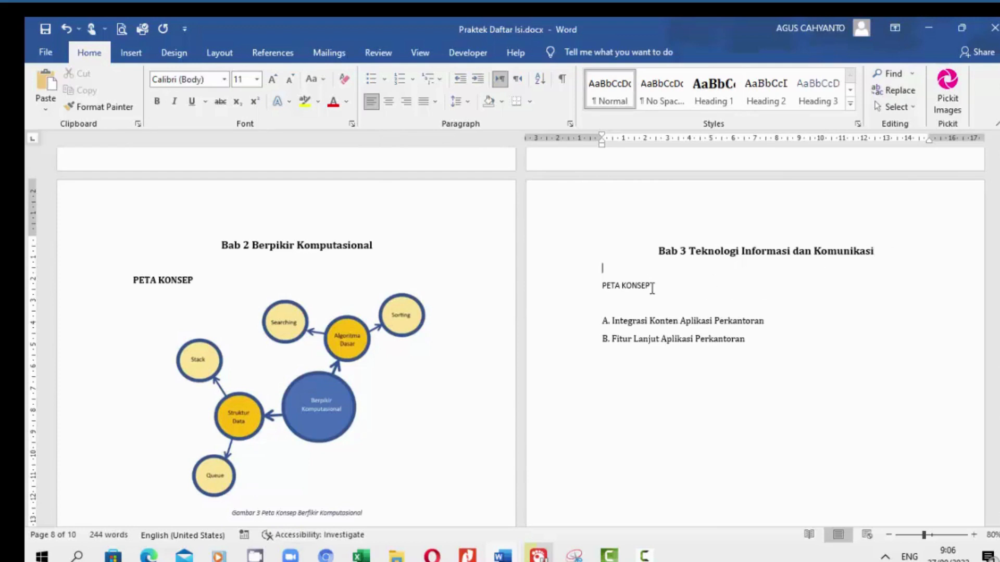
# Format the PETA KONSEP line of Bab 3 in bold Cambria, size 12
pyautogui.moveTo(652, 288); pyautogui.dragTo(599, 286)
pyautogui.click(157, 100)
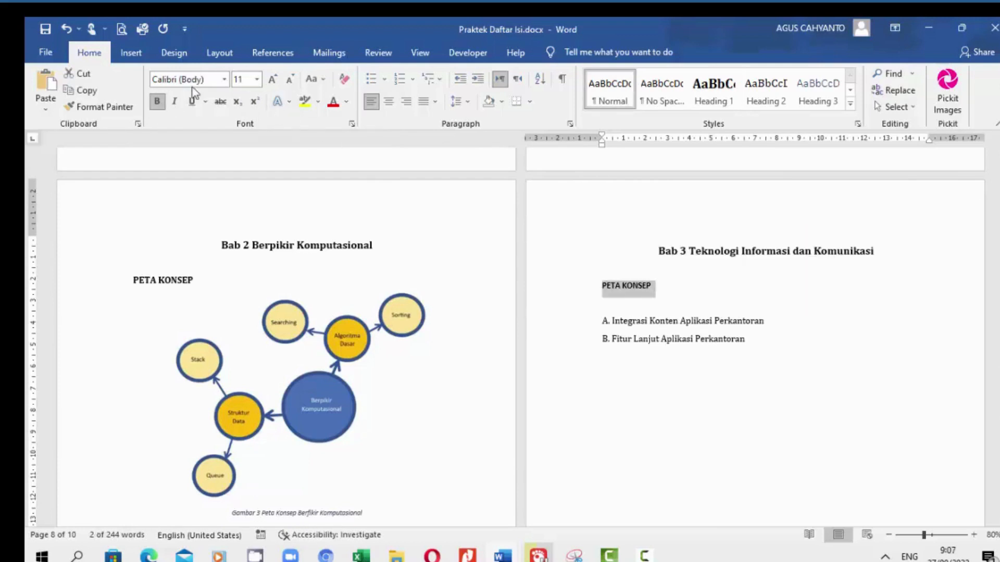
pyautogui.click(225, 80)
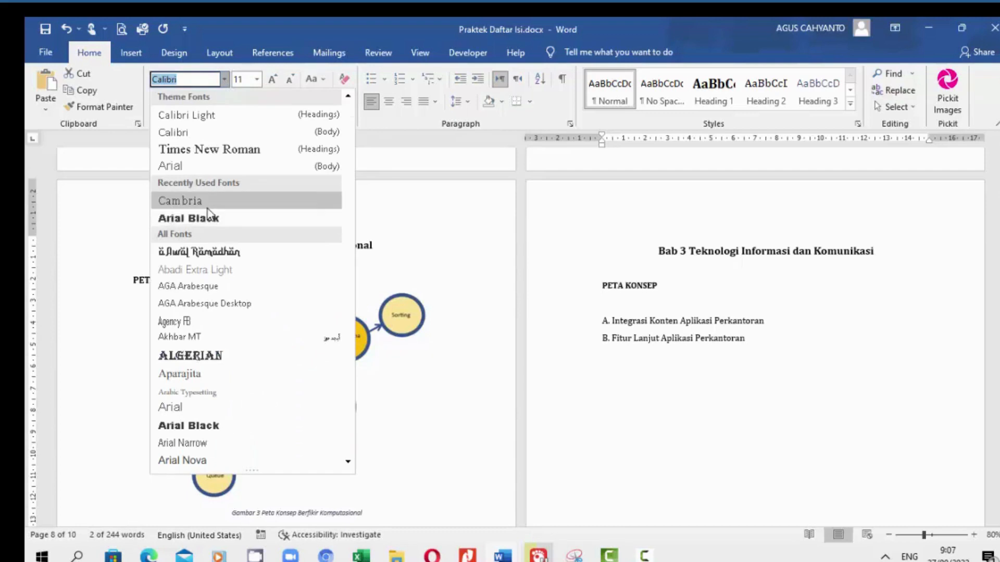
pyautogui.click(178, 199)
pyautogui.click(257, 80)
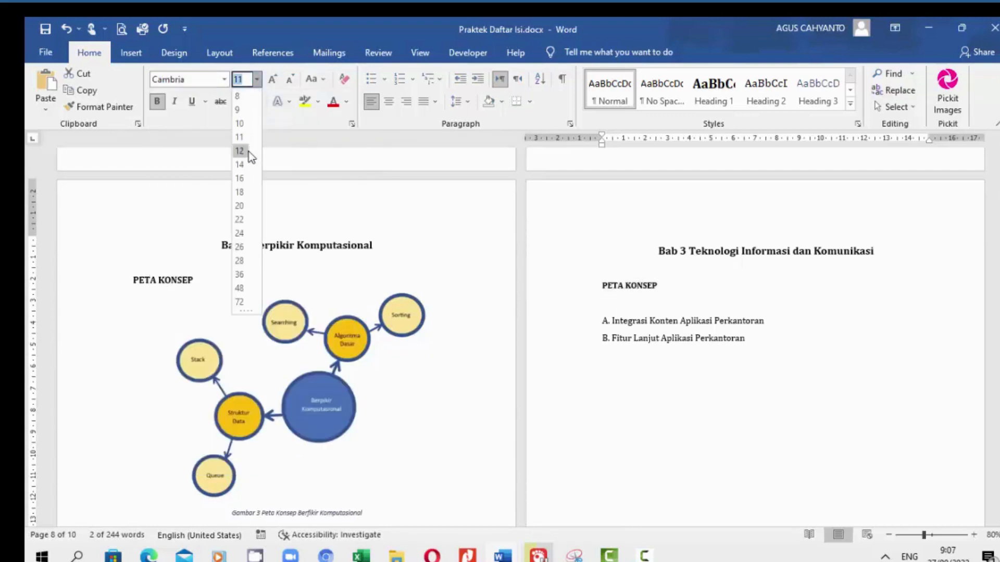
pyautogui.click(249, 152)
pyautogui.click(679, 287)
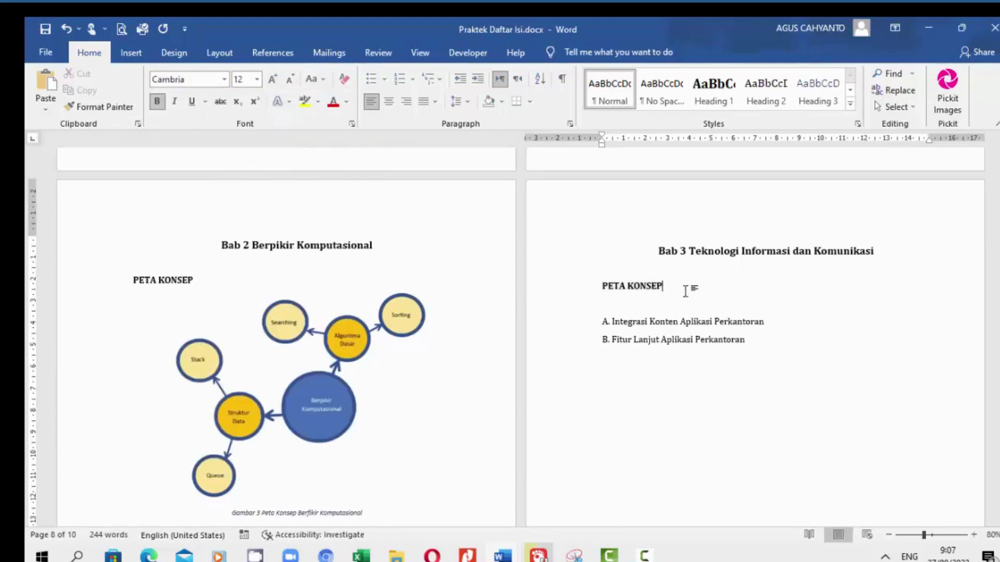
# Insert the picture peta konsep bab TIK.JPG on the empty line below PETA KONSEP in Bab 3 and center it
pyautogui.click(625, 305)
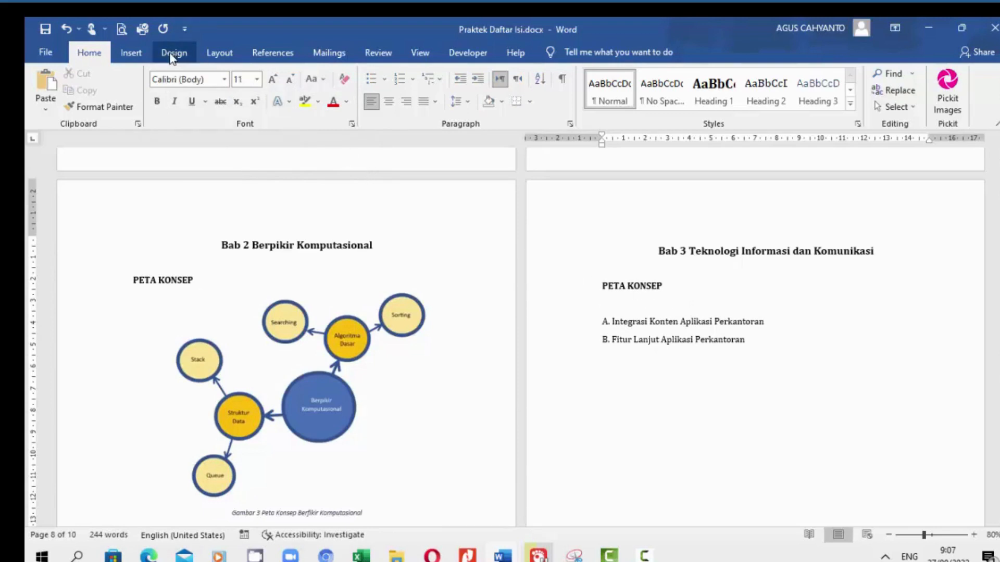
pyautogui.click(131, 53)
pyautogui.click(176, 116)
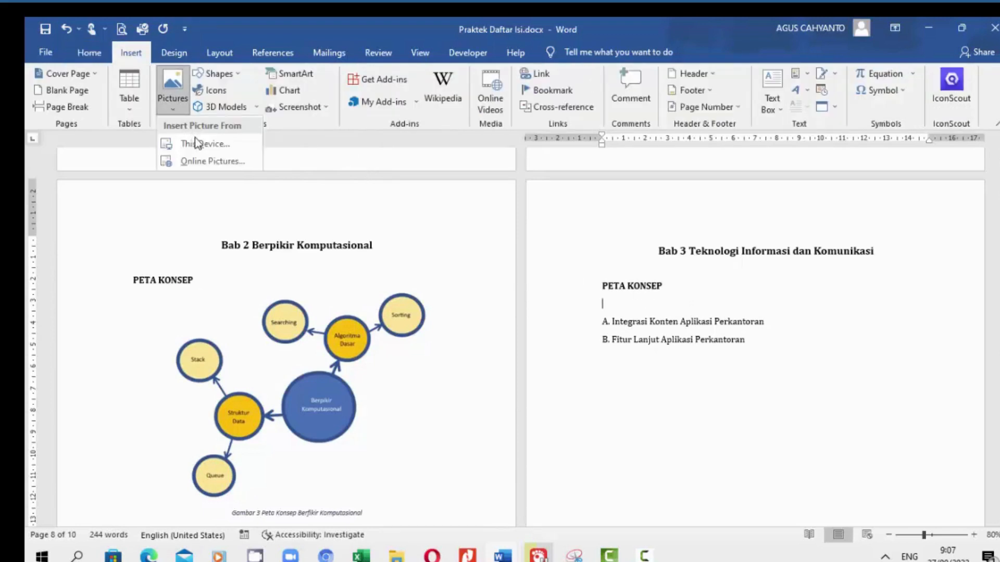
pyautogui.click(205, 143)
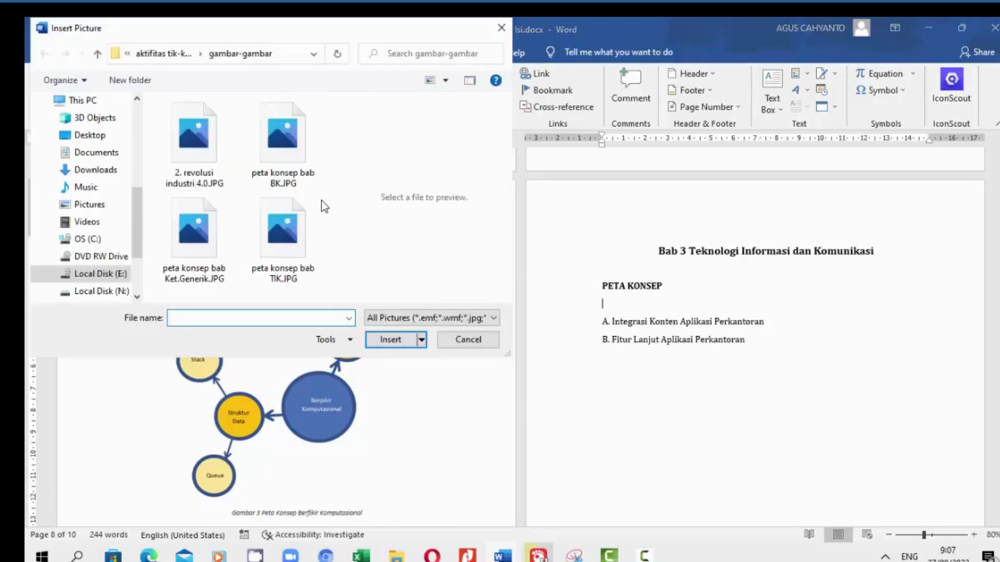
pyautogui.click(267, 239)
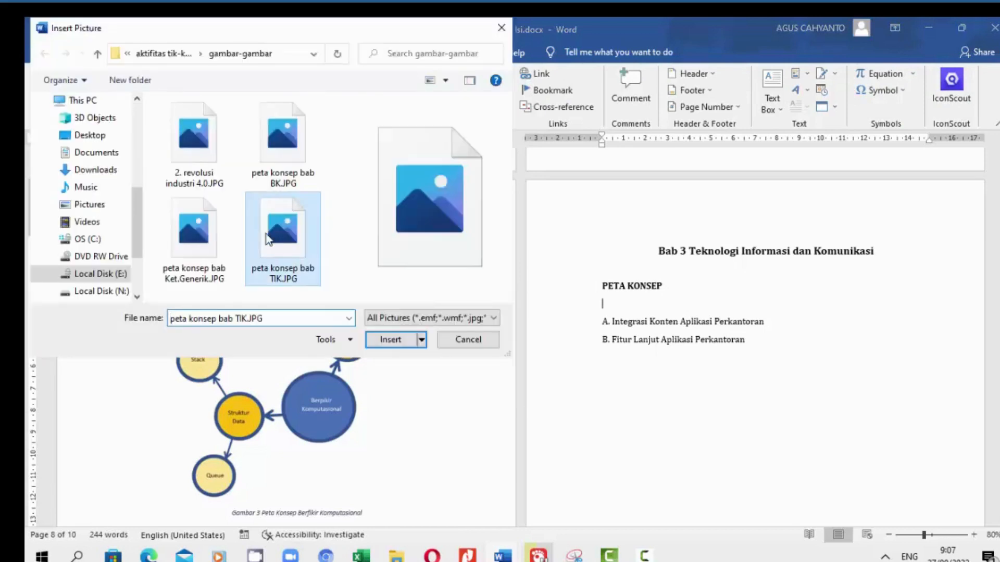
pyautogui.click(383, 344)
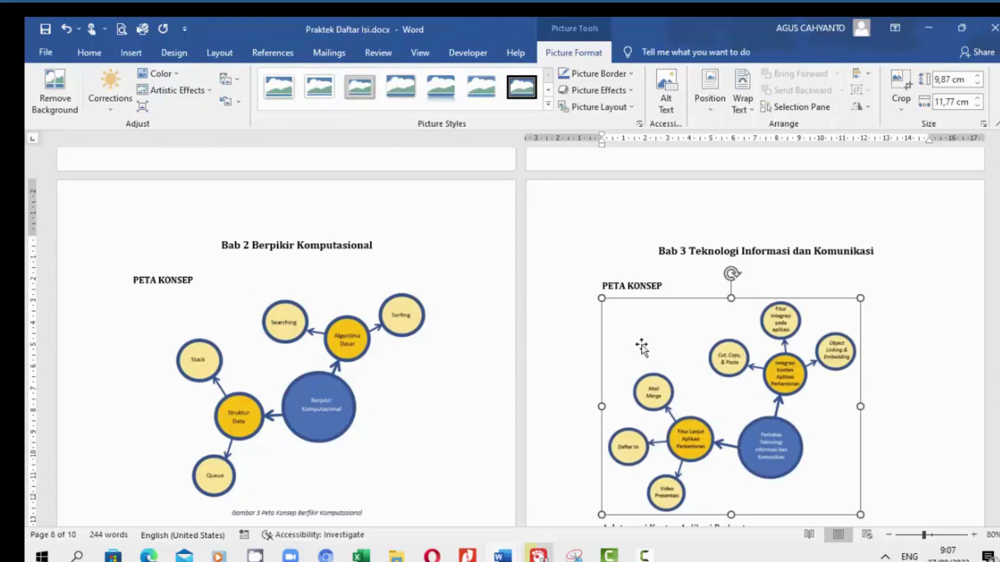
pyautogui.scroll(-2, 737, 312)
pyautogui.click(89, 52)
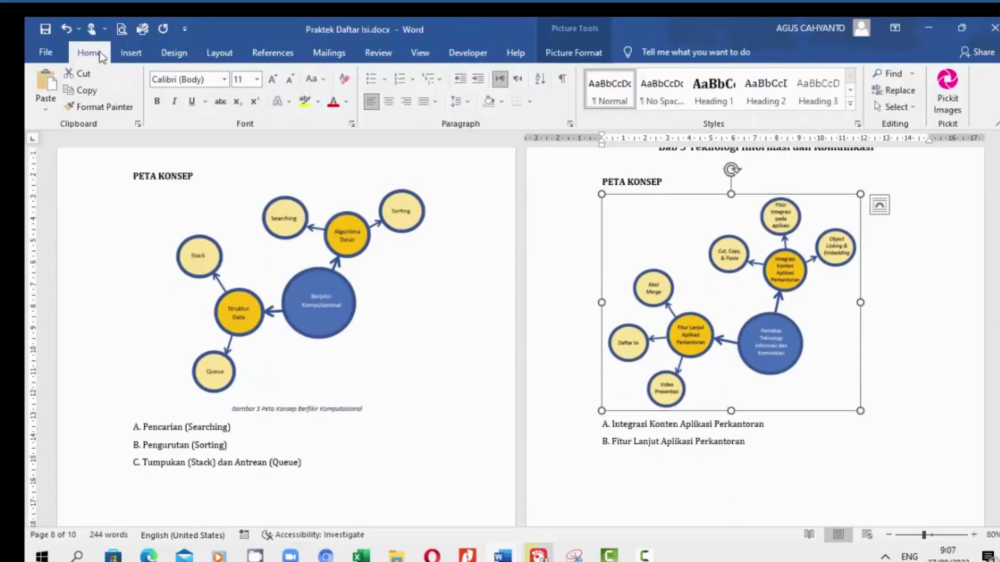
pyautogui.click(388, 101)
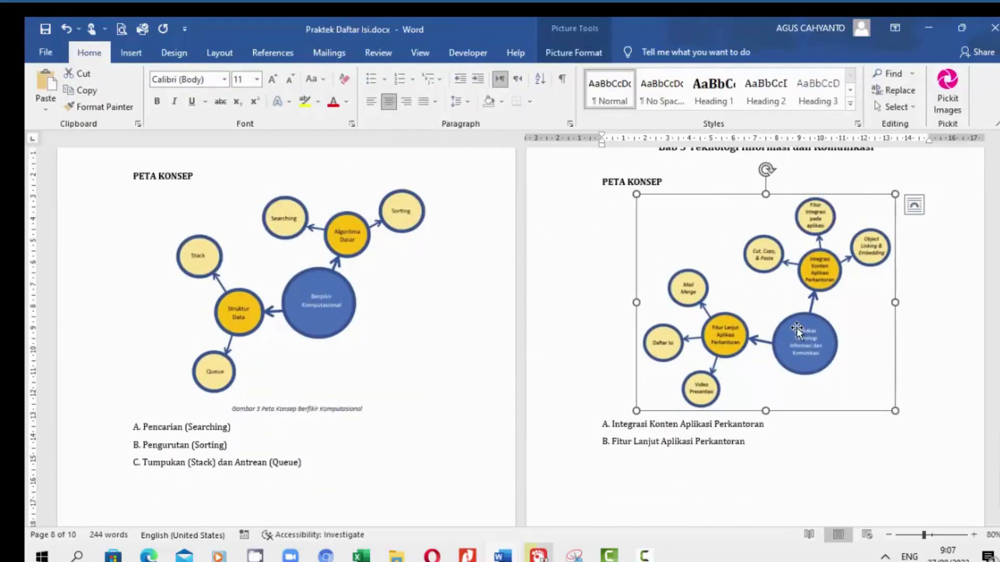
# Add a numbered caption with the label Gambar and the text Peta konsep TIK below the Bab 3 concept map
pyautogui.rightClick(797, 329)
pyautogui.click(873, 465)
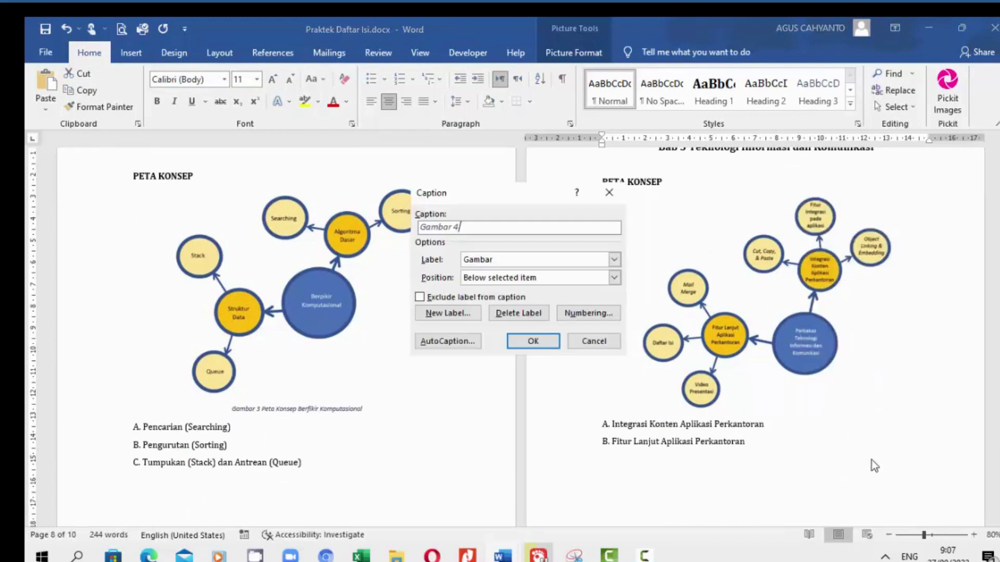
pyautogui.click(532, 343)
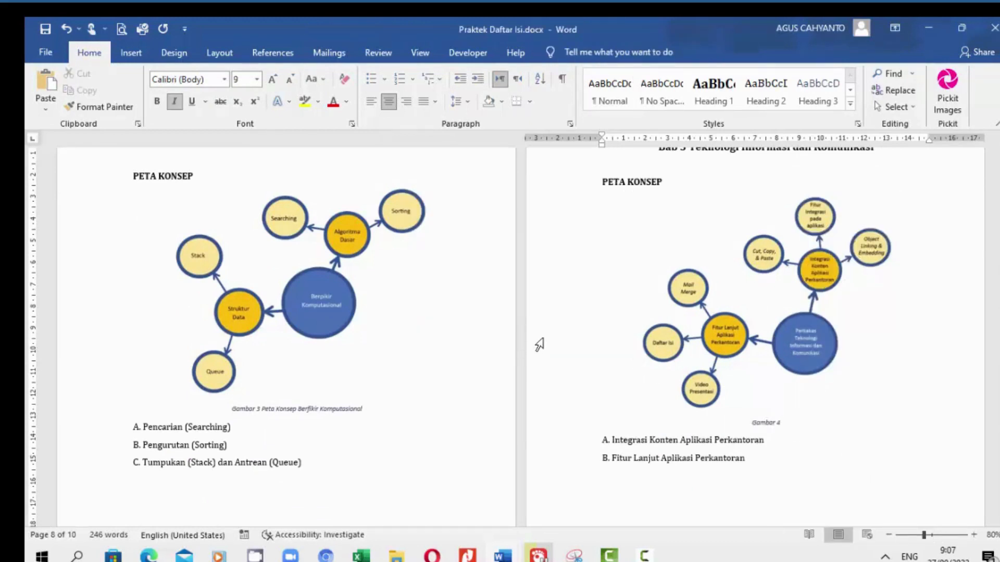
pyautogui.write('Peta konsep TIK')
pyautogui.scroll(-3, 868, 459)
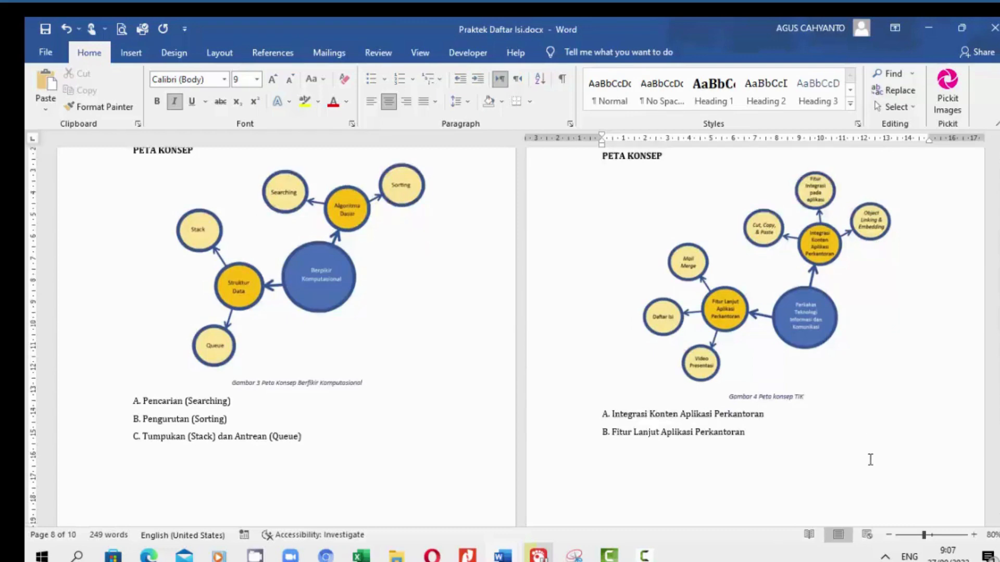
pyautogui.scroll(3, 873, 460)
pyautogui.click(872, 455)
# Insert a table of figures for the caption label Gambar below the Daftar Gambar heading, with dotted leaders and right-aligned page numbers
pyautogui.scroll(-10, 870, 442)
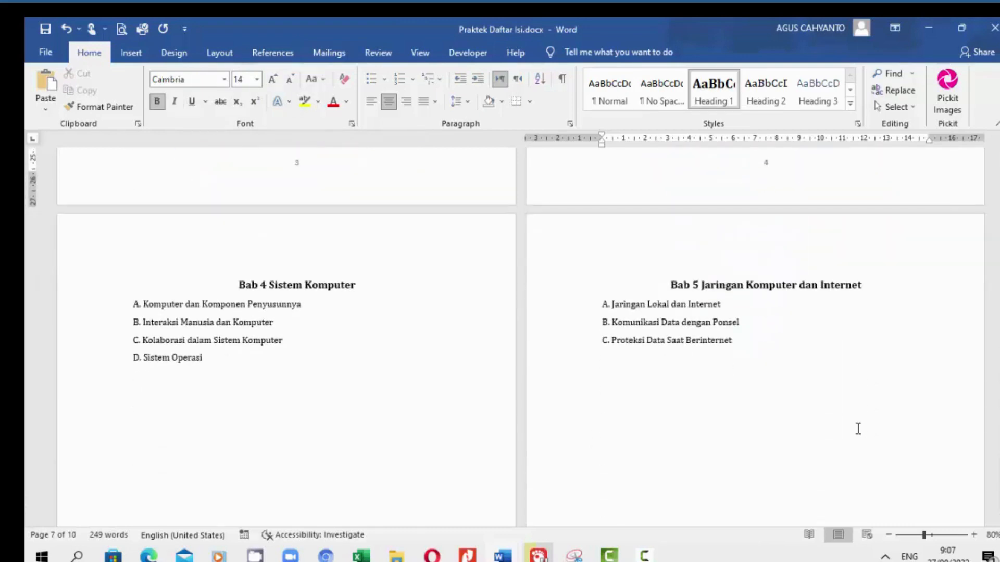
pyautogui.scroll(-5, 856, 428)
pyautogui.scroll(12, 855, 426)
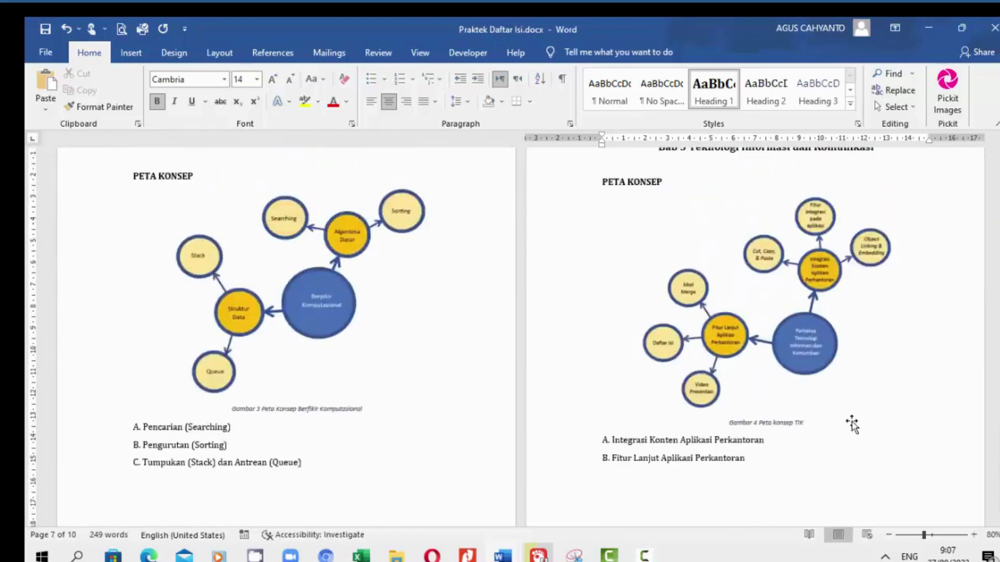
pyautogui.scroll(15, 853, 423)
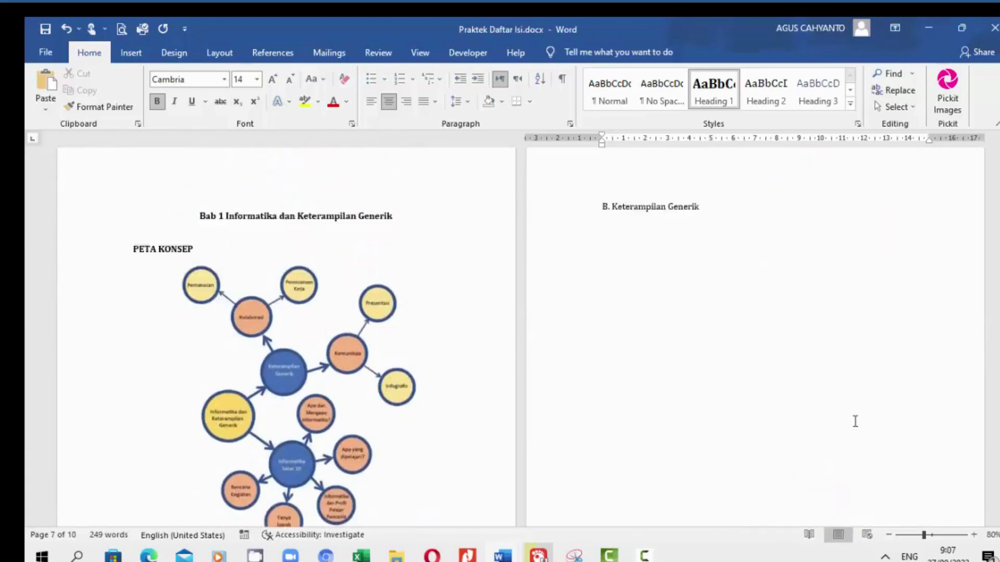
pyautogui.scroll(15, 854, 421)
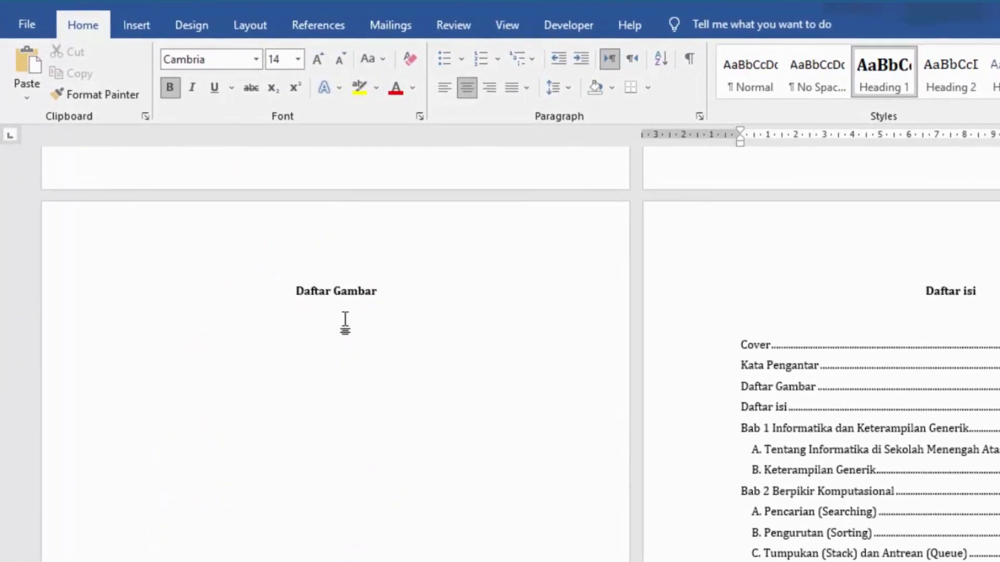
pyautogui.click(390, 290)
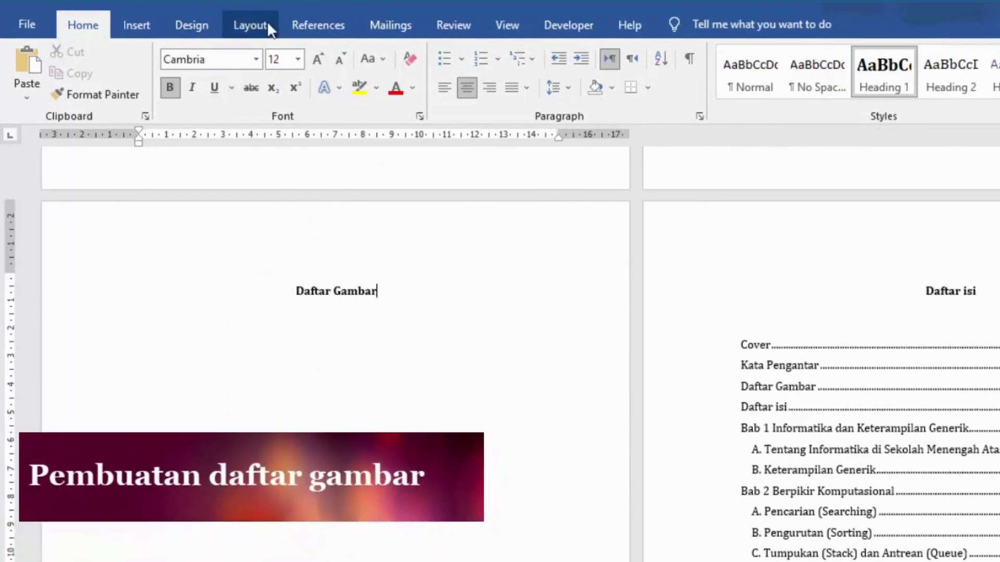
pyautogui.click(344, 24)
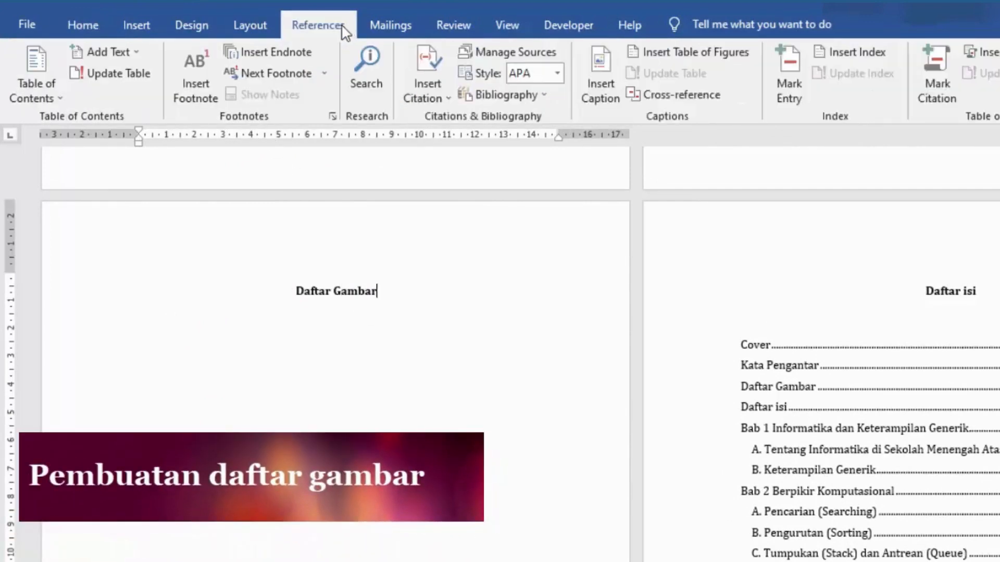
pyautogui.click(702, 52)
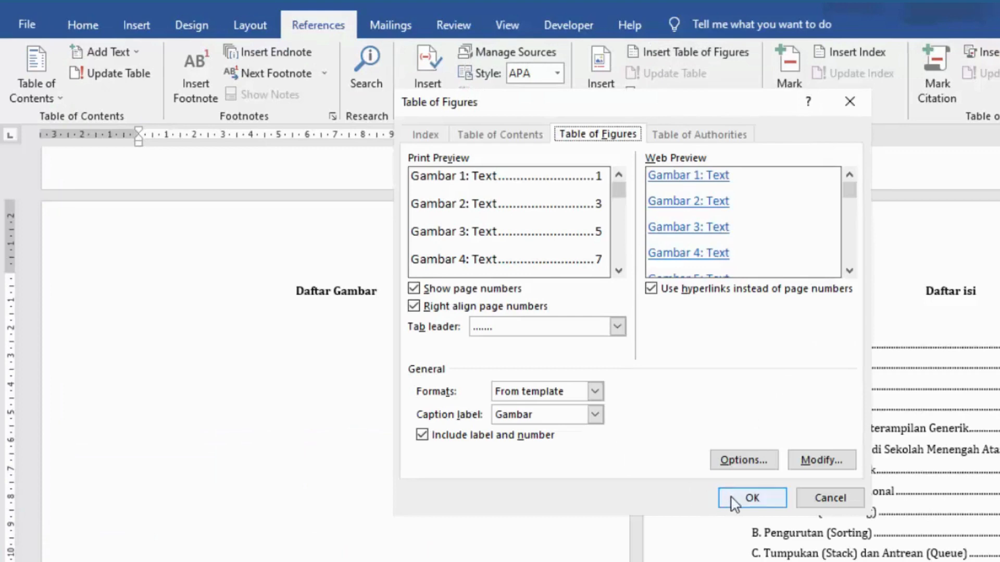
pyautogui.click(752, 503)
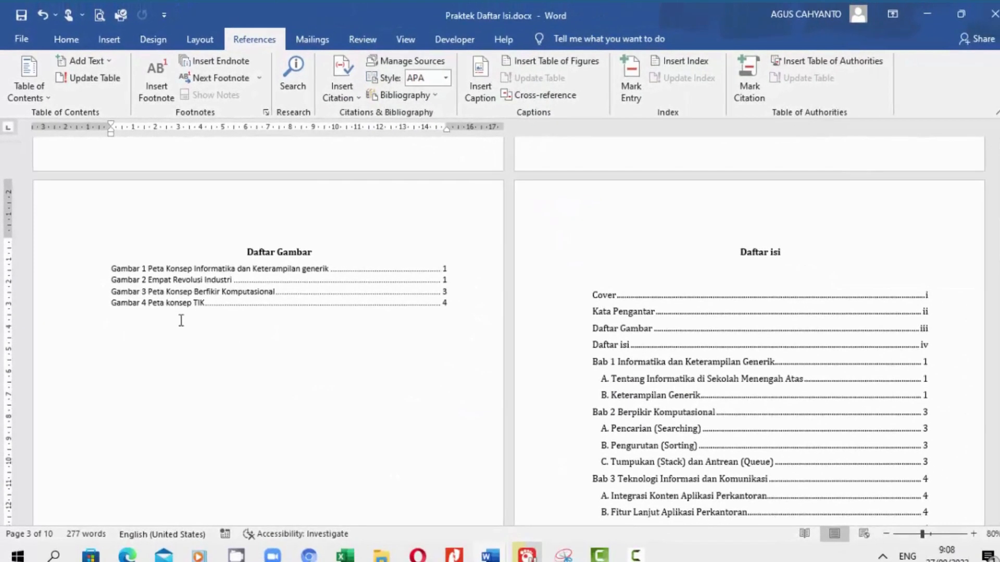
# Set all the entries of the table of figures under Daftar Gambar to Cambria, size 12
pyautogui.moveTo(111, 269); pyautogui.dragTo(446, 304)
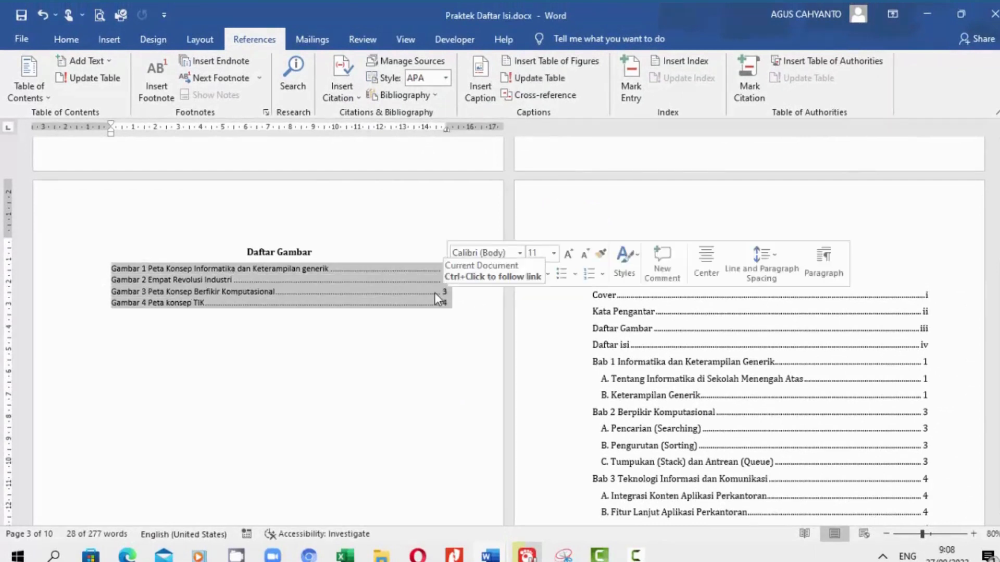
pyautogui.click(67, 39)
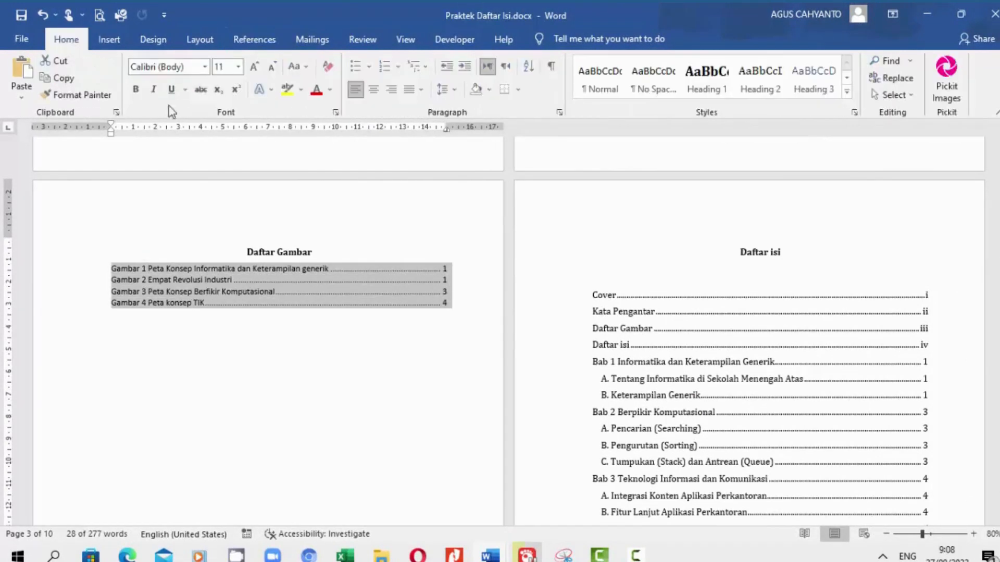
pyautogui.click(204, 68)
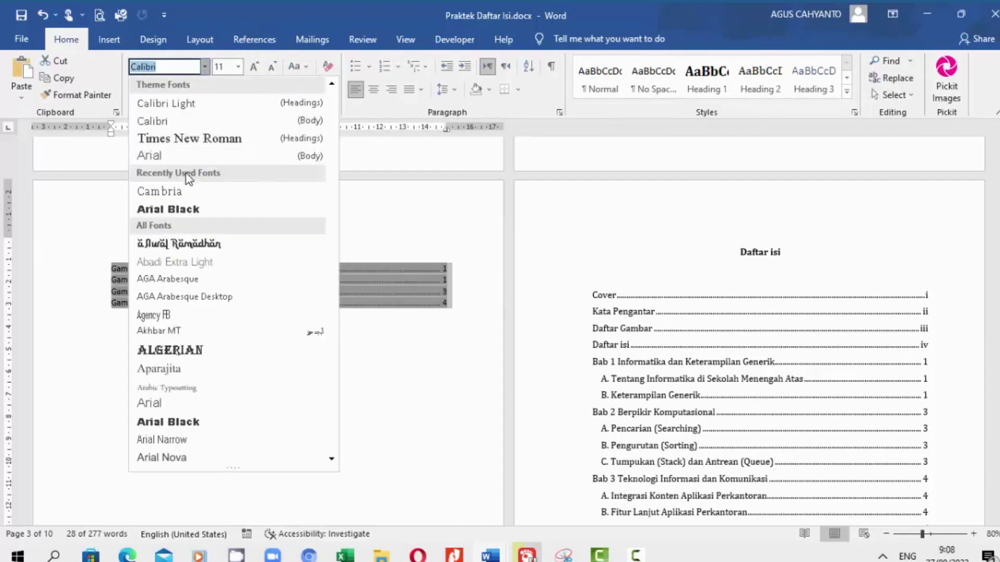
pyautogui.click(186, 202)
pyautogui.click(238, 67)
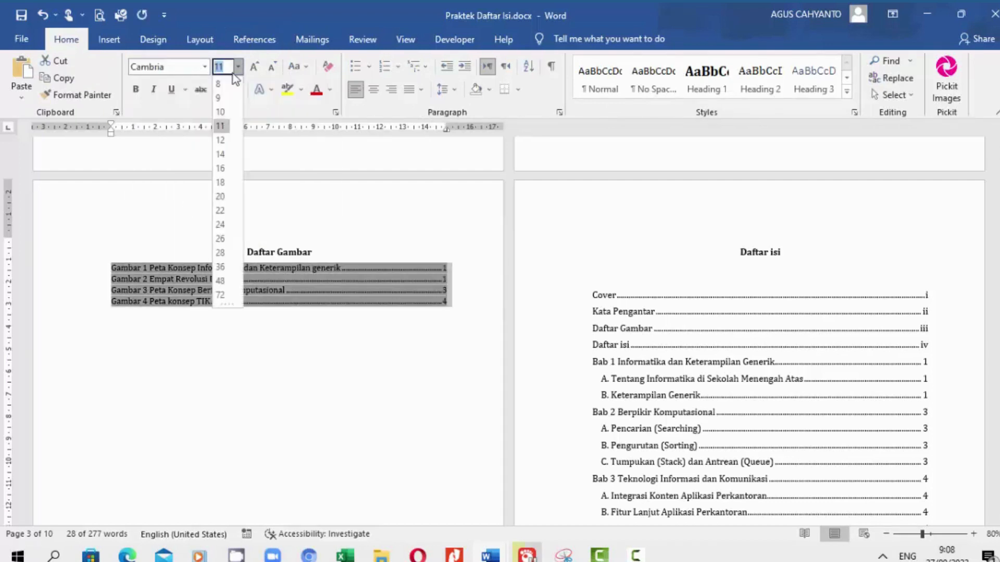
pyautogui.click(220, 139)
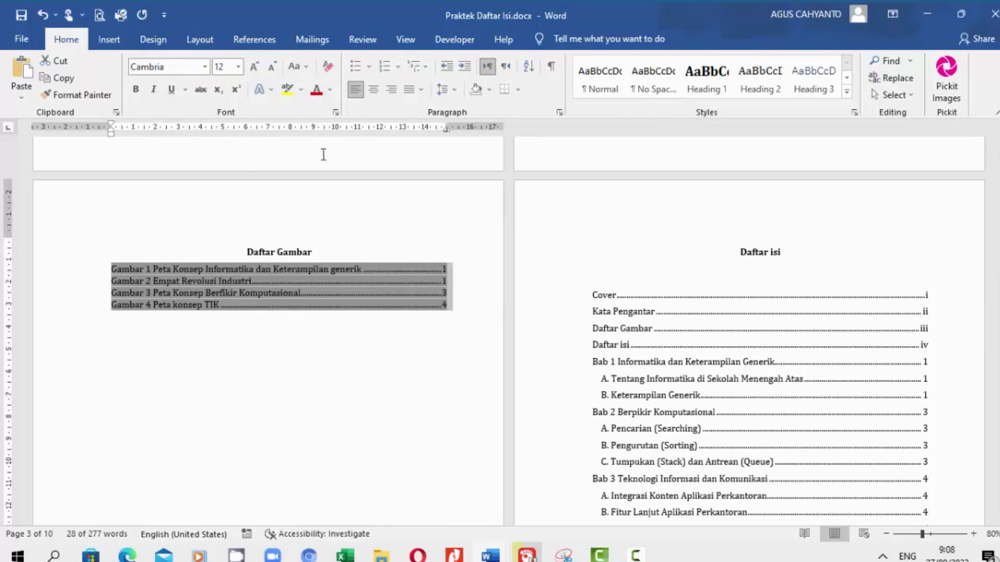
# Set the line spacing of all the figure entries under Daftar Gambar to 1,5
pyautogui.click(452, 91)
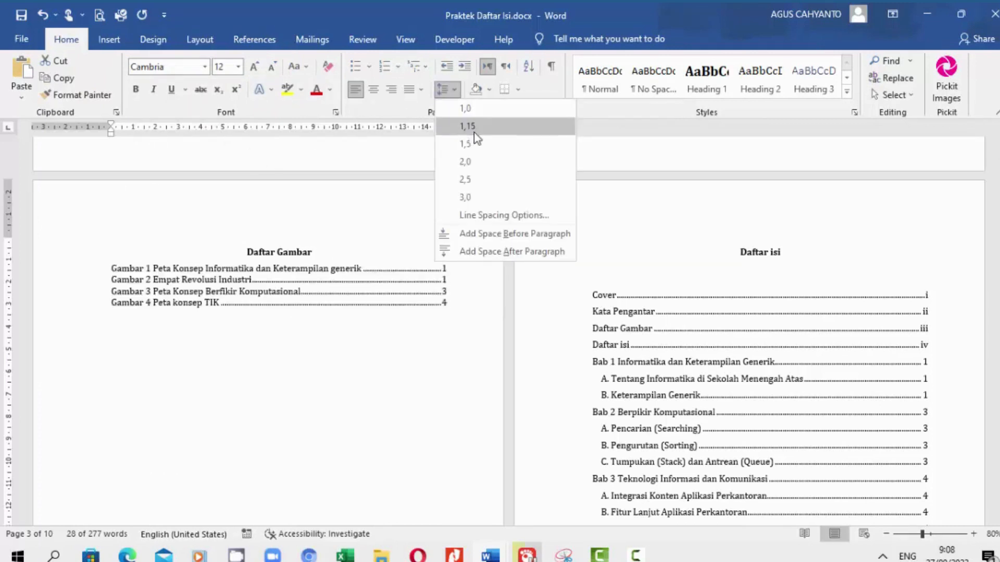
pyautogui.click(478, 146)
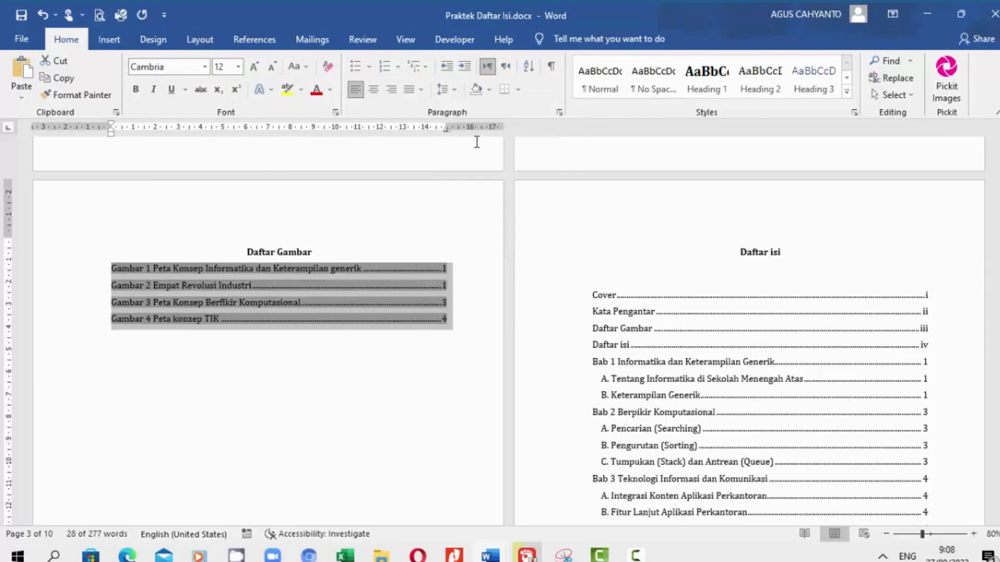
pyautogui.click(454, 92)
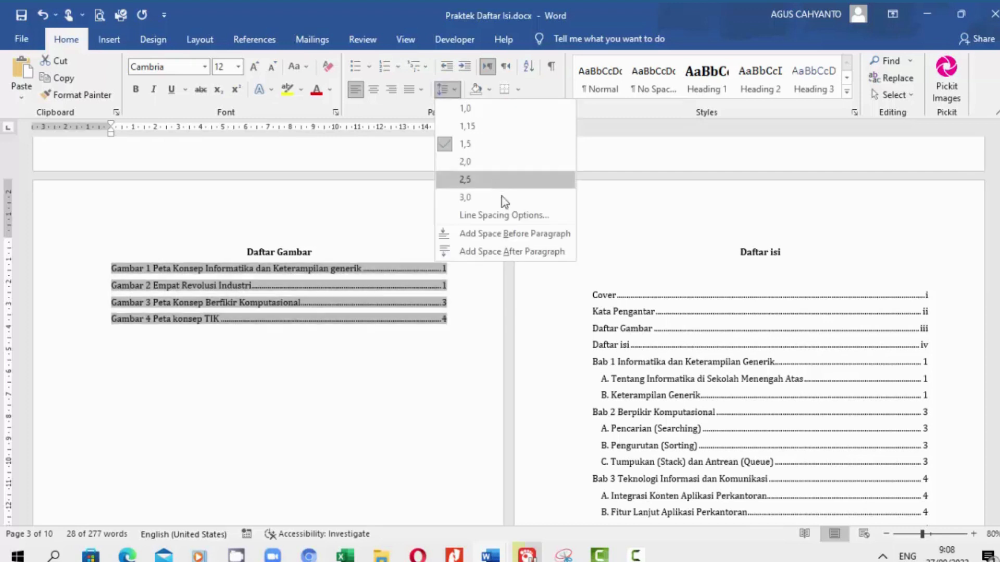
pyautogui.click(418, 390)
pyautogui.click(322, 256)
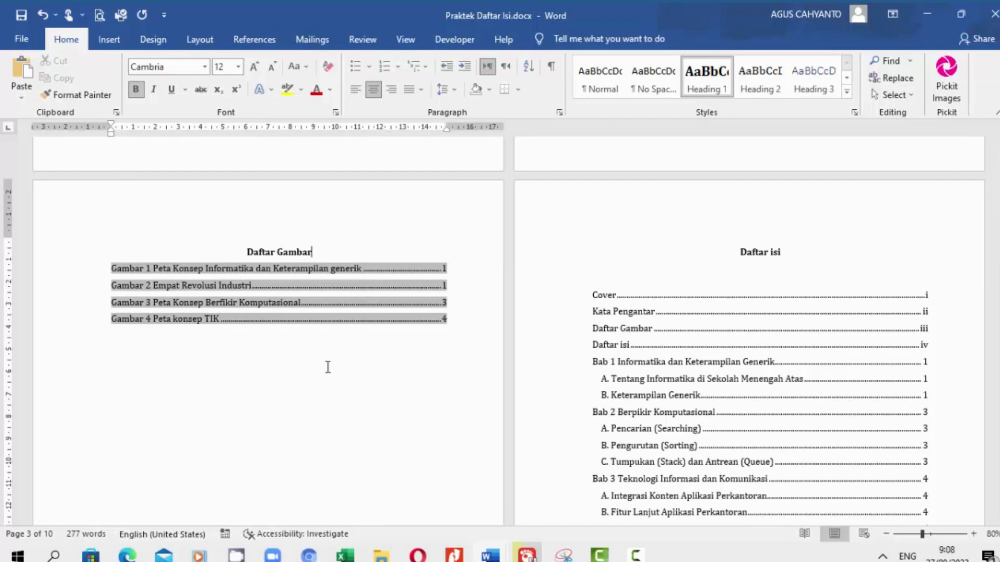
pyautogui.click(361, 380)
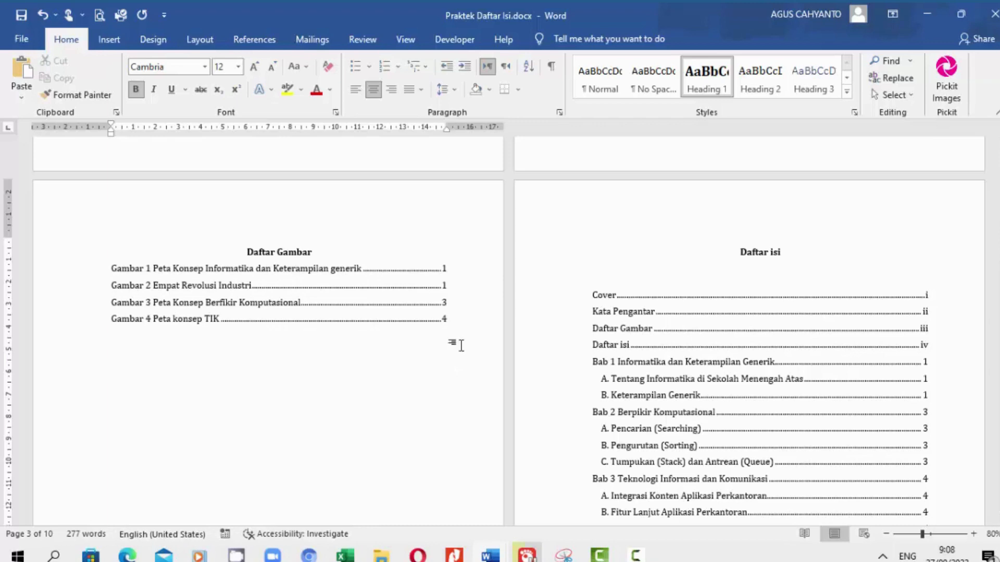
# Review the captions, headings and page numbers from Bab 1 to Bab 5 against the Daftar Gambar and Daftar isi lists
pyautogui.scroll(-7, 457, 341)
pyautogui.scroll(-3, 460, 325)
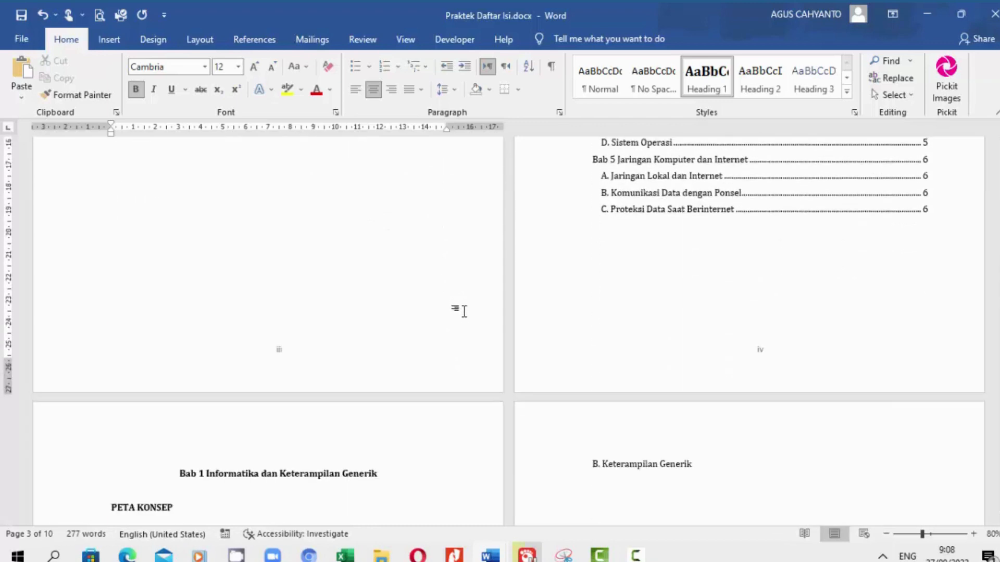
pyautogui.scroll(-10, 463, 311)
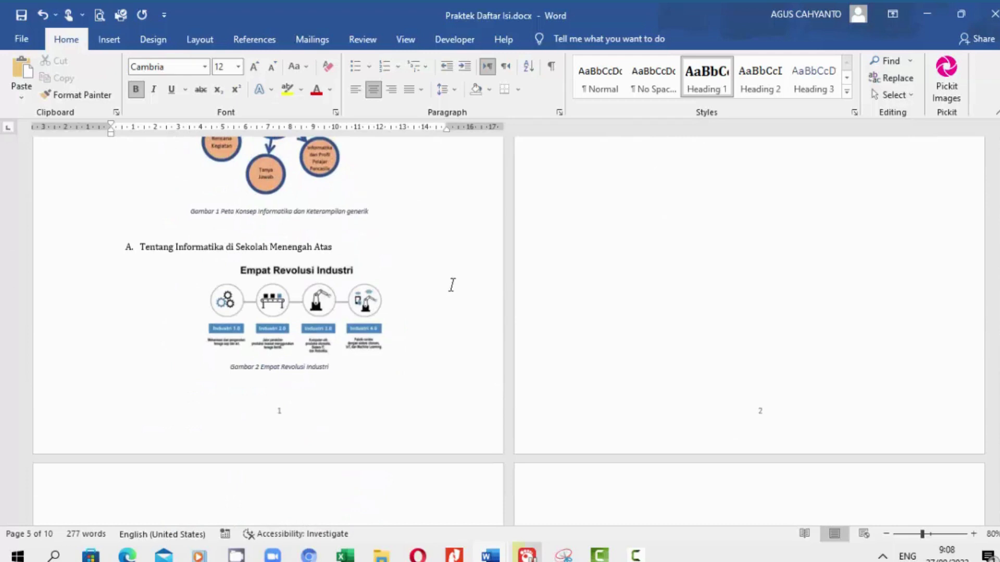
pyautogui.scroll(-2, 452, 285)
pyautogui.scroll(-10, 453, 285)
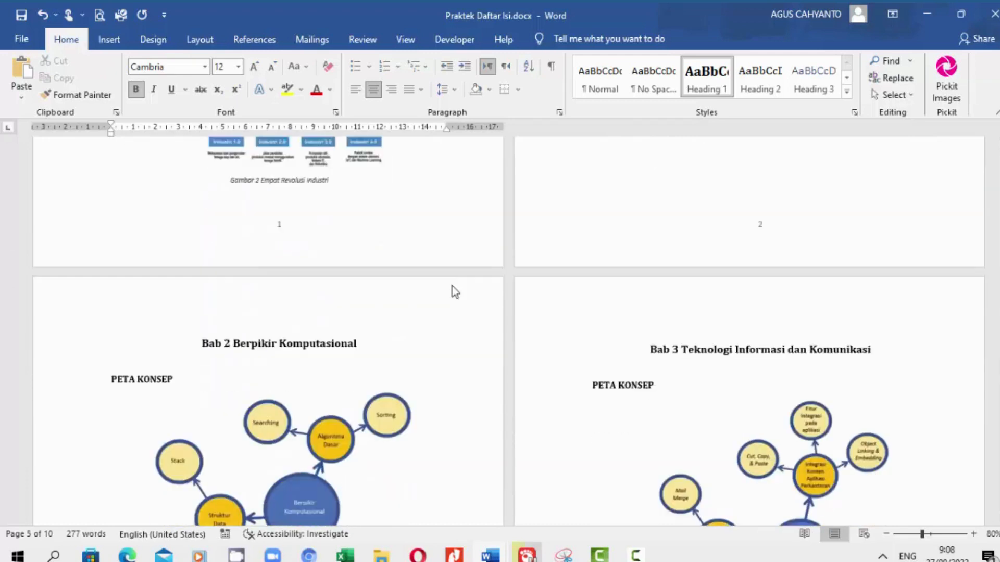
pyautogui.scroll(-7, 453, 285)
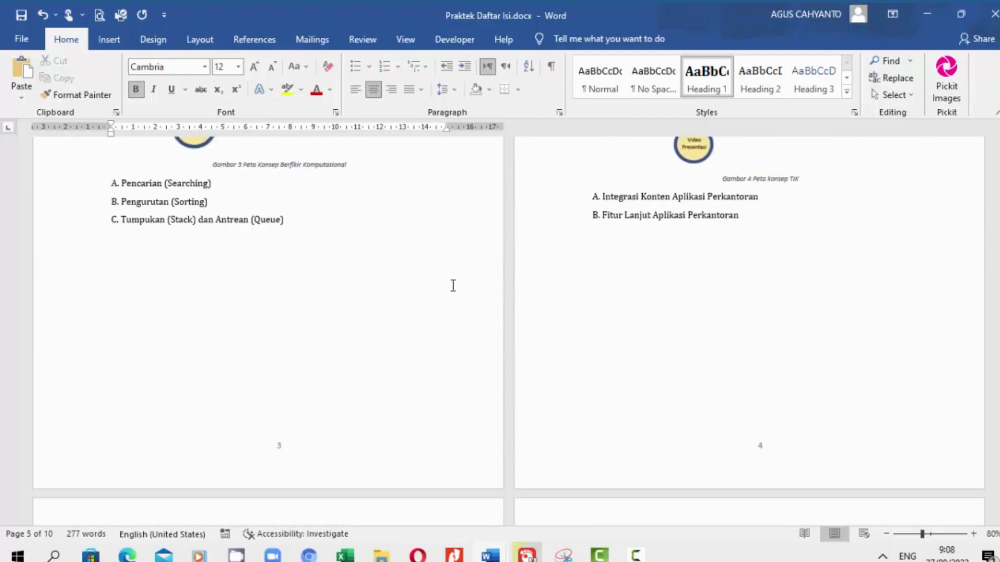
pyautogui.scroll(-3, 453, 285)
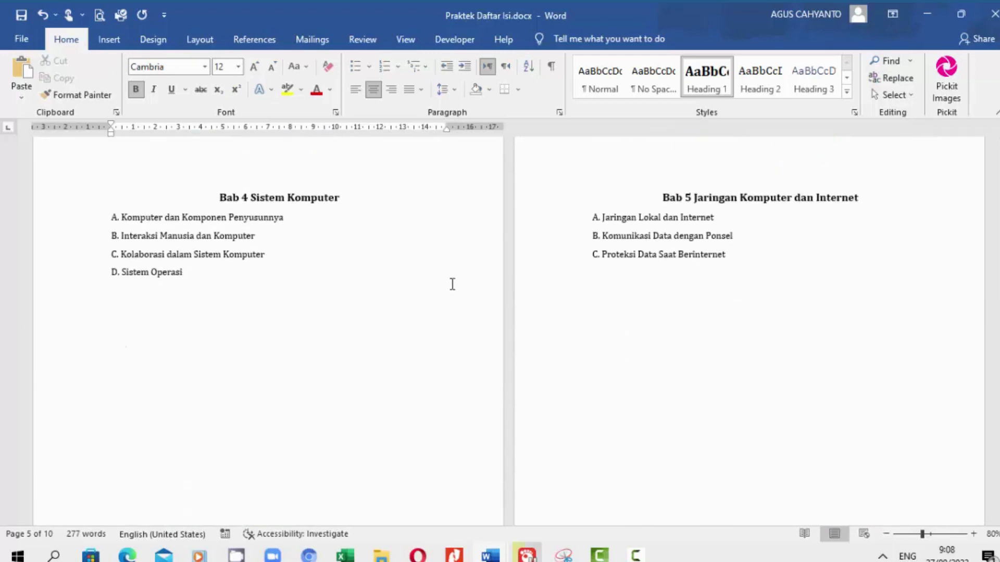
pyautogui.scroll(18, 452, 284)
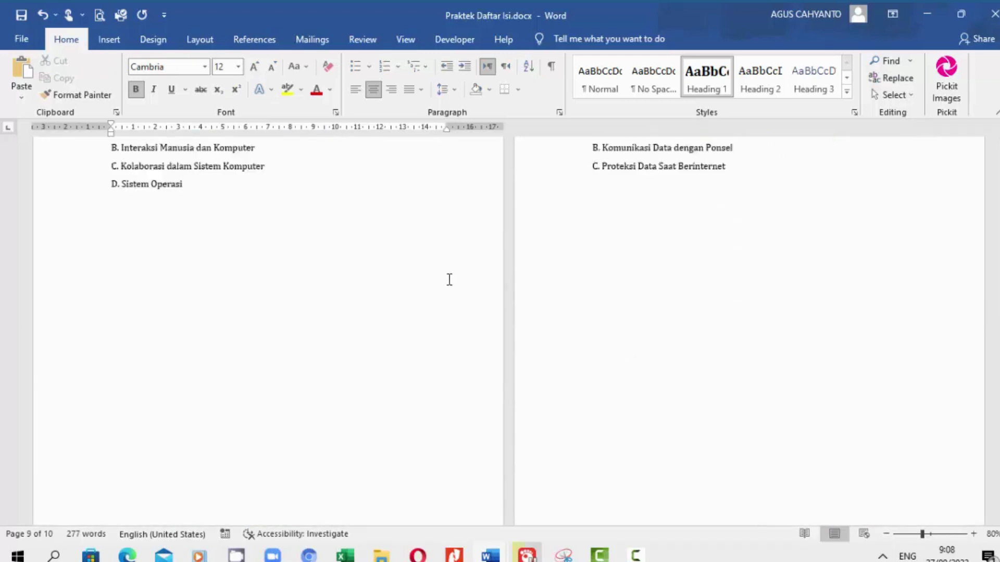
pyautogui.scroll(15, 507, 285)
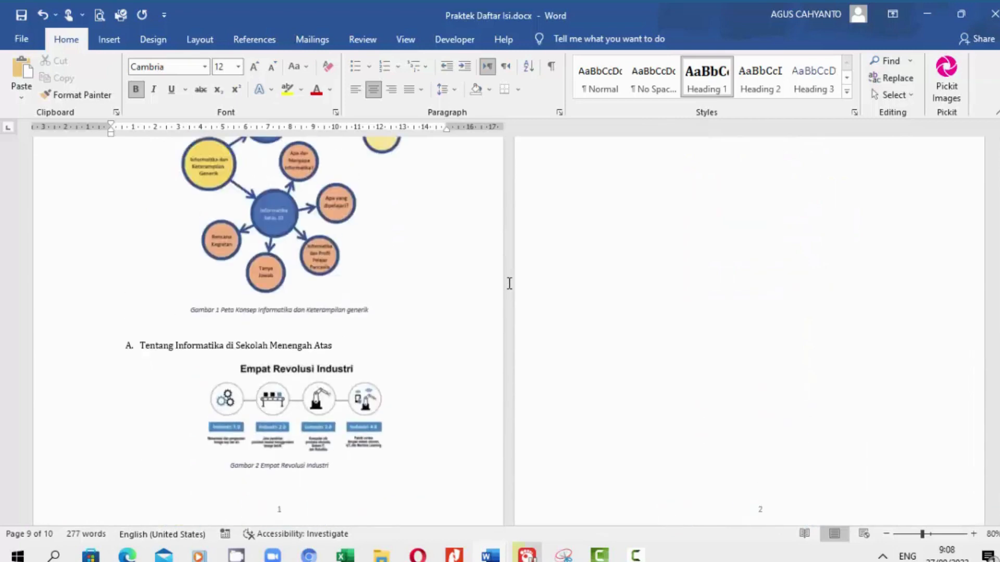
pyautogui.scroll(8, 508, 288)
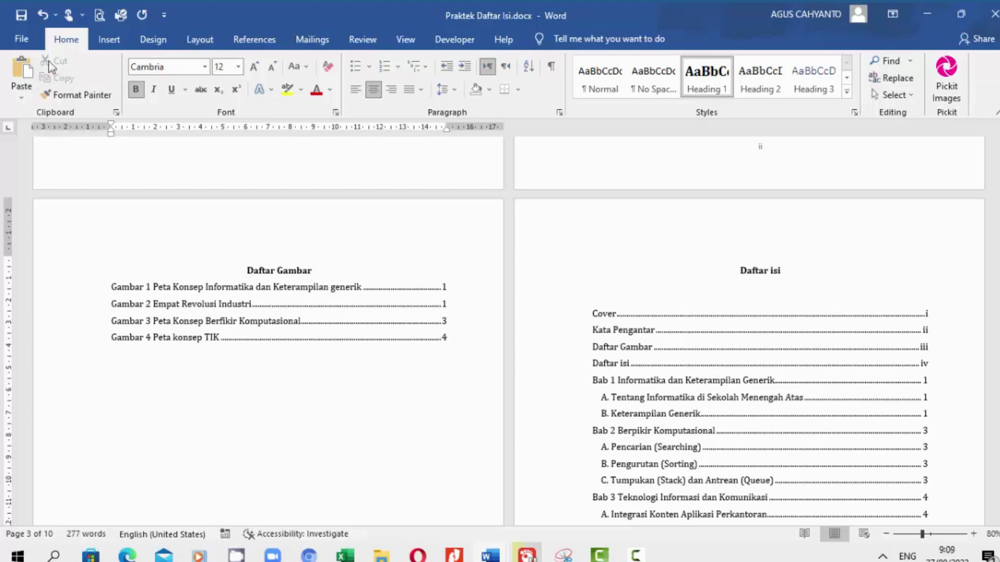
# Save the document Praktek Daftar Isi.docx with the formatted list of figures
pyautogui.click(27, 20)
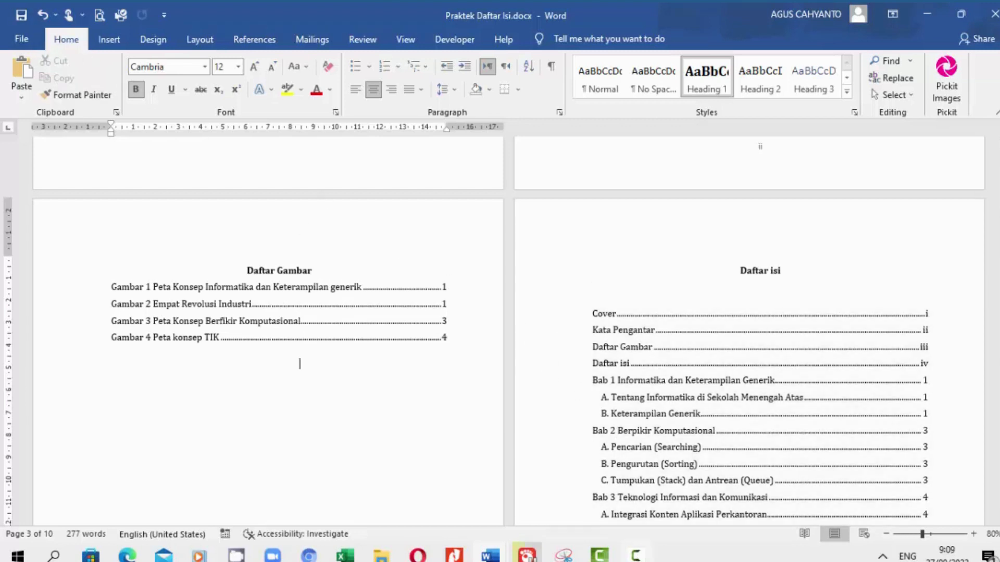